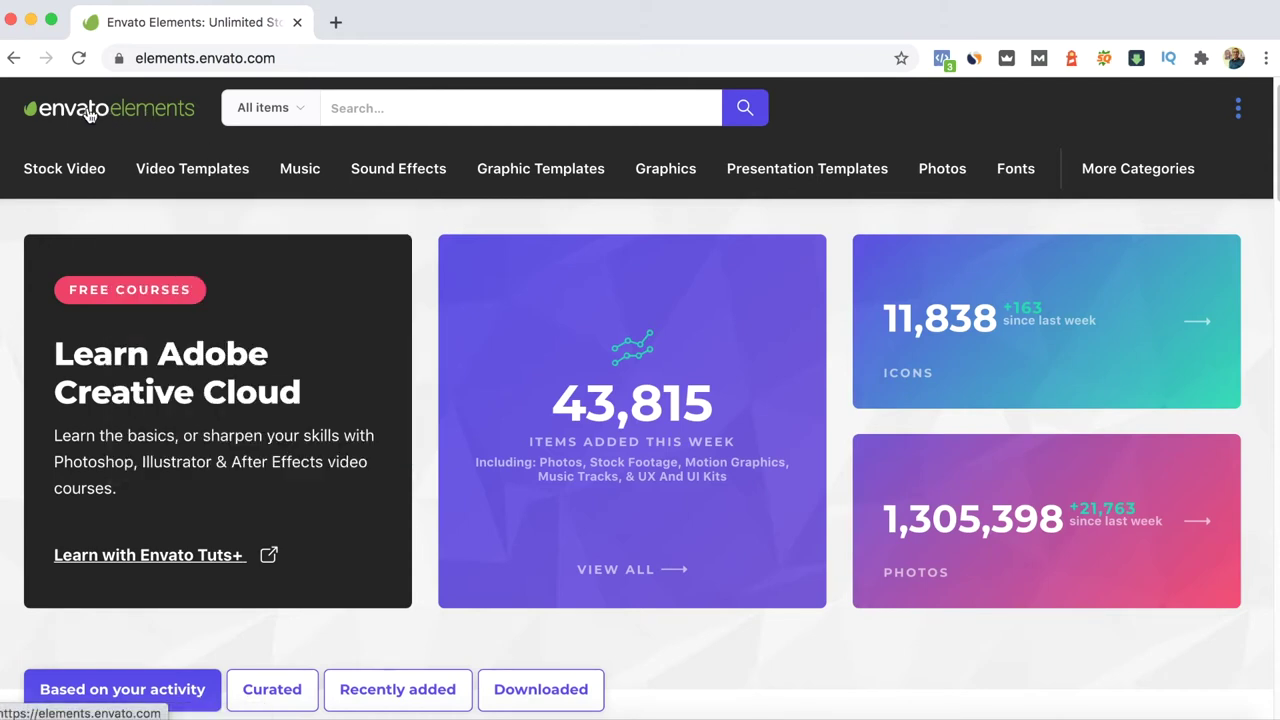
Step: Search Envato Elements for 'instagram stories' and scroll through the 12,508 results
{"action": "left_click", "coordinate": [399, 101]}
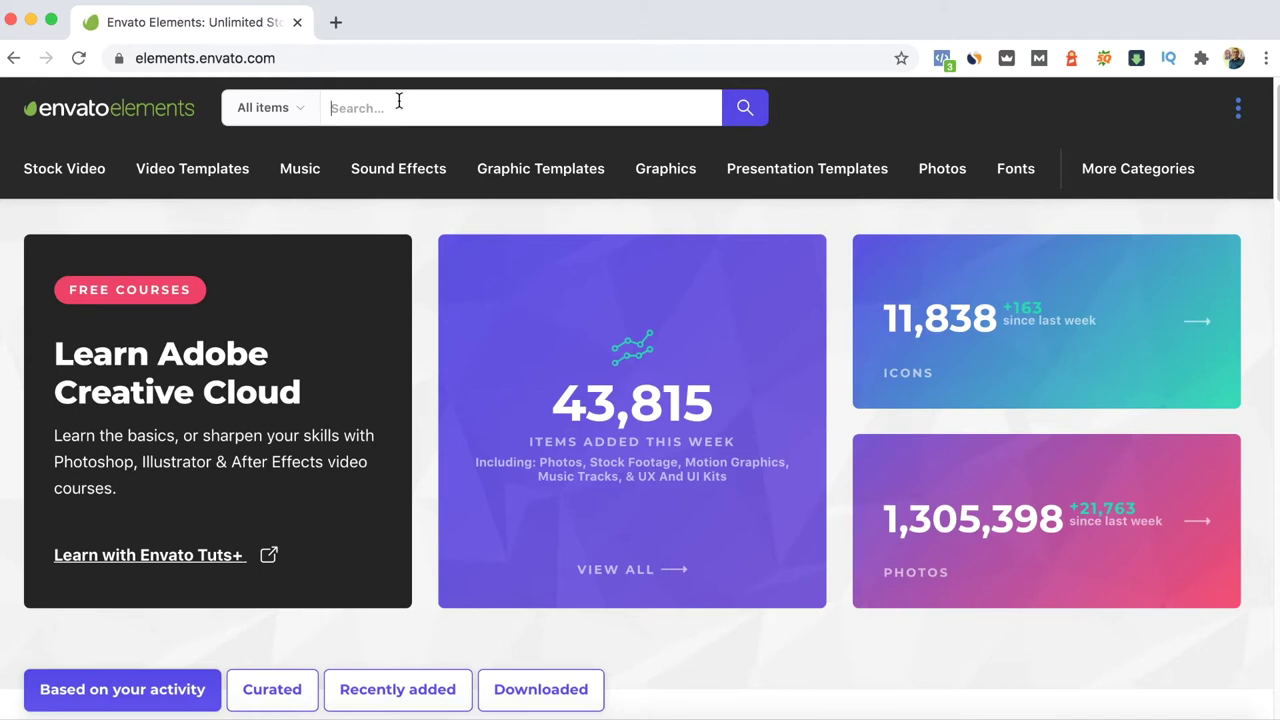
{"action": "type", "text": "instagram stories"}
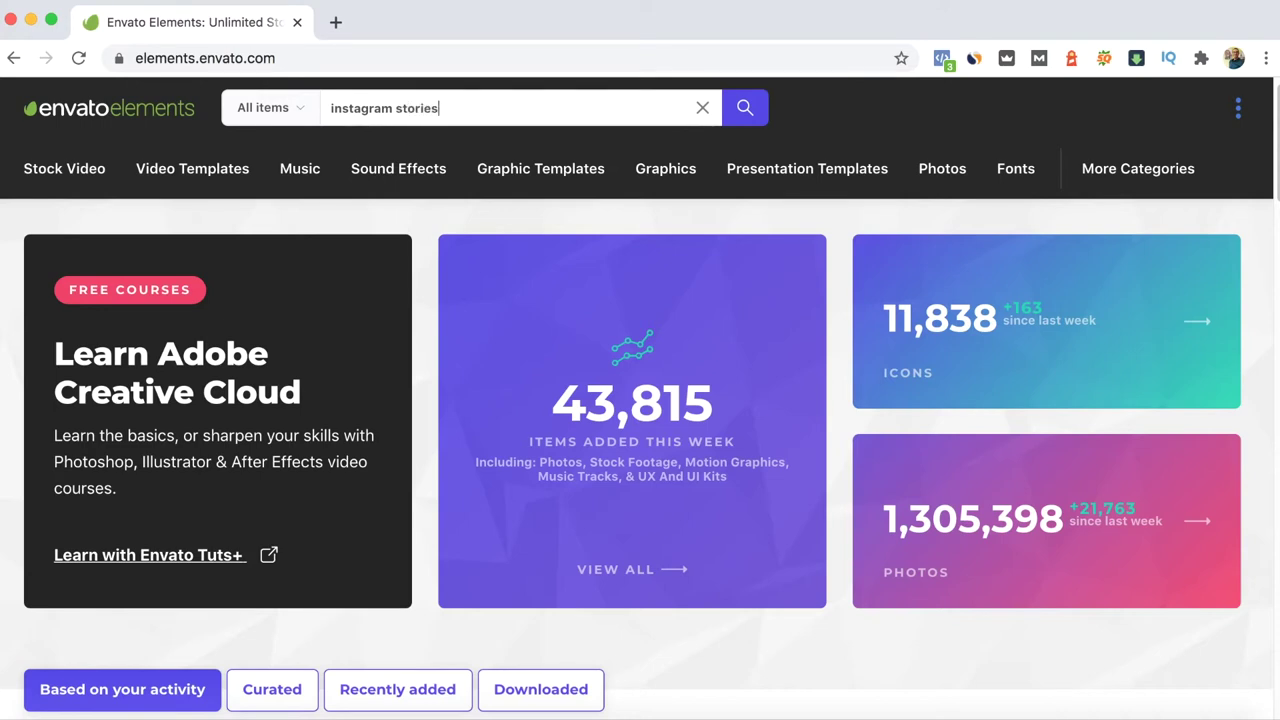
{"action": "key", "text": "Return"}
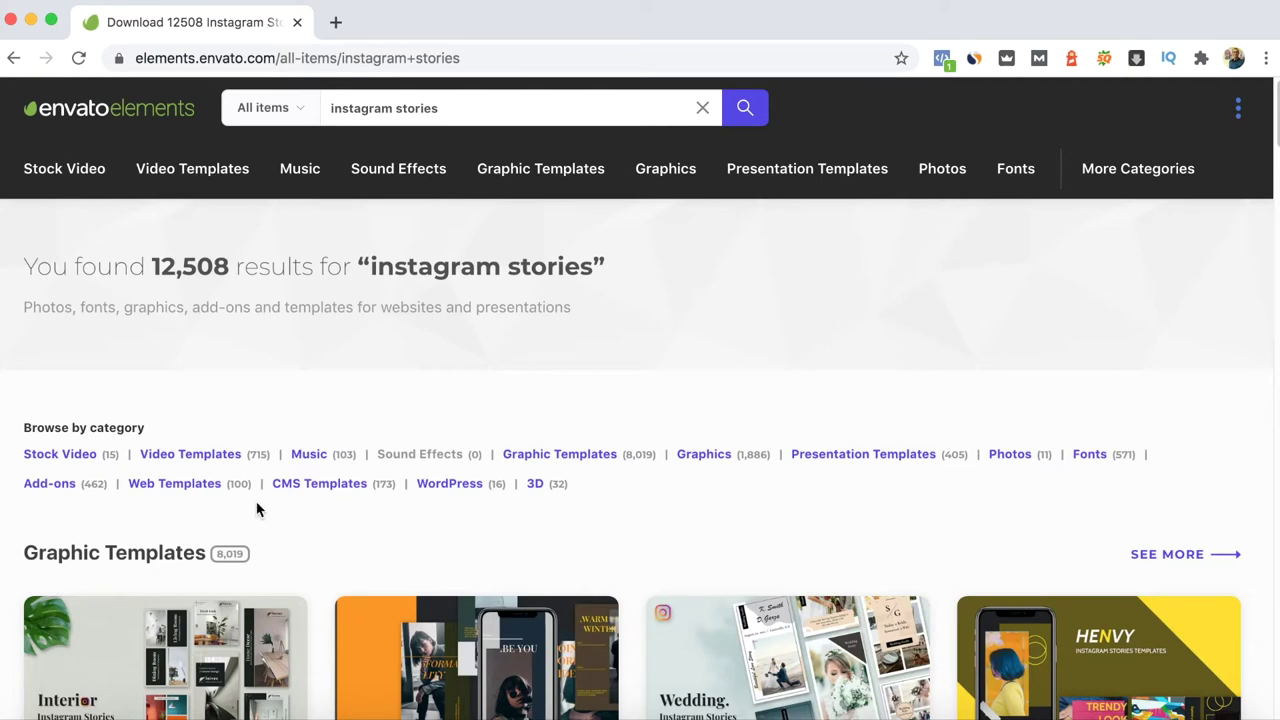
{"action": "scroll", "coordinate": [335, 500], "scroll_direction": "down", "scroll_amount": 5}
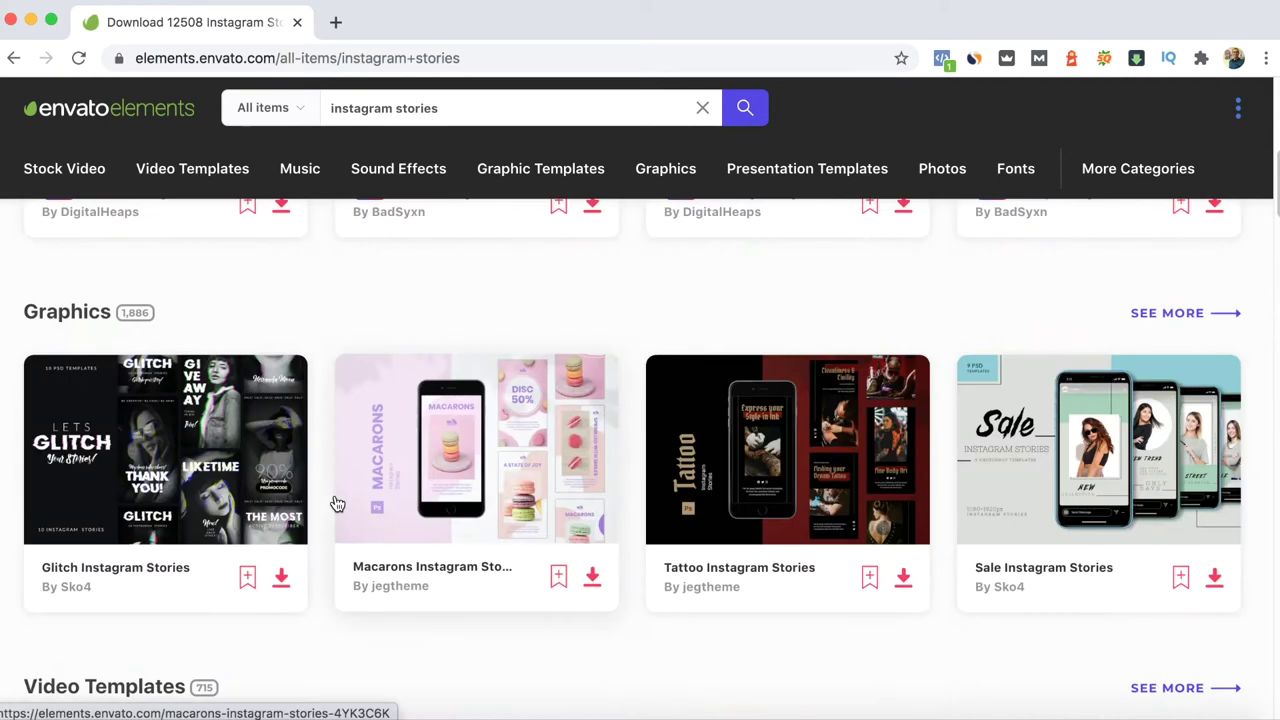
{"action": "scroll", "coordinate": [333, 502], "scroll_direction": "up", "scroll_amount": 2}
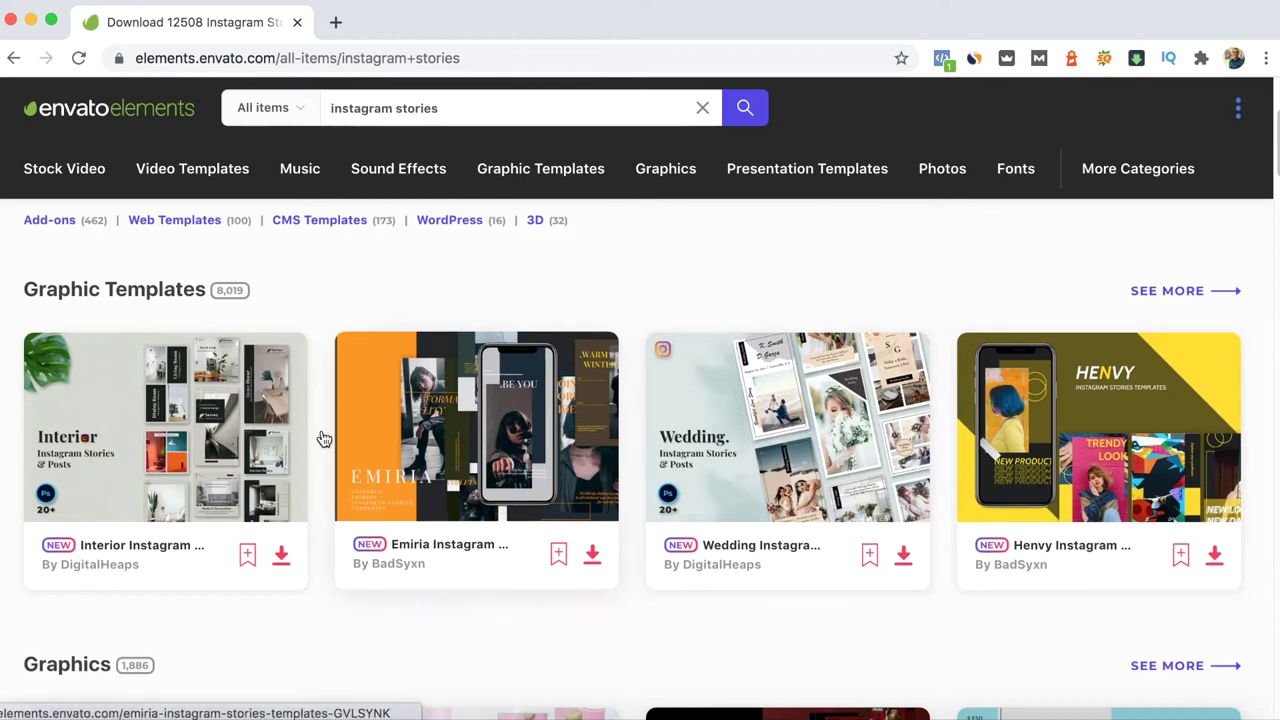
{"action": "scroll", "coordinate": [310, 411], "scroll_direction": "up", "scroll_amount": 2}
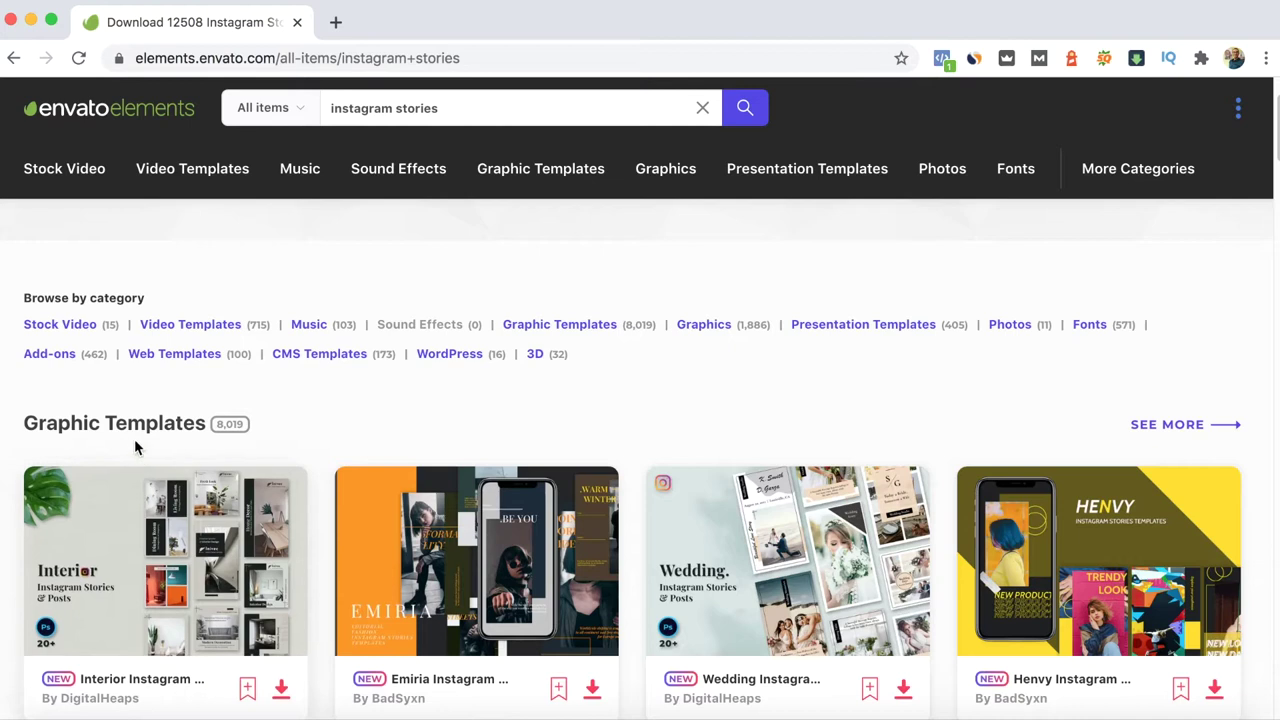
Step: Filter to the 715 Video Templates and browse the template previews
{"action": "left_click", "coordinate": [213, 326]}
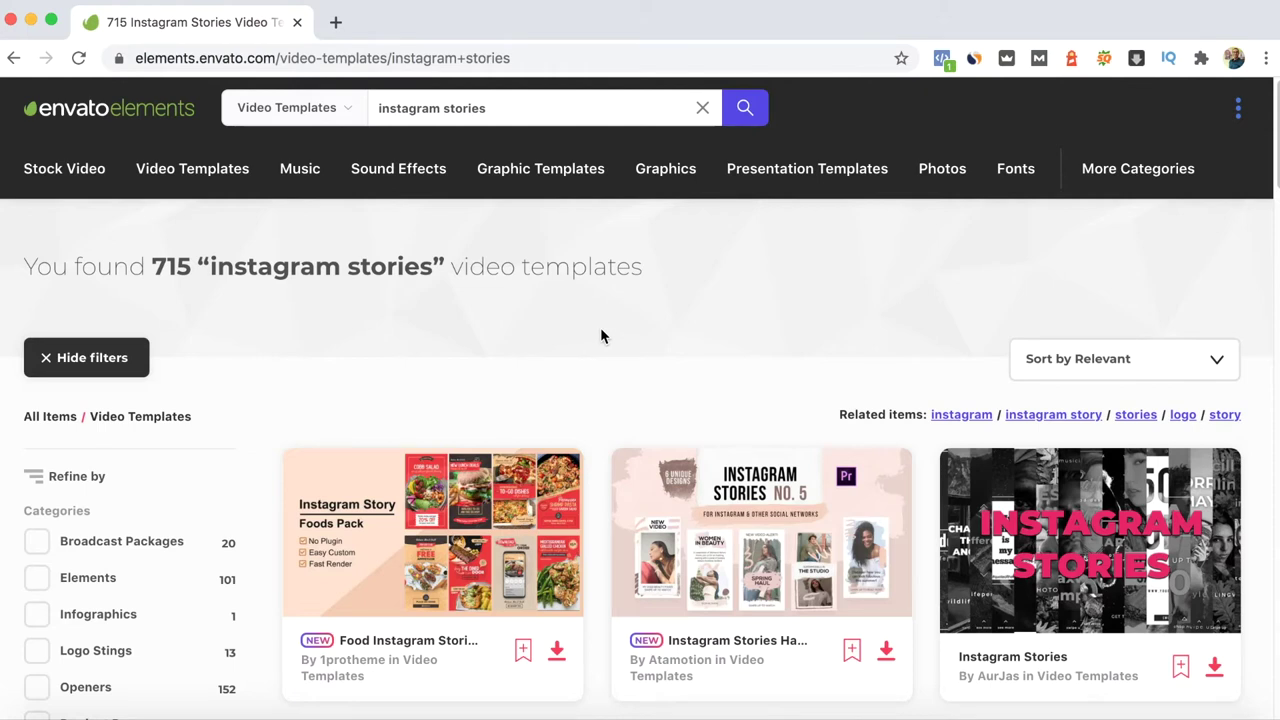
{"action": "scroll", "coordinate": [600, 336], "scroll_direction": "down", "scroll_amount": 2}
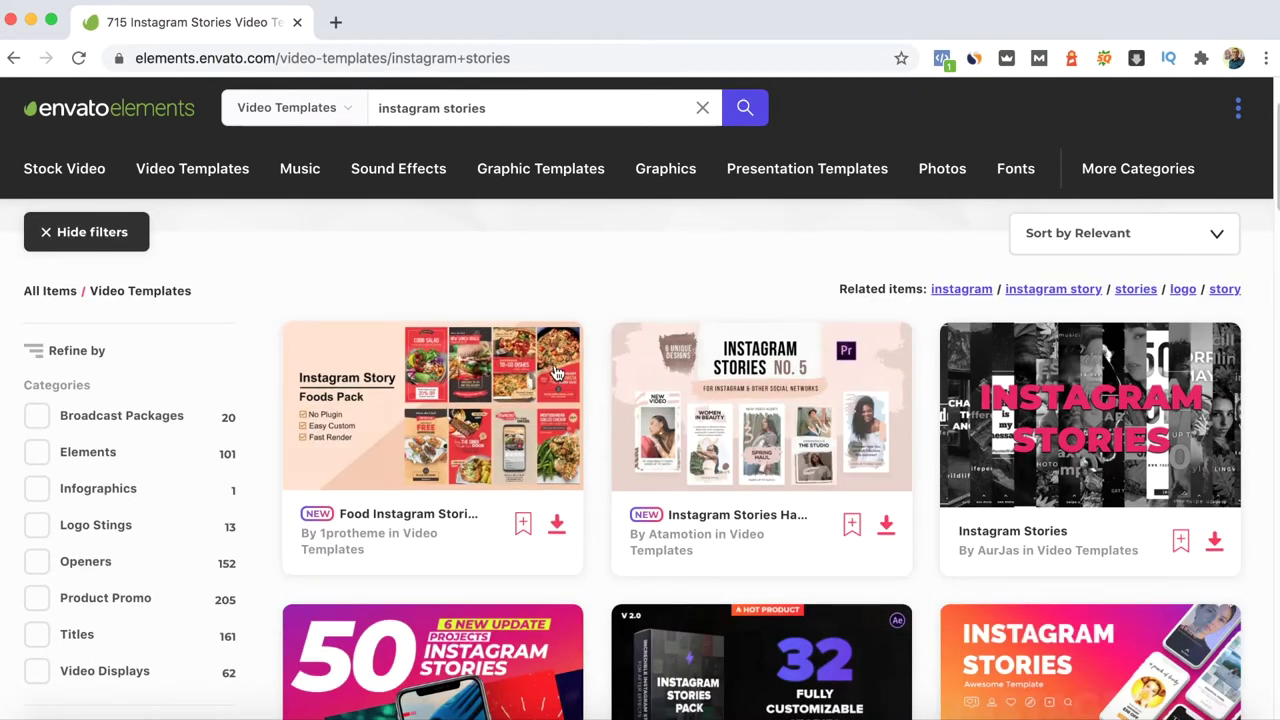
{"action": "mouse_move", "coordinate": [420, 394]}
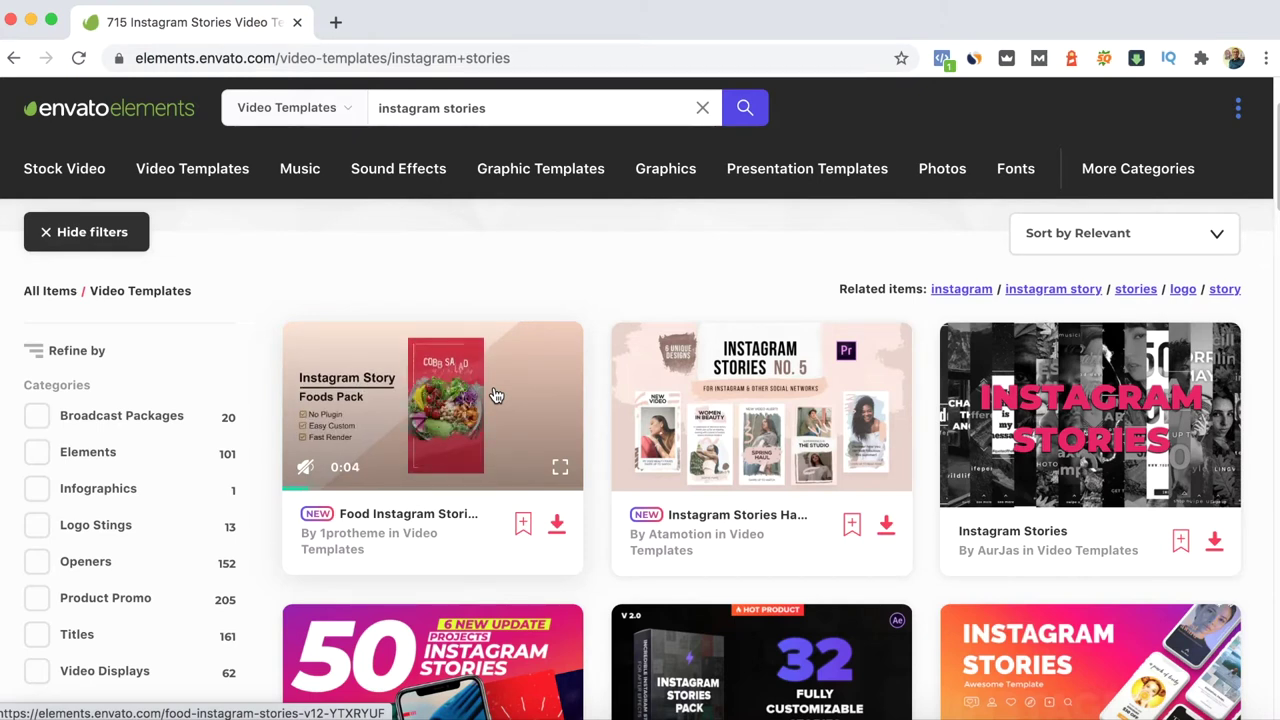
{"action": "mouse_move", "coordinate": [895, 367]}
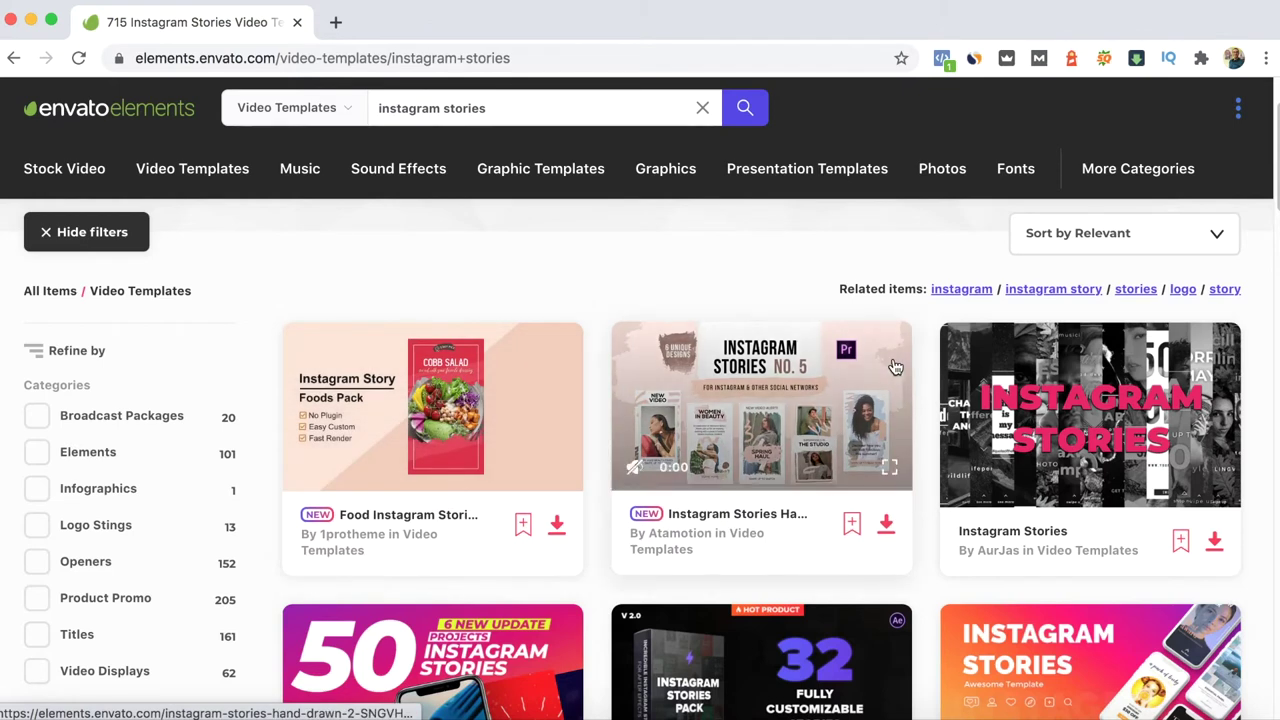
{"action": "mouse_move", "coordinate": [1117, 367]}
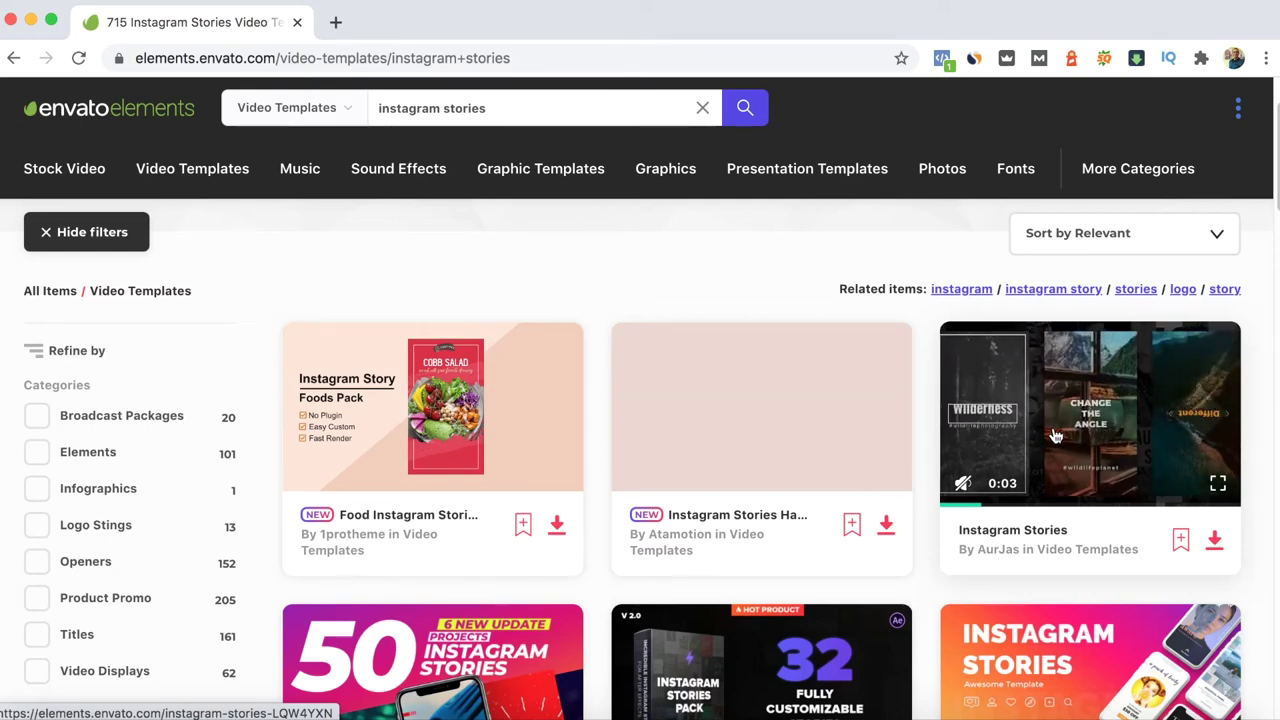
{"action": "scroll", "coordinate": [1055, 435], "scroll_direction": "down", "scroll_amount": 5}
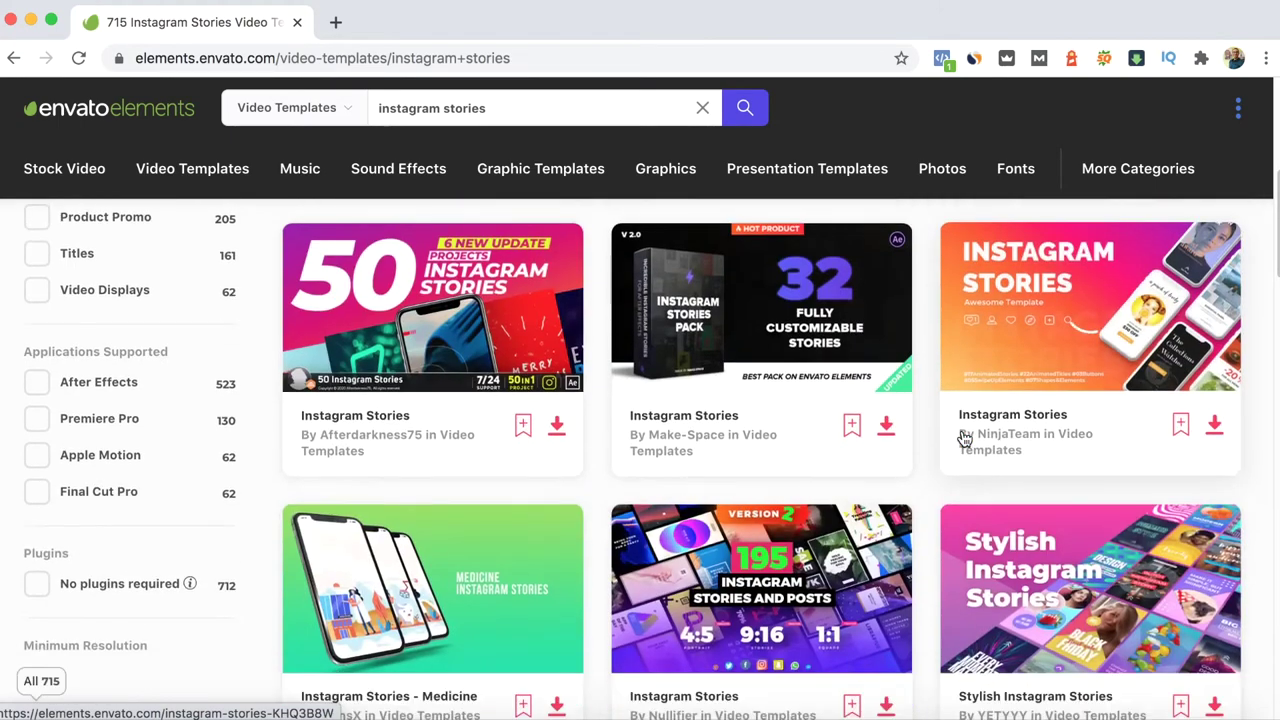
{"action": "scroll", "coordinate": [963, 438], "scroll_direction": "down", "scroll_amount": 2}
{"action": "scroll", "coordinate": [871, 480], "scroll_direction": "down", "scroll_amount": 7}
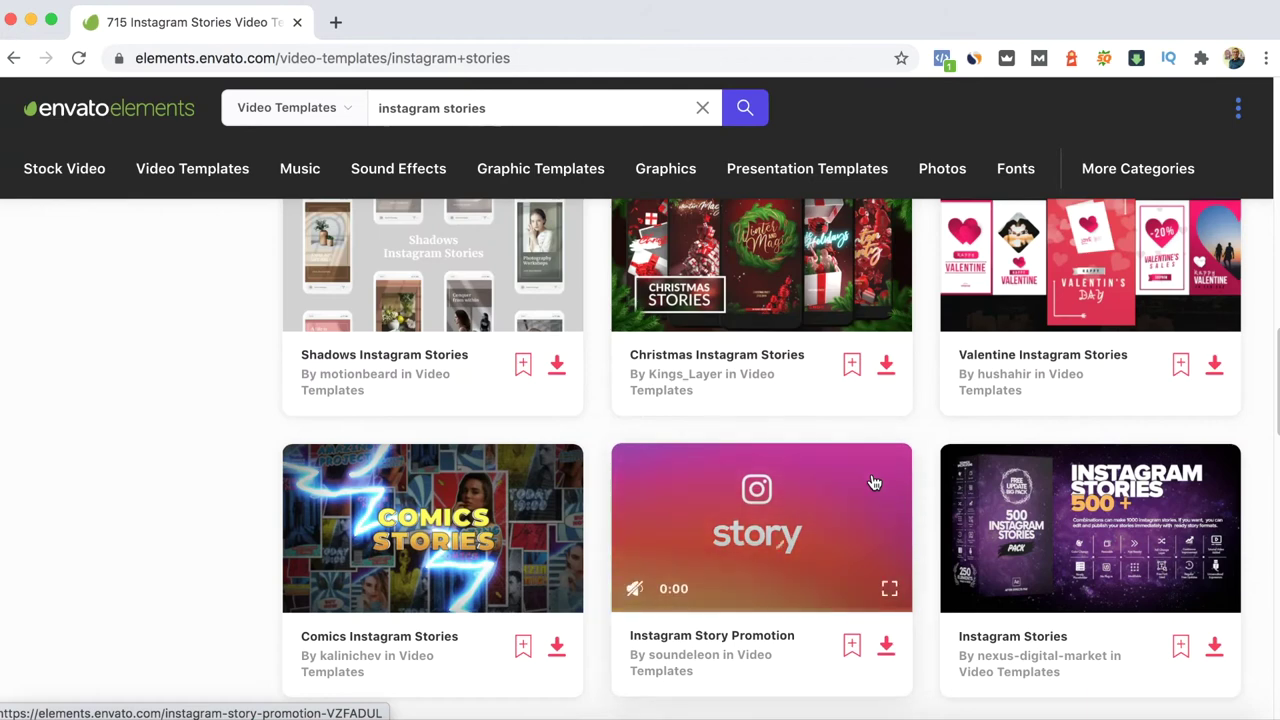
{"action": "scroll", "coordinate": [588, 458], "scroll_direction": "down", "scroll_amount": 4}
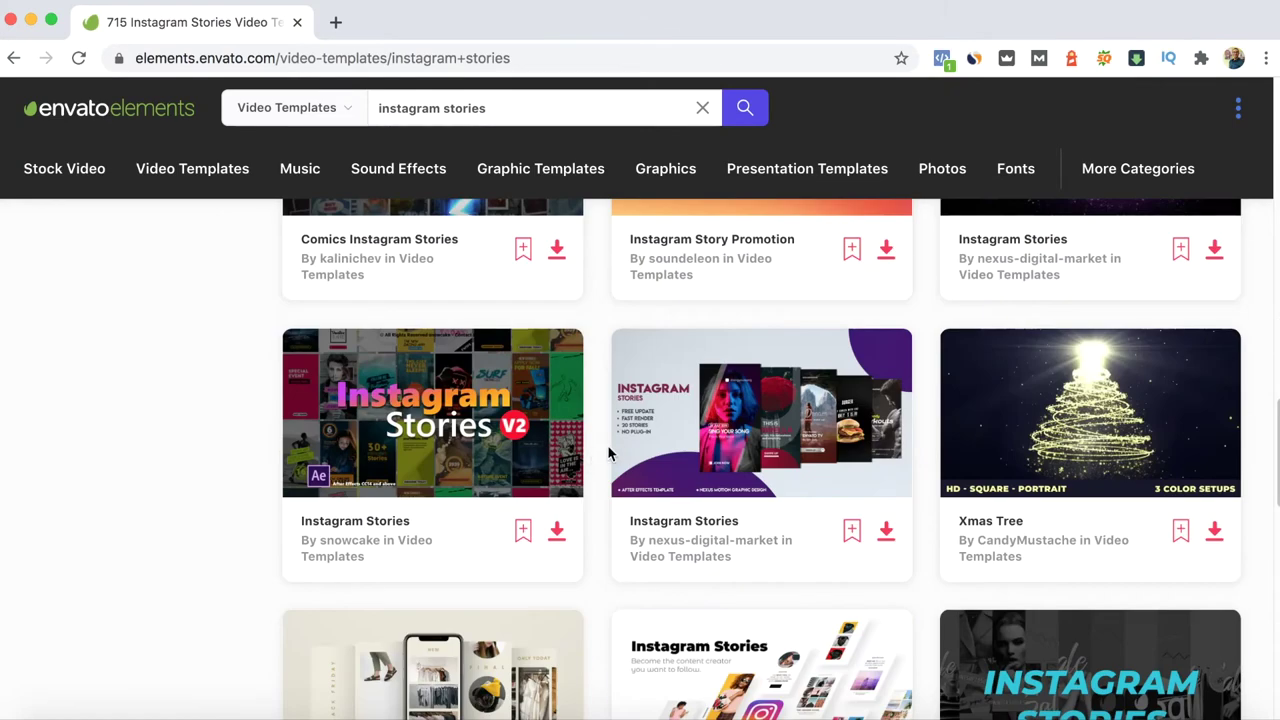
{"action": "scroll", "coordinate": [596, 457], "scroll_direction": "down", "scroll_amount": 2}
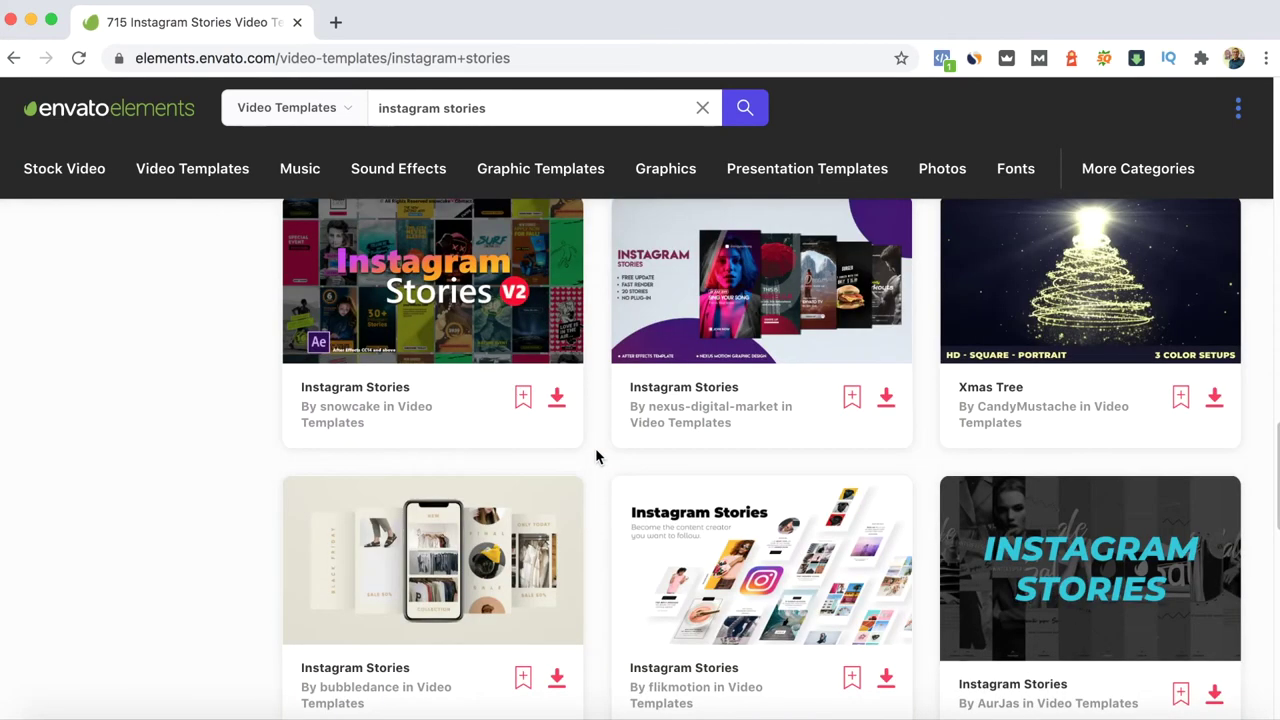
{"action": "scroll", "coordinate": [596, 457], "scroll_direction": "up", "scroll_amount": 10}
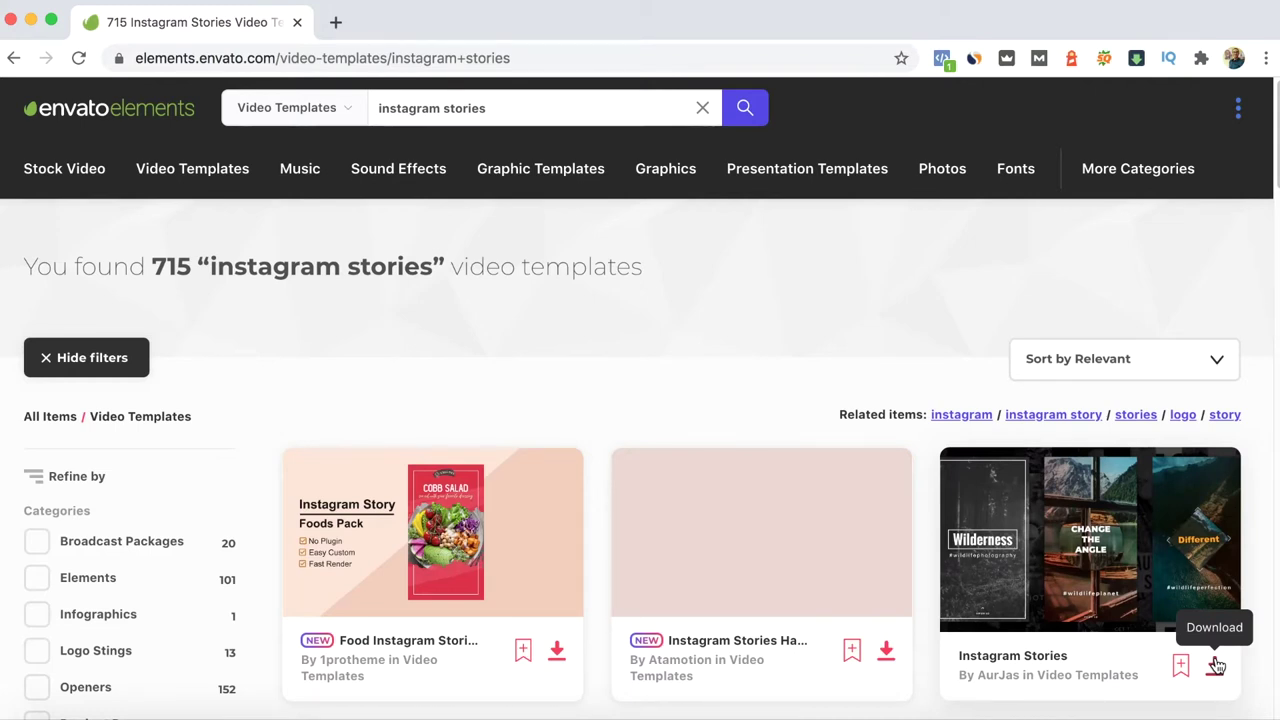
Step: Download the black-and-white Instagram Stories template into a new 'instagram story' project
{"action": "left_click", "coordinate": [1216, 666]}
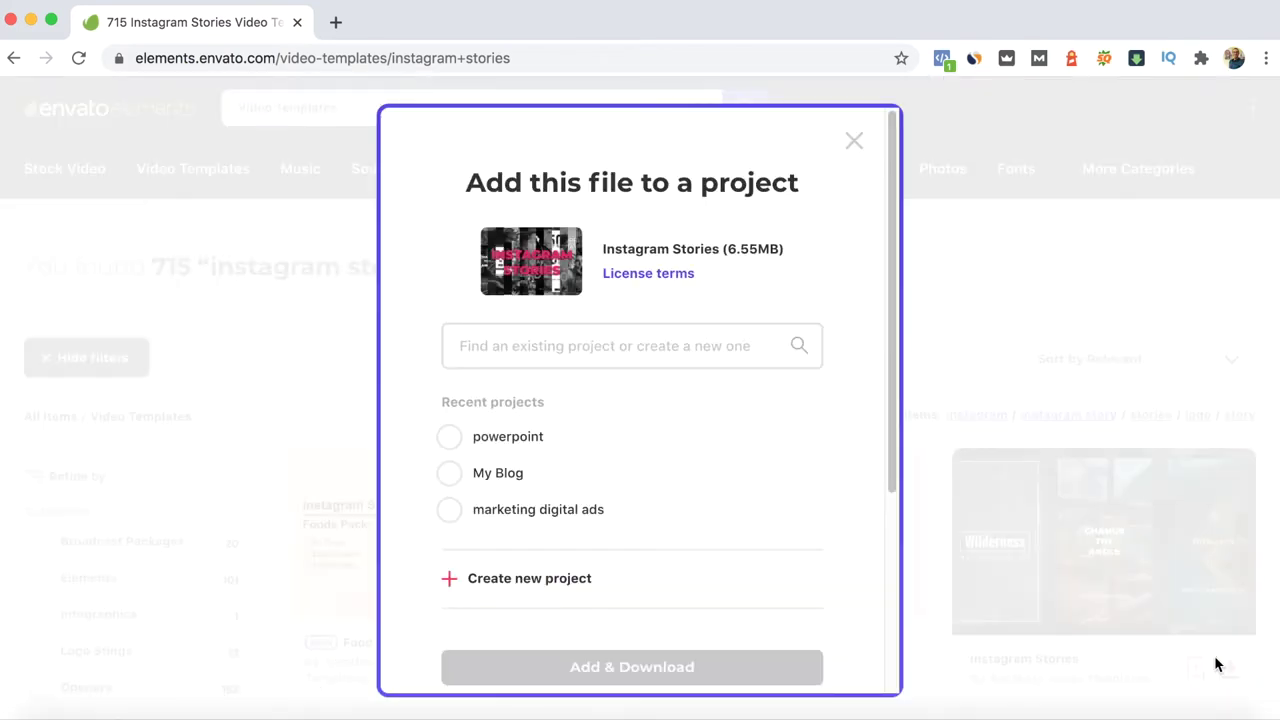
{"action": "left_click", "coordinate": [488, 353]}
{"action": "type", "text": "instagram story"}
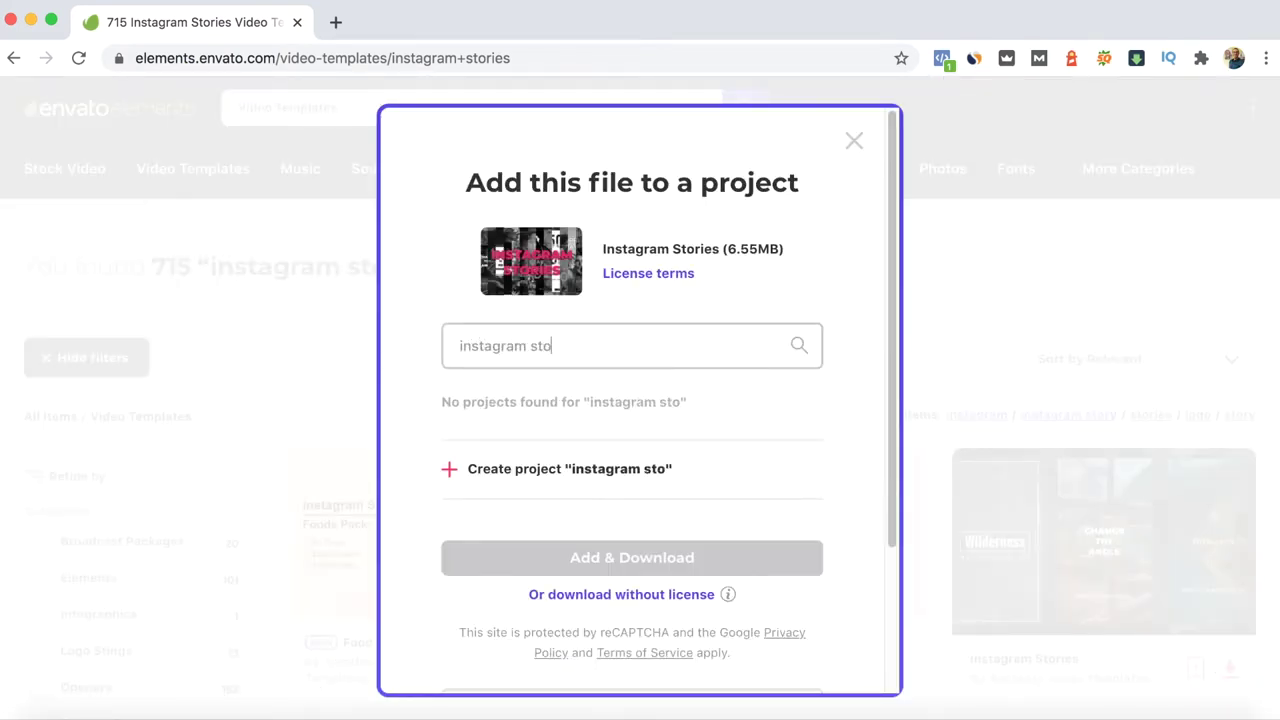
{"action": "left_click", "coordinate": [603, 477]}
{"action": "left_click", "coordinate": [594, 561]}
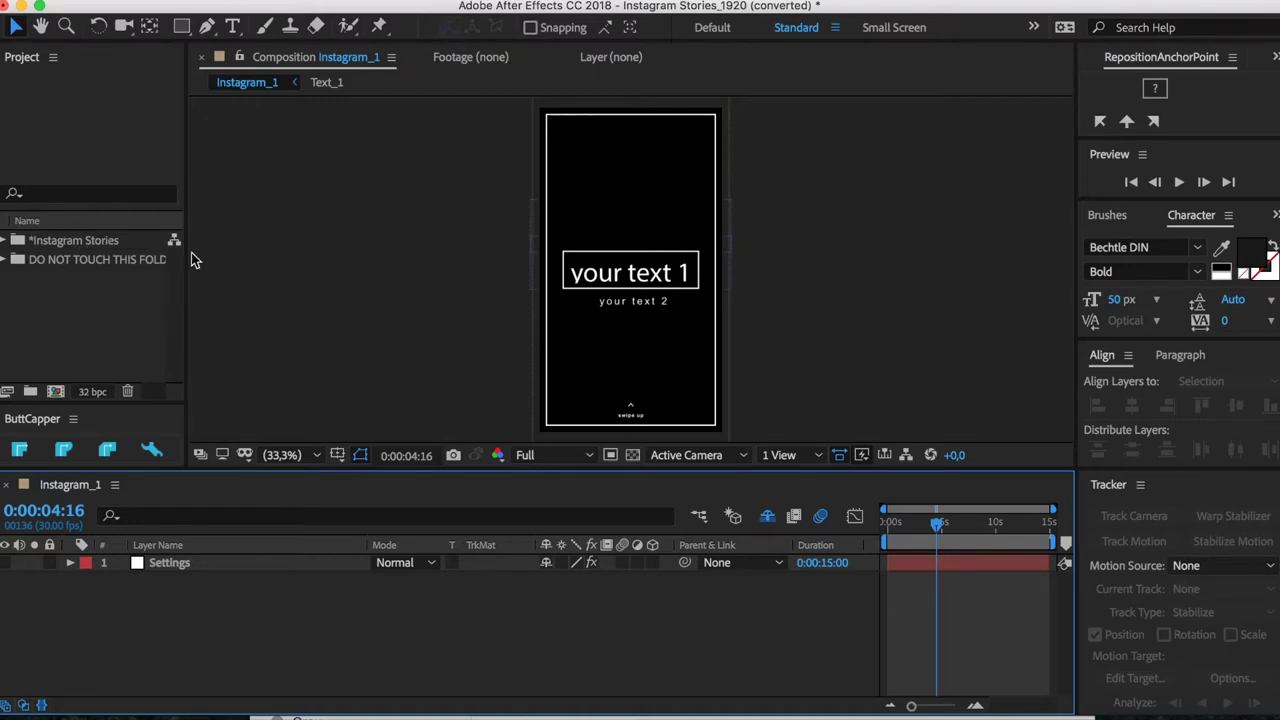
Step: Widen the Project panel and inspect the contents of DO NOT TOUCH THIS FOLDER
{"action": "left_click_drag", "start_coordinate": [188, 258], "coordinate": [254, 258]}
{"action": "left_click", "coordinate": [83, 262]}
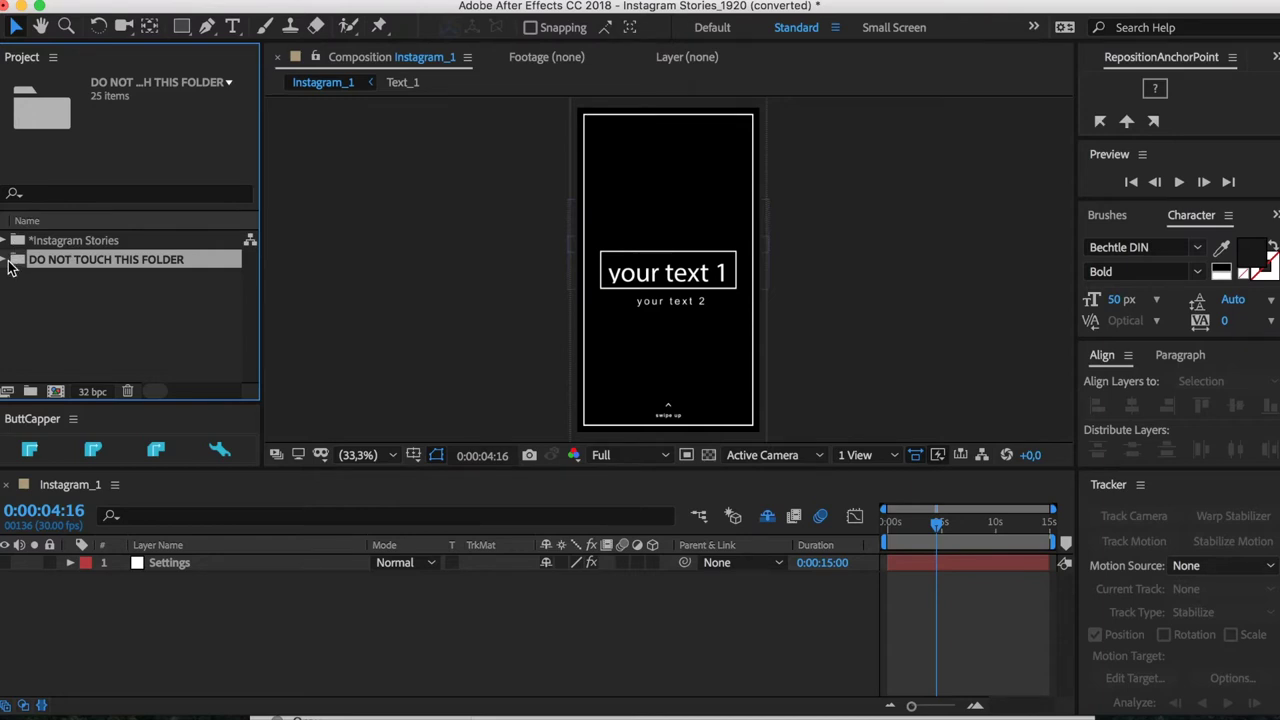
{"action": "left_click", "coordinate": [8, 262]}
{"action": "scroll", "coordinate": [72, 305], "scroll_direction": "down", "scroll_amount": 5}
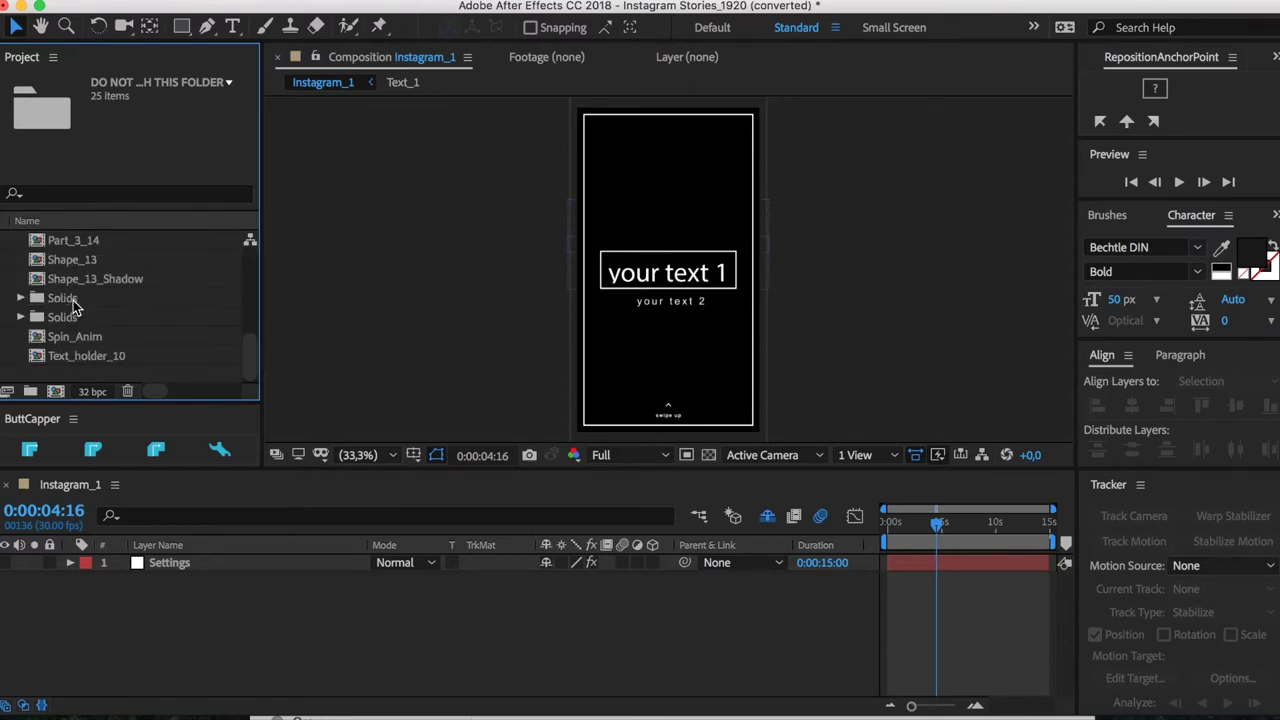
{"action": "scroll", "coordinate": [72, 305], "scroll_direction": "up", "scroll_amount": 5}
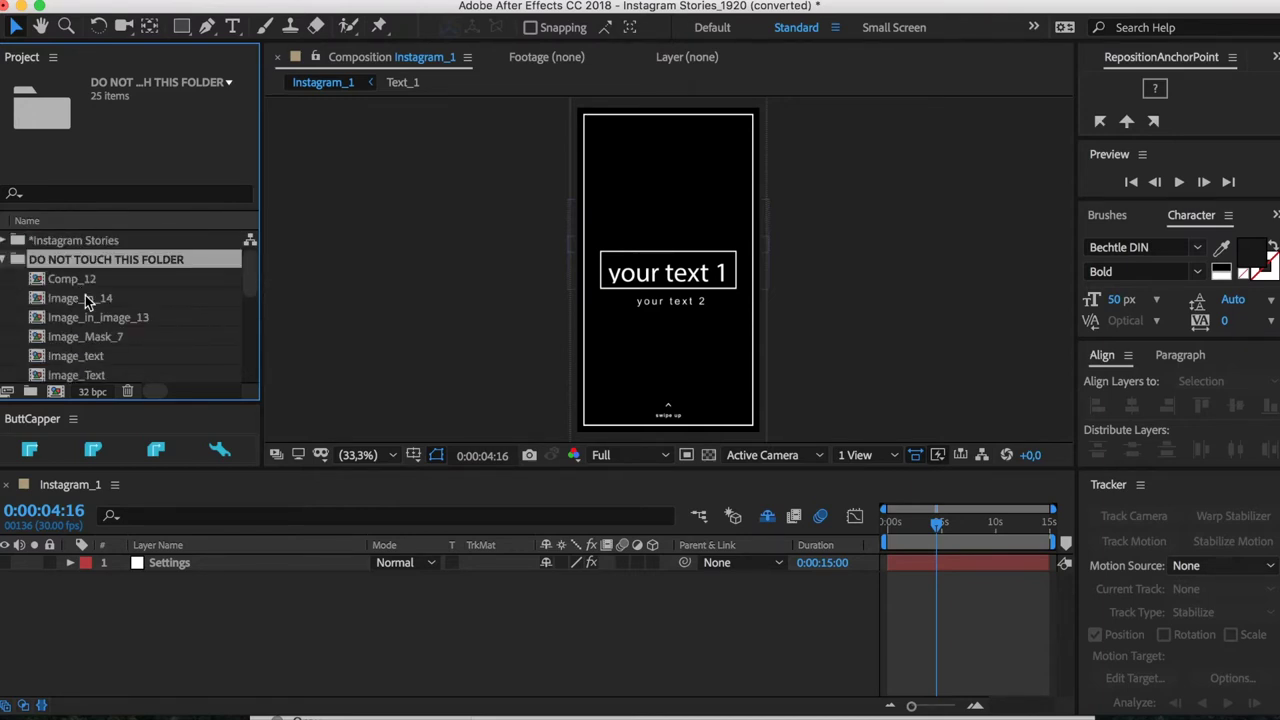
{"action": "scroll", "coordinate": [86, 295], "scroll_direction": "down", "scroll_amount": 5}
{"action": "scroll", "coordinate": [86, 295], "scroll_direction": "up", "scroll_amount": 5}
{"action": "left_click", "coordinate": [6, 260]}
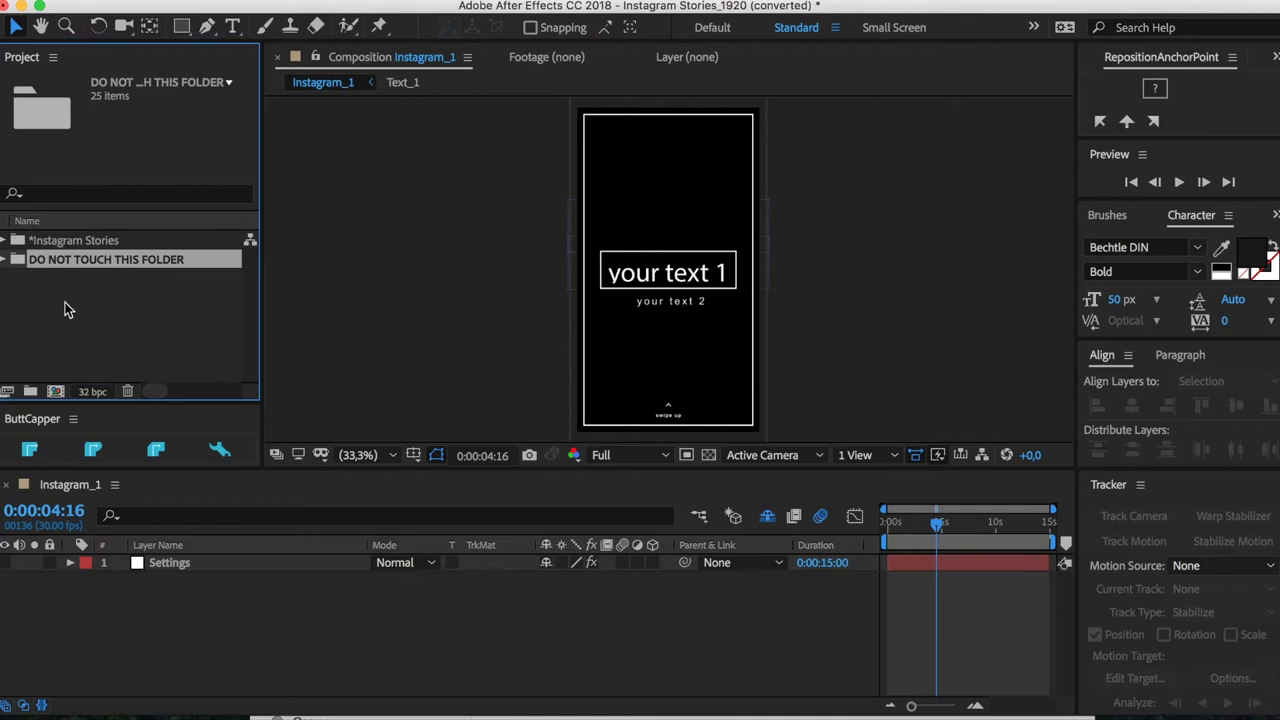
Step: Expand Instagram Stories > folder 1, open Instagram_1 and scrub to 0:00:11:08
{"action": "left_click", "coordinate": [57, 242]}
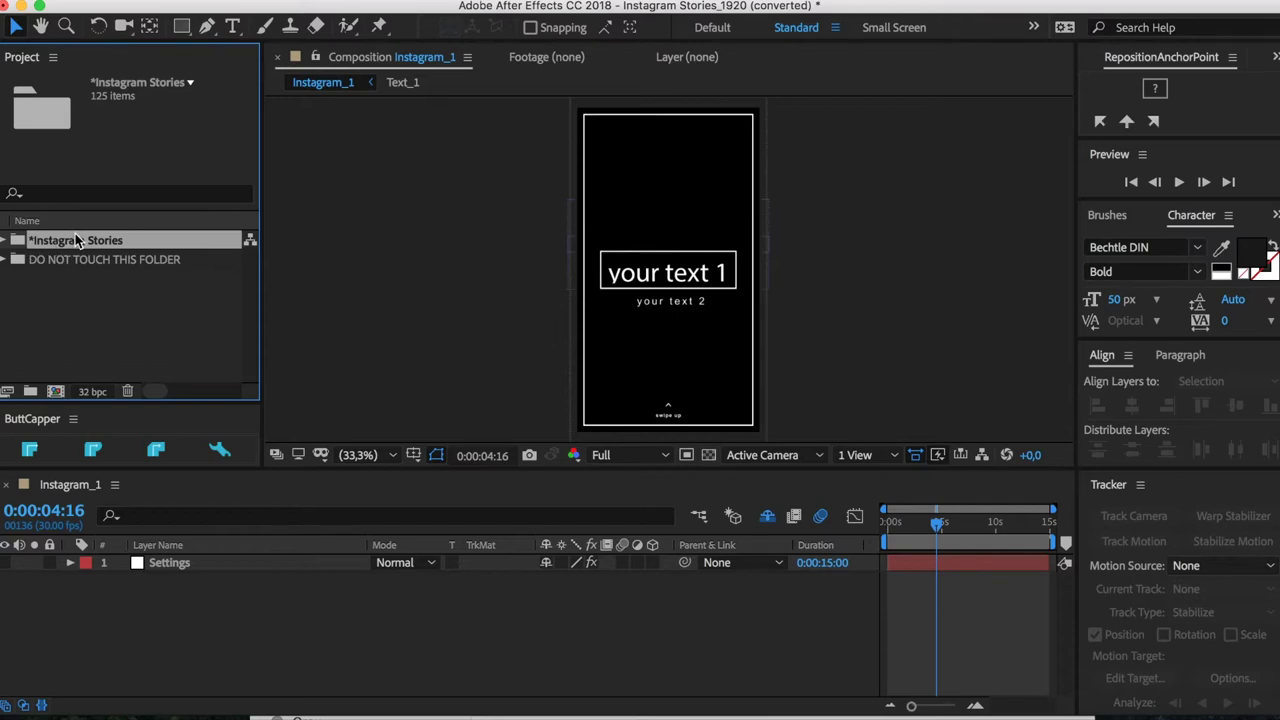
{"action": "double_click", "coordinate": [77, 242]}
{"action": "scroll", "coordinate": [50, 260], "scroll_direction": "down", "scroll_amount": 5}
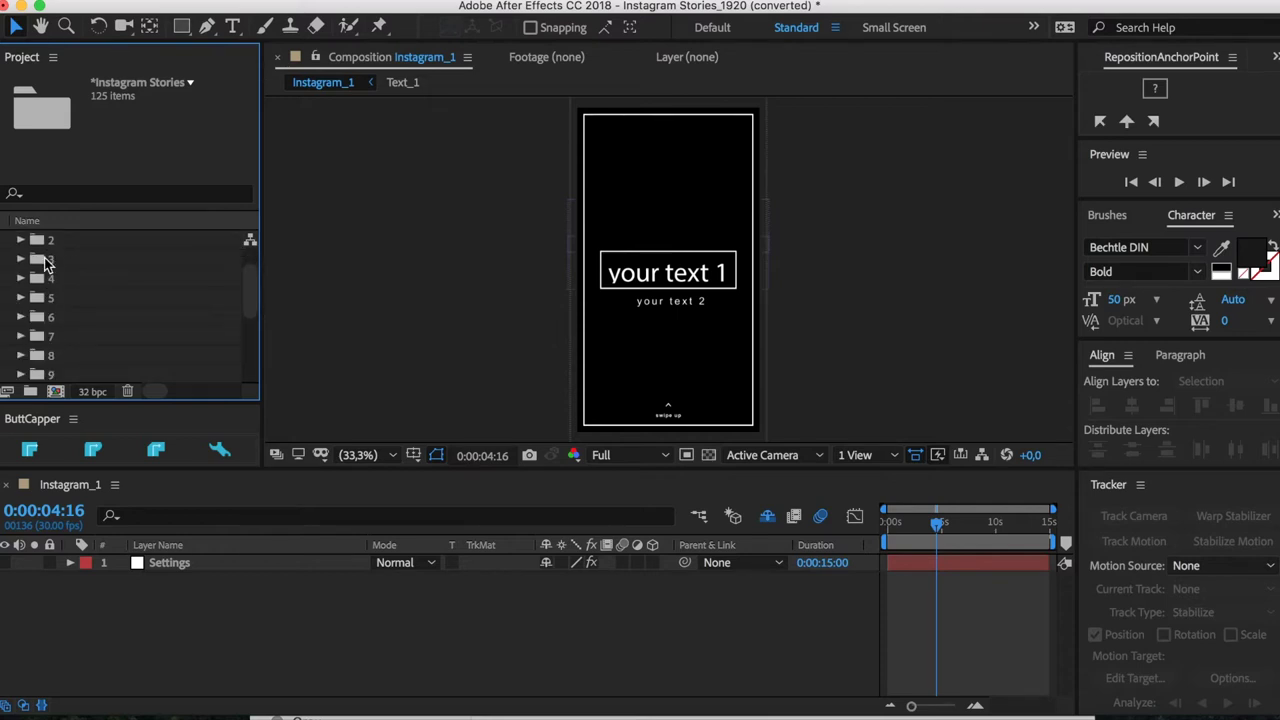
{"action": "scroll", "coordinate": [52, 263], "scroll_direction": "up", "scroll_amount": 5}
{"action": "left_click", "coordinate": [50, 272]}
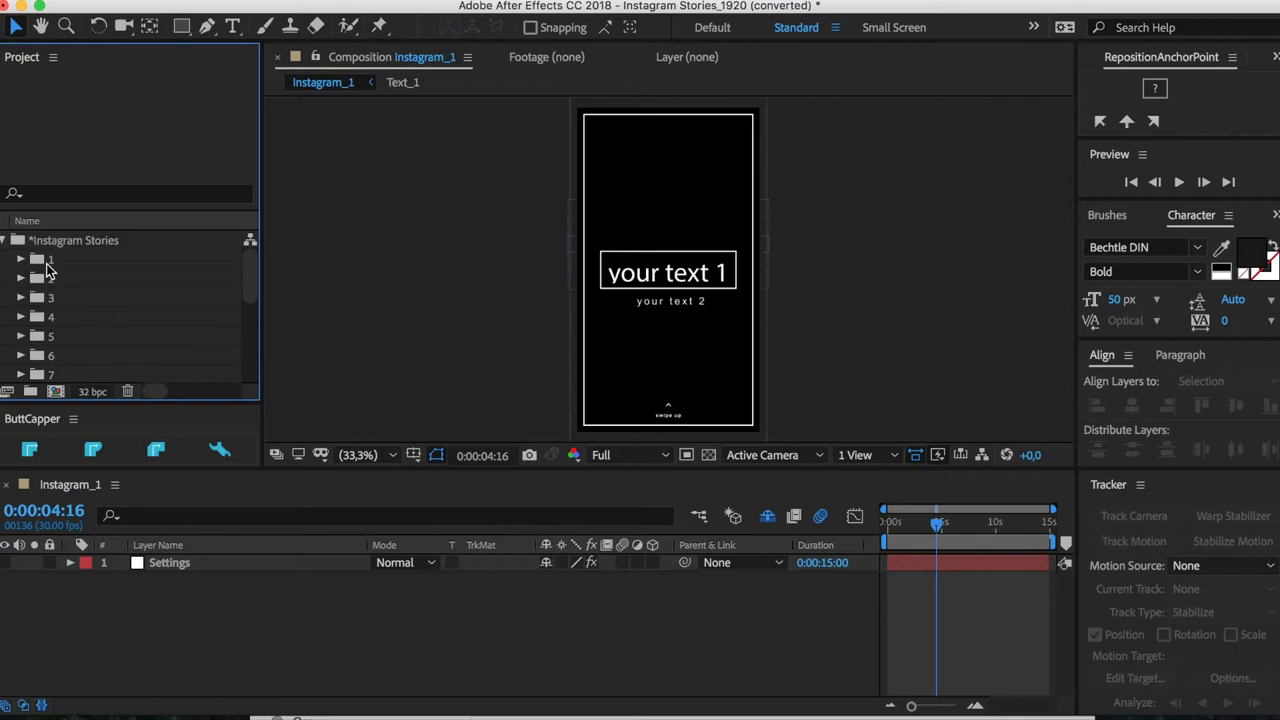
{"action": "left_click", "coordinate": [22, 259]}
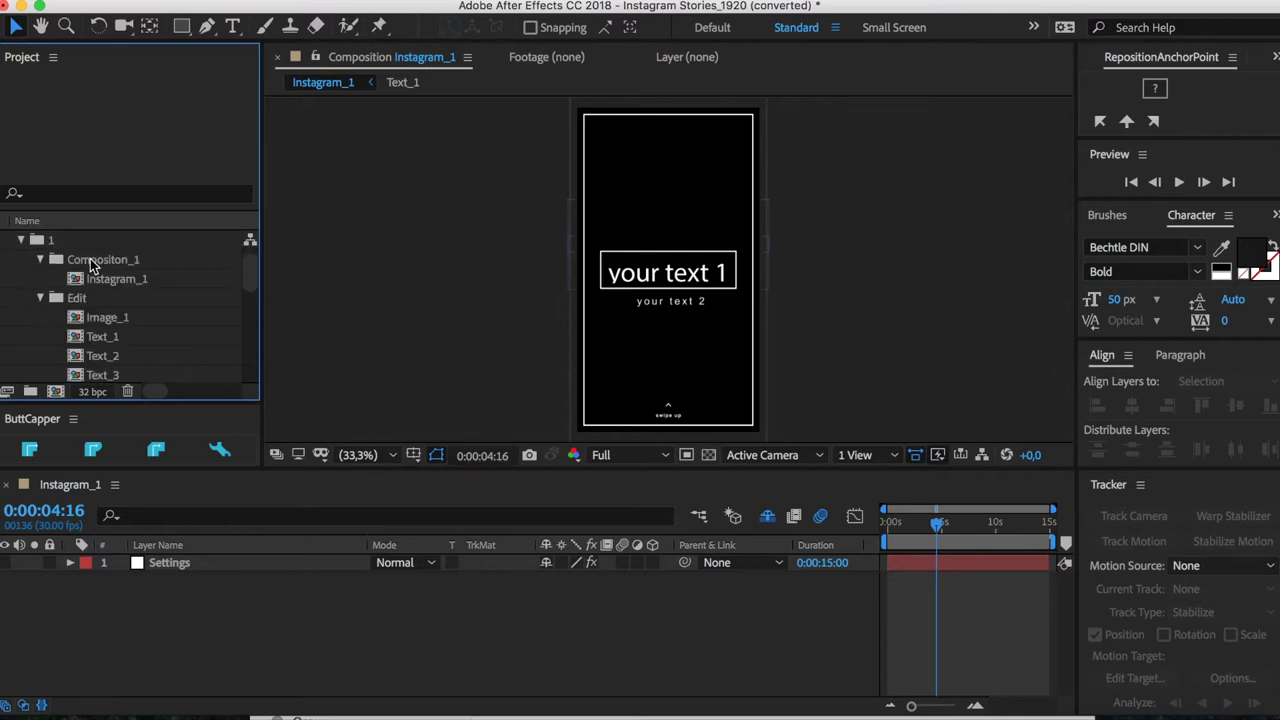
{"action": "double_click", "coordinate": [113, 299]}
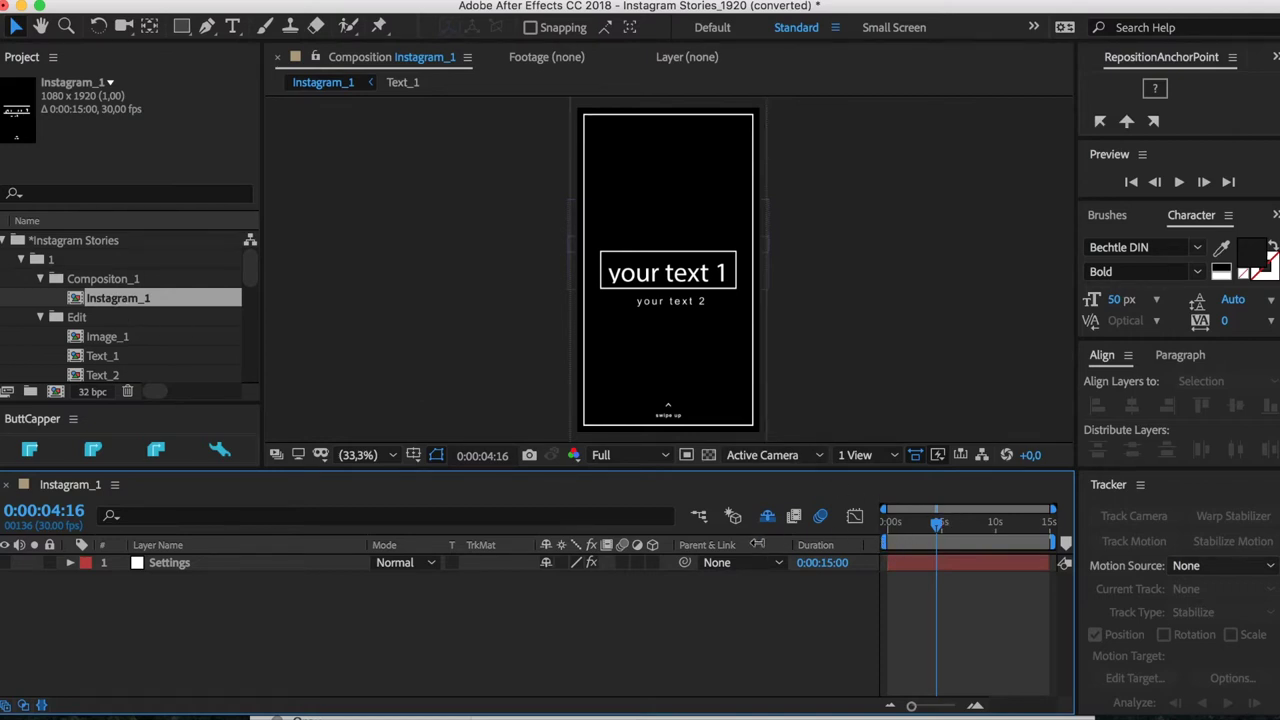
{"action": "mouse_move", "coordinate": [941, 521]}
{"action": "left_mouse_down"}
{"action": "mouse_move", "coordinate": [918, 522]}
{"action": "mouse_move", "coordinate": [1028, 526]}
{"action": "mouse_move", "coordinate": [938, 522]}
{"action": "left_mouse_up"}
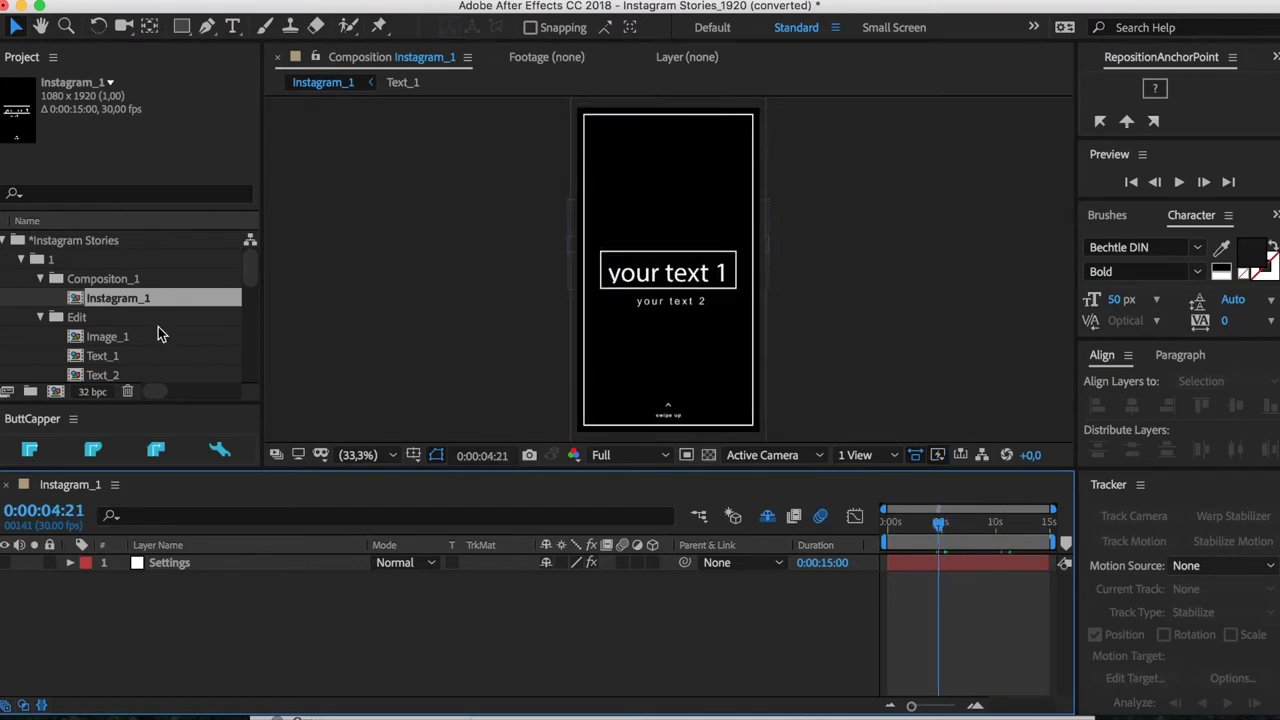
Step: Inspect the Image_1, Text_1 and Instagram_1 compositions in the Project panel
{"action": "scroll", "coordinate": [102, 318], "scroll_direction": "down", "scroll_amount": 2}
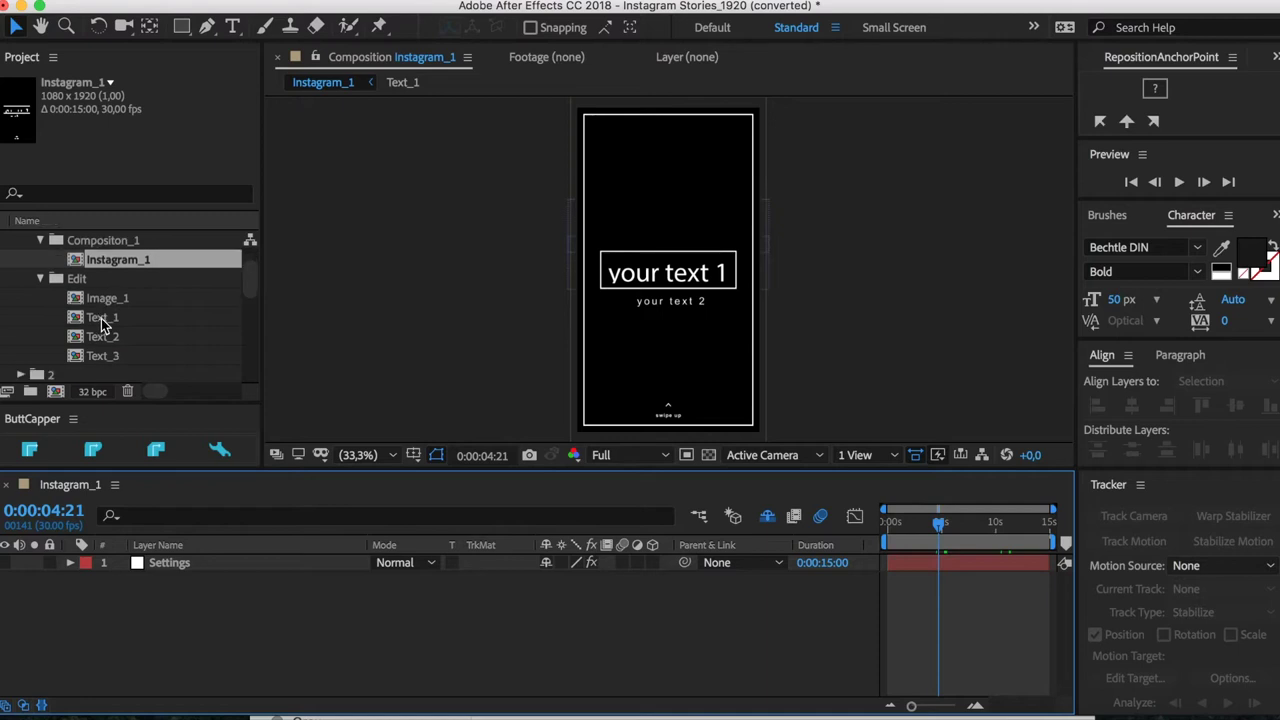
{"action": "left_click", "coordinate": [108, 298]}
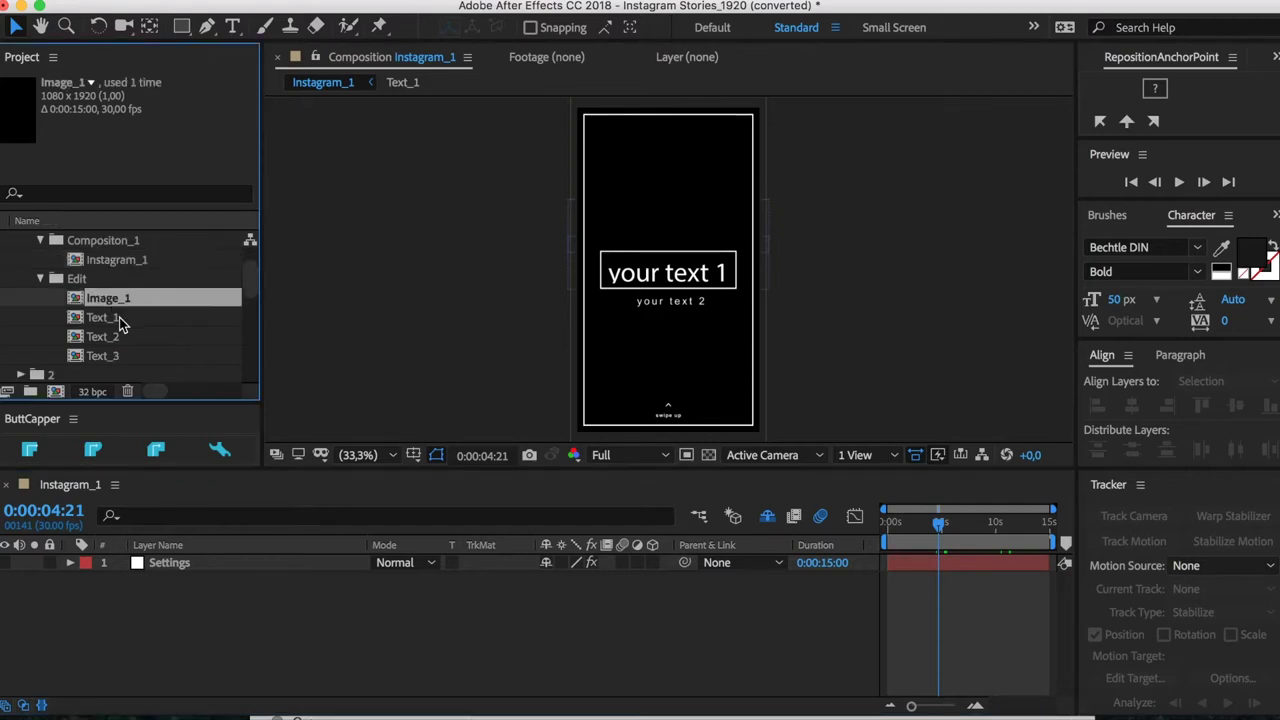
{"action": "left_click", "coordinate": [104, 317]}
{"action": "left_click", "coordinate": [124, 262]}
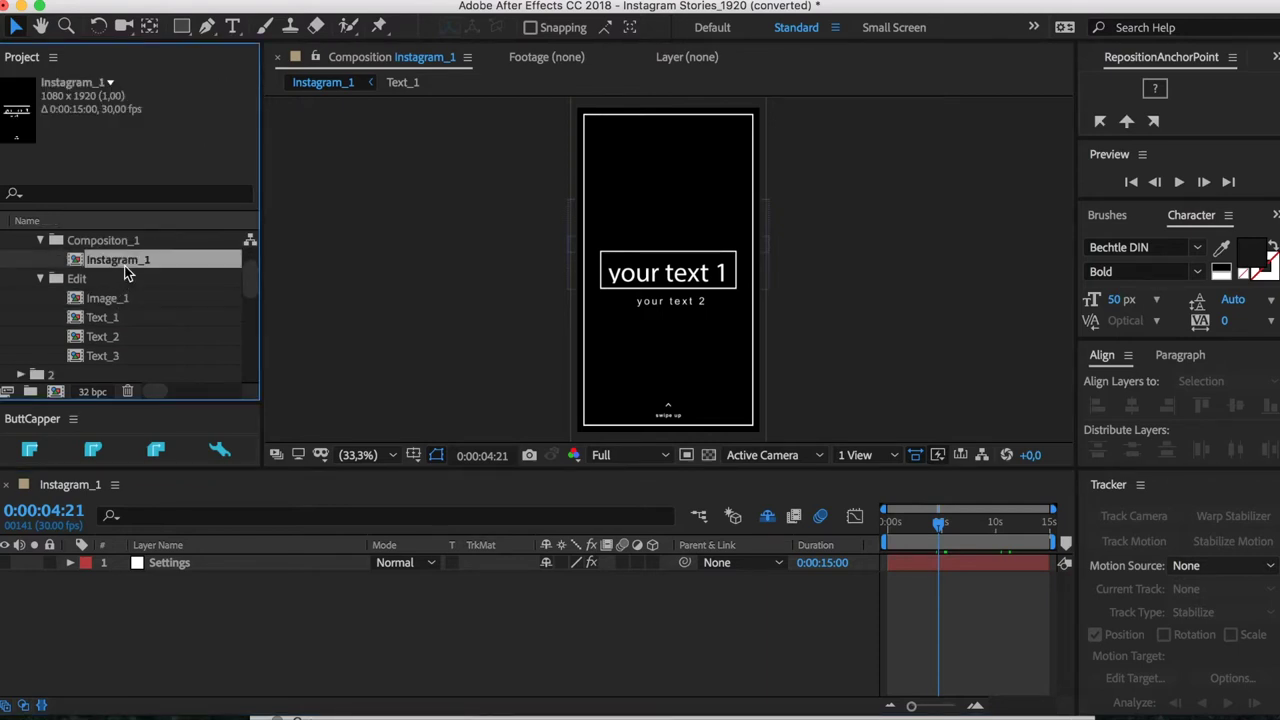
Step: Open the empty Image_1 composition, glancing at File > Import without importing
{"action": "double_click", "coordinate": [124, 300]}
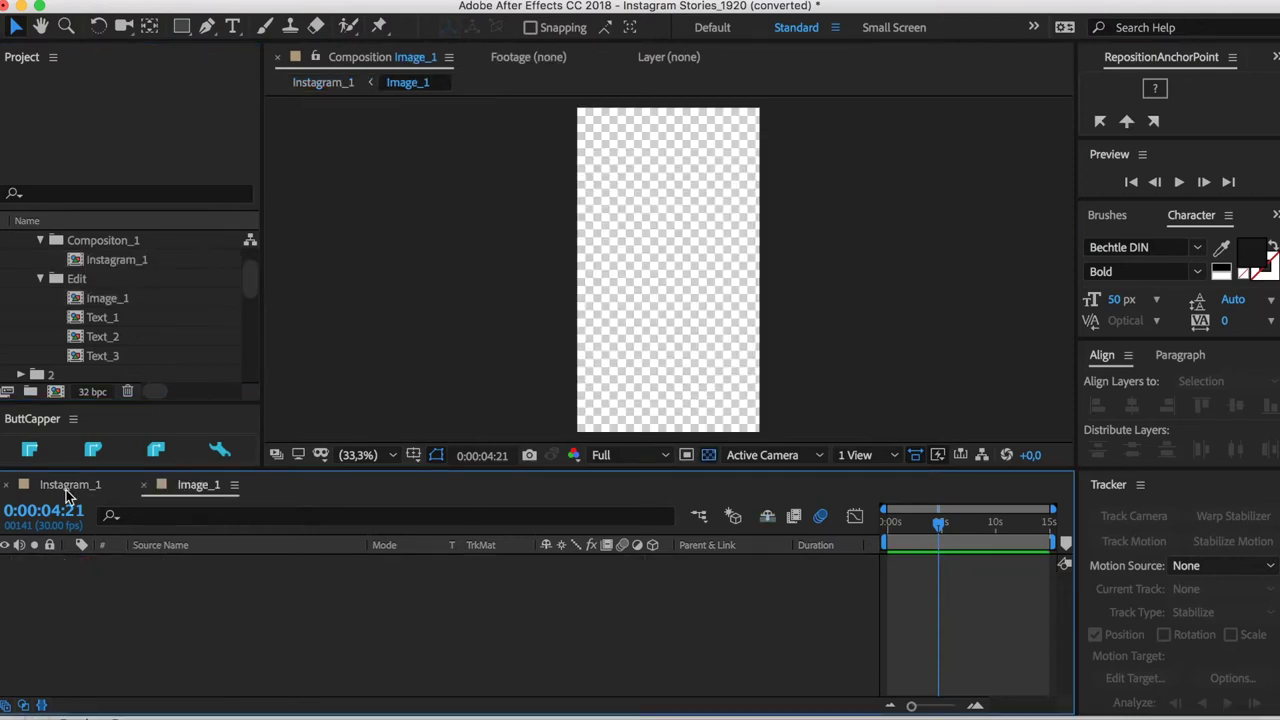
{"action": "left_click", "coordinate": [185, 0]}
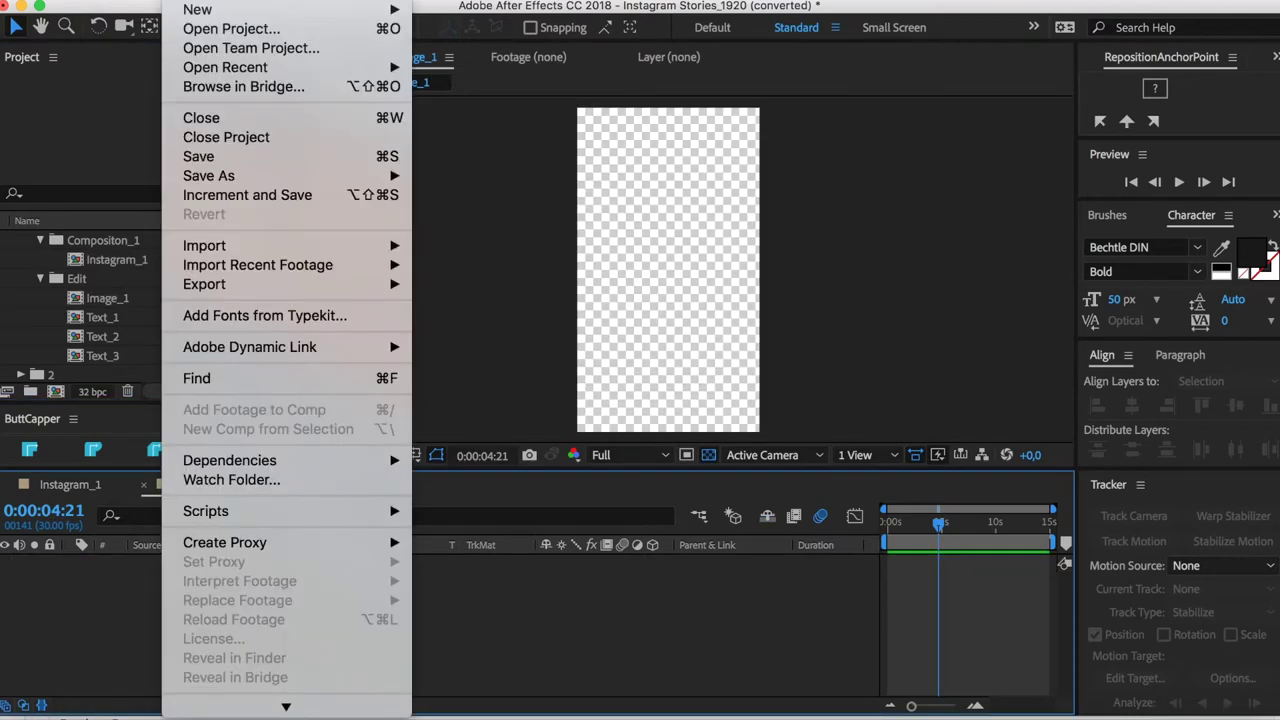
{"action": "mouse_move", "coordinate": [305, 240]}
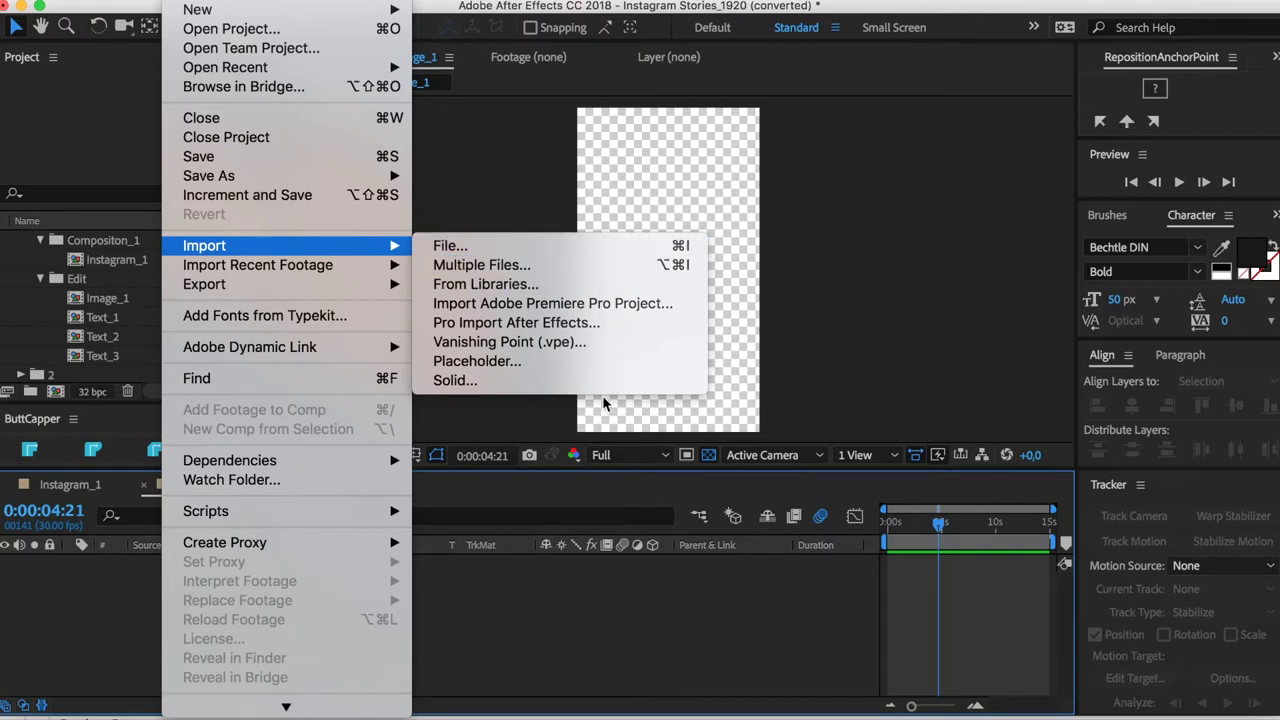
{"action": "left_click", "coordinate": [680, 645]}
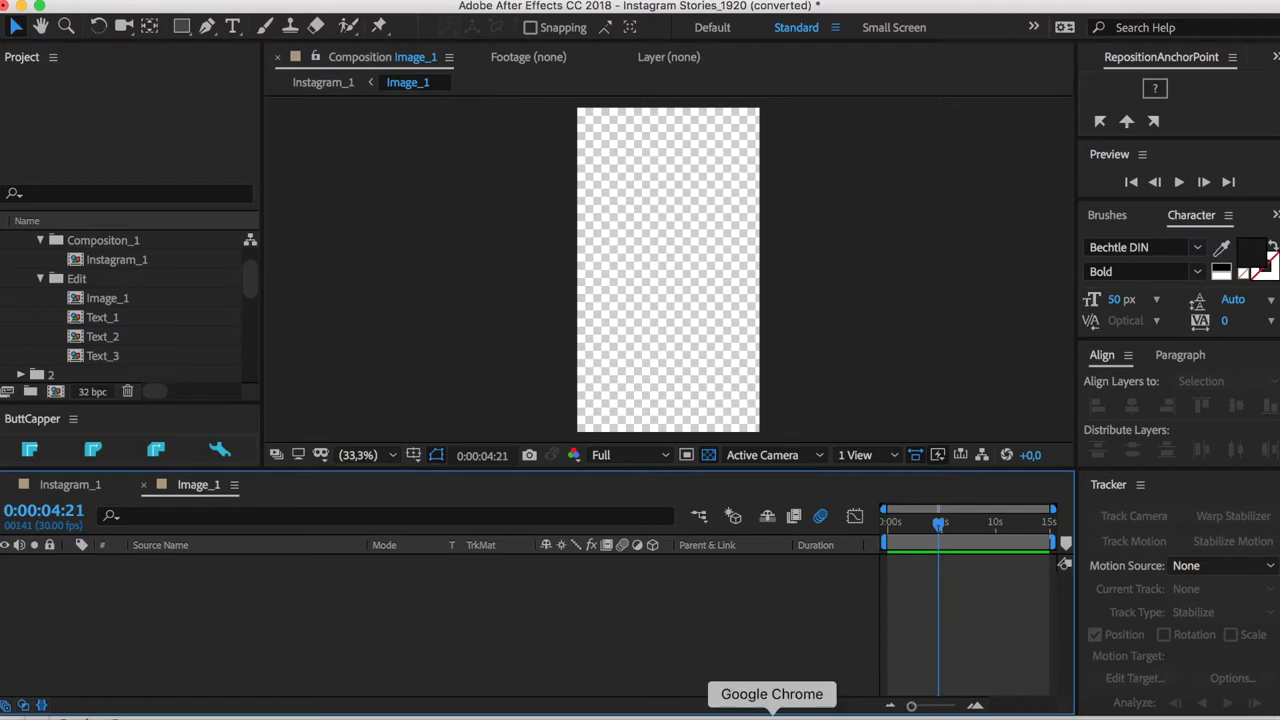
Step: In Envato Elements, search Stock Video for 'business'
{"action": "left_click", "coordinate": [772, 716]}
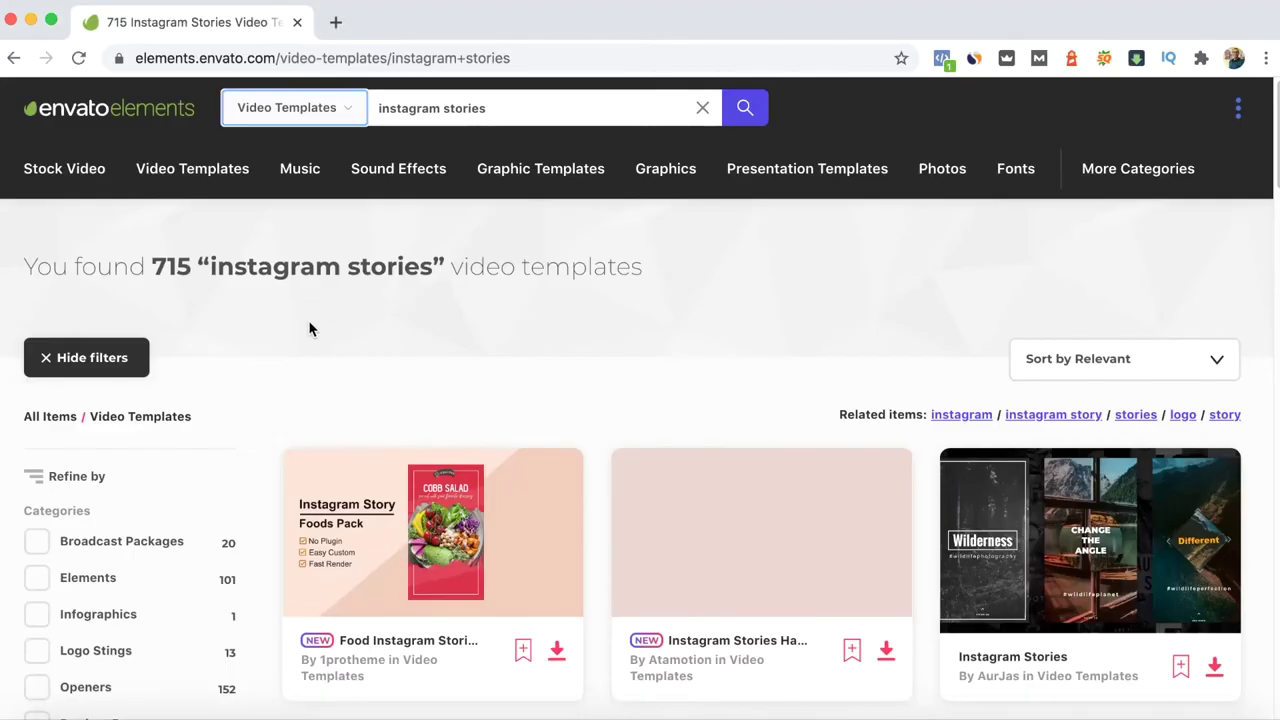
{"action": "left_click", "coordinate": [290, 110]}
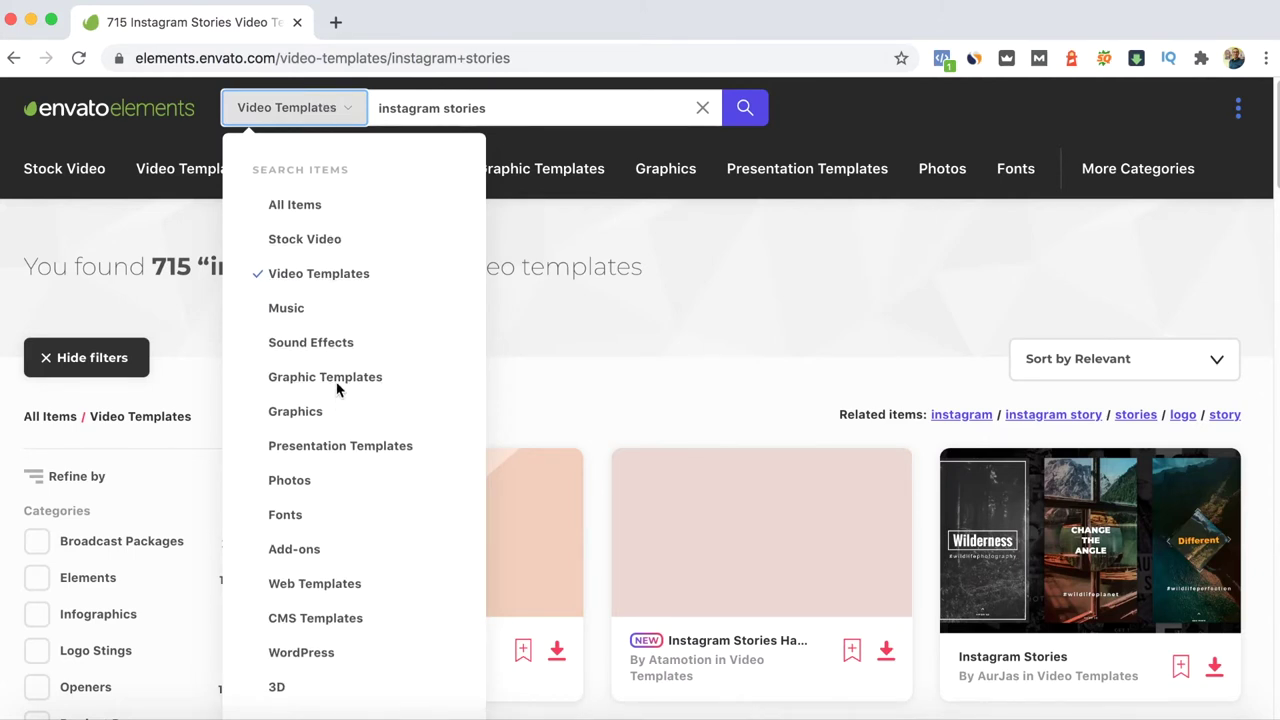
{"action": "left_click", "coordinate": [311, 238]}
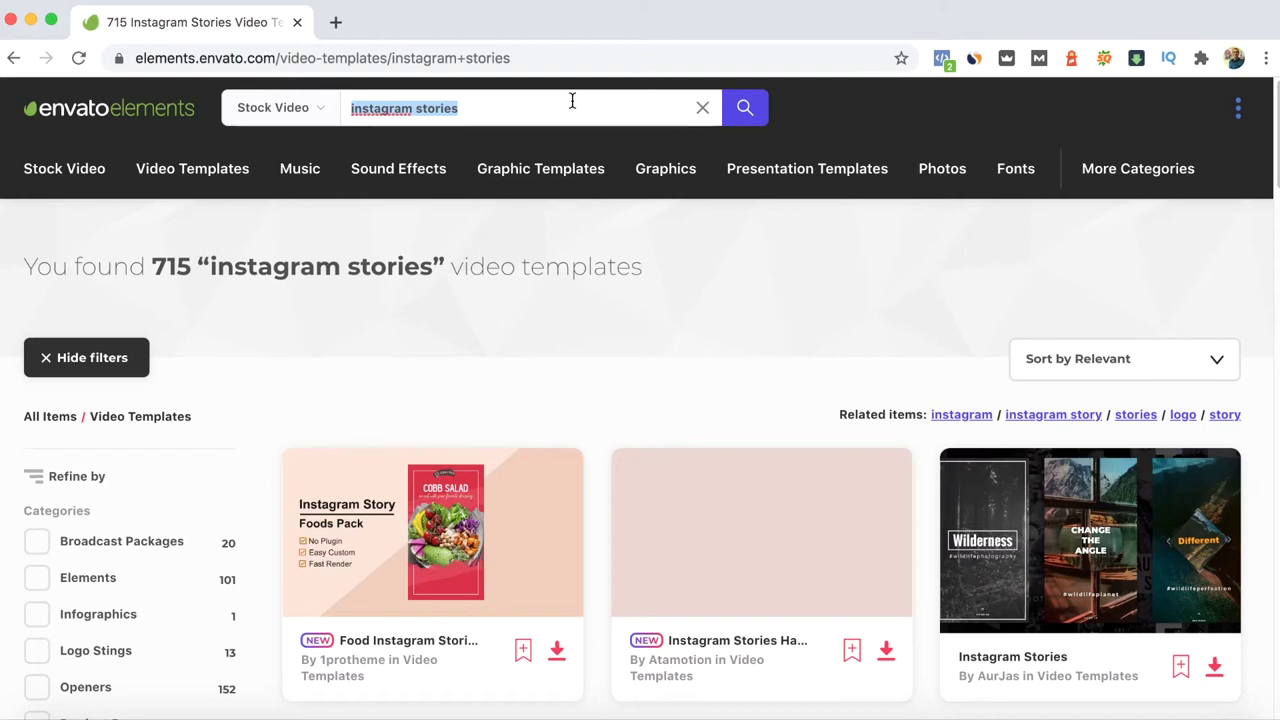
{"action": "type", "text": "business"}
{"action": "key", "text": "Return"}
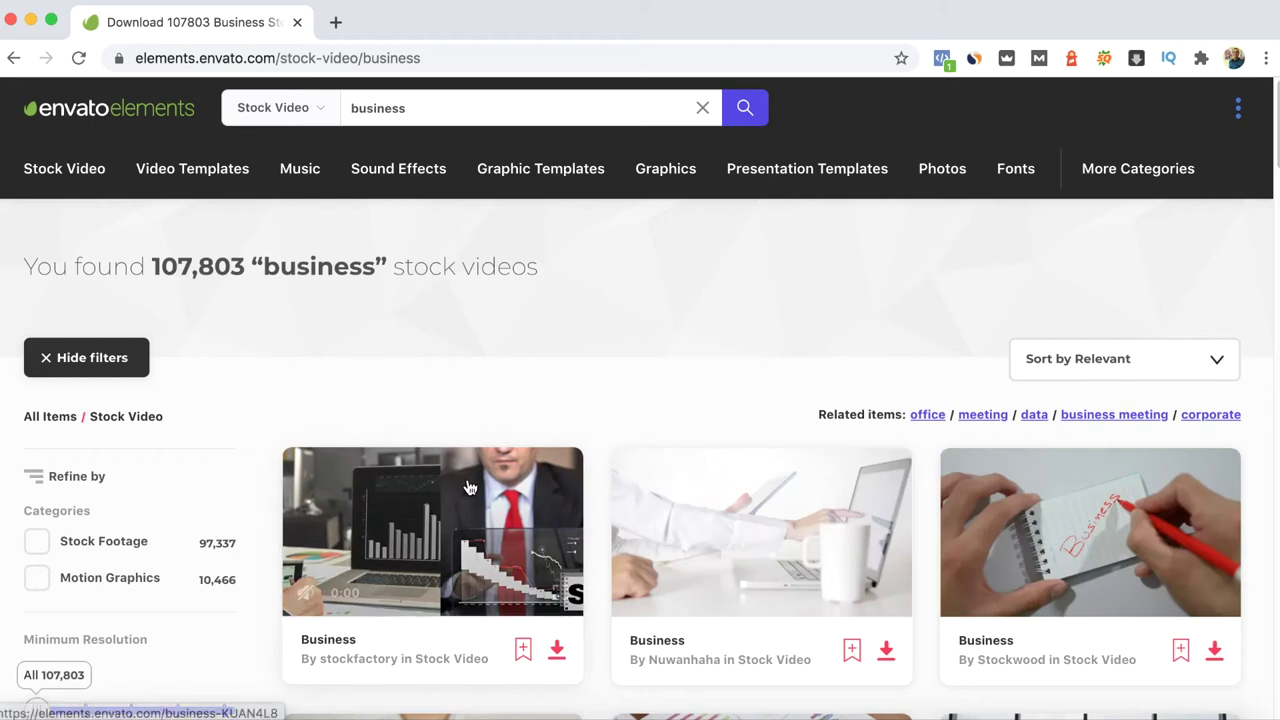
Step: Browse the clips and add Stylish Confident Business Manageress to the instagram story project
{"action": "scroll", "coordinate": [562, 378], "scroll_direction": "down", "scroll_amount": 2}
{"action": "scroll", "coordinate": [711, 371], "scroll_direction": "down", "scroll_amount": 1}
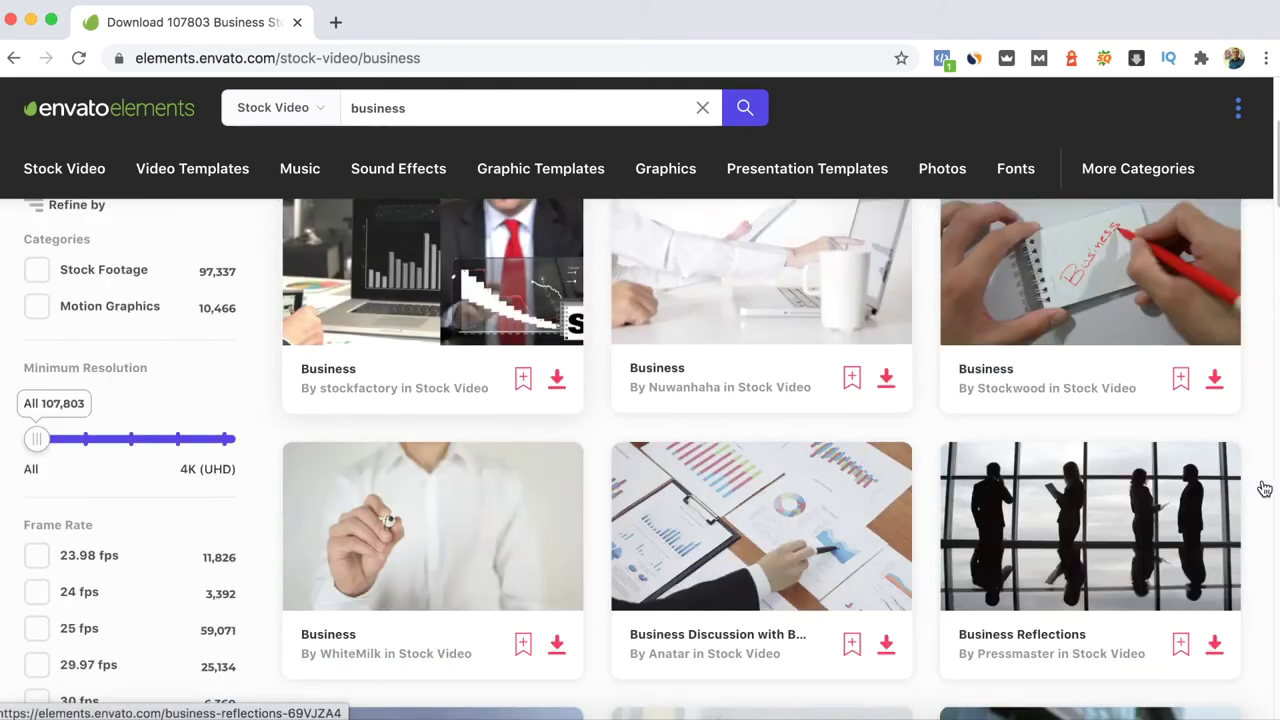
{"action": "scroll", "coordinate": [1183, 486], "scroll_direction": "down", "scroll_amount": 4}
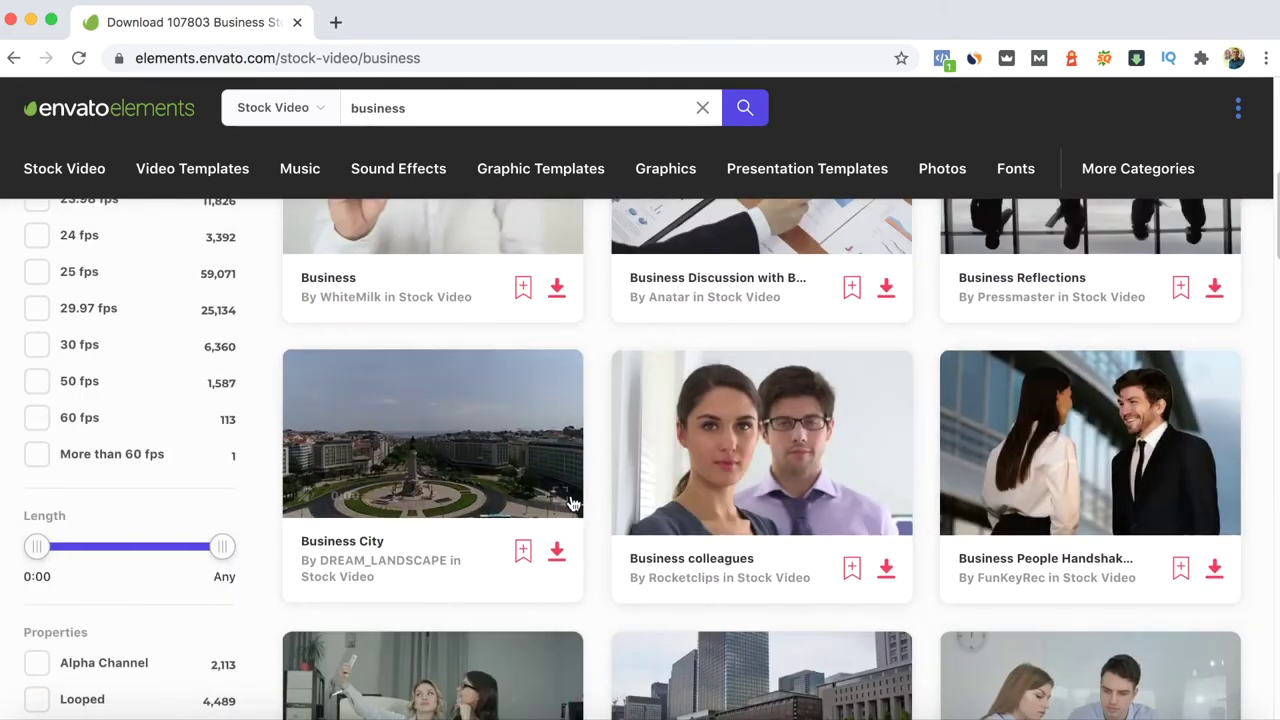
{"action": "mouse_move", "coordinate": [1187, 430]}
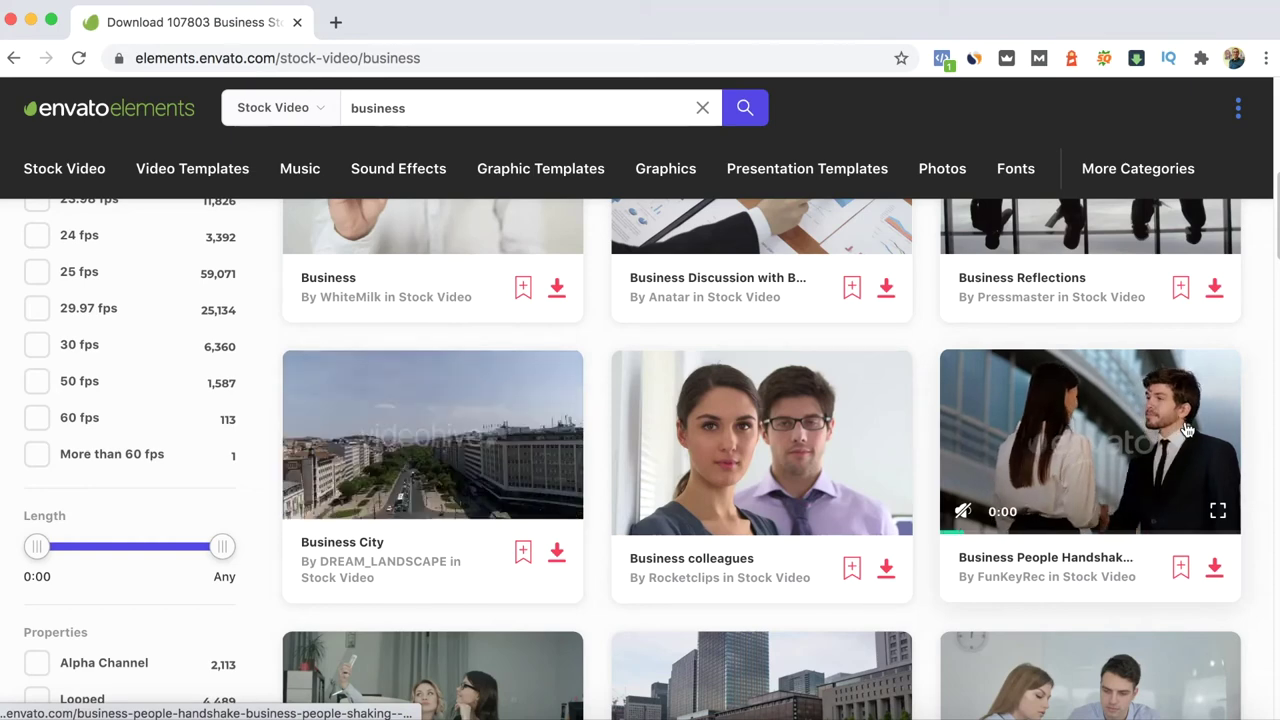
{"action": "scroll", "coordinate": [1150, 430], "scroll_direction": "down", "scroll_amount": 2}
{"action": "mouse_move", "coordinate": [780, 533]}
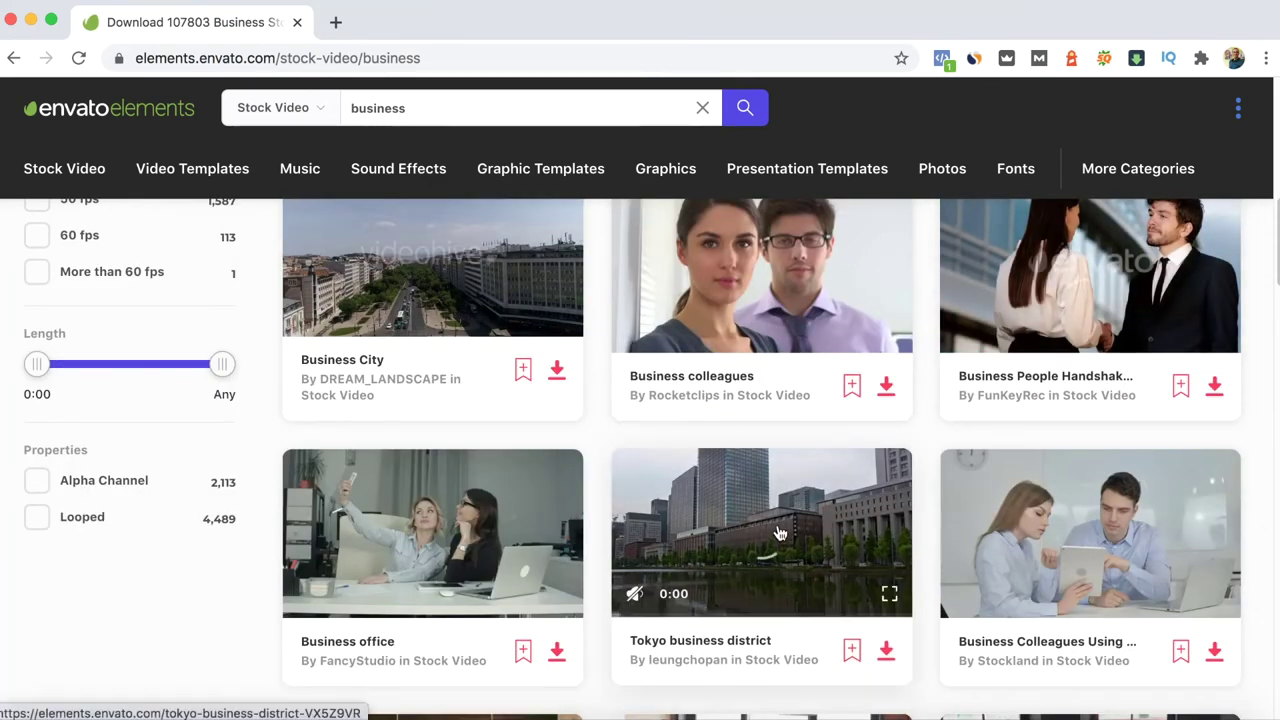
{"action": "scroll", "coordinate": [780, 533], "scroll_direction": "down", "scroll_amount": 4}
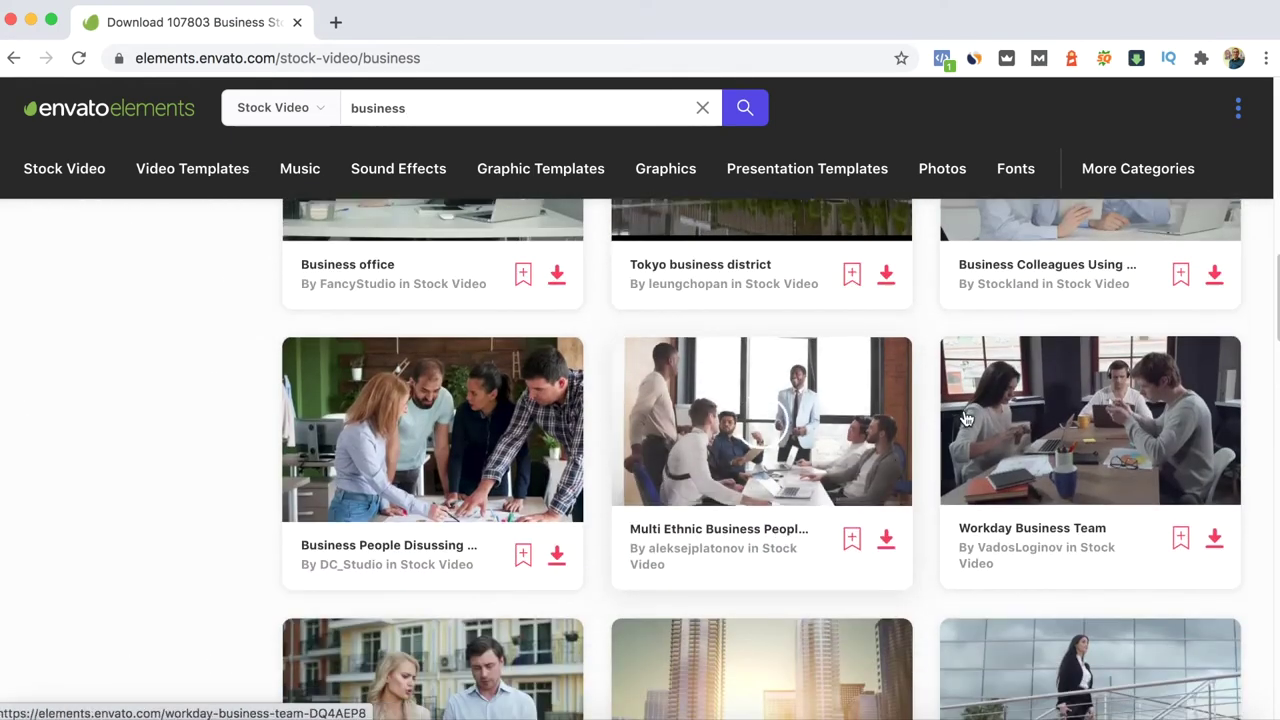
{"action": "scroll", "coordinate": [1014, 417], "scroll_direction": "down", "scroll_amount": 4}
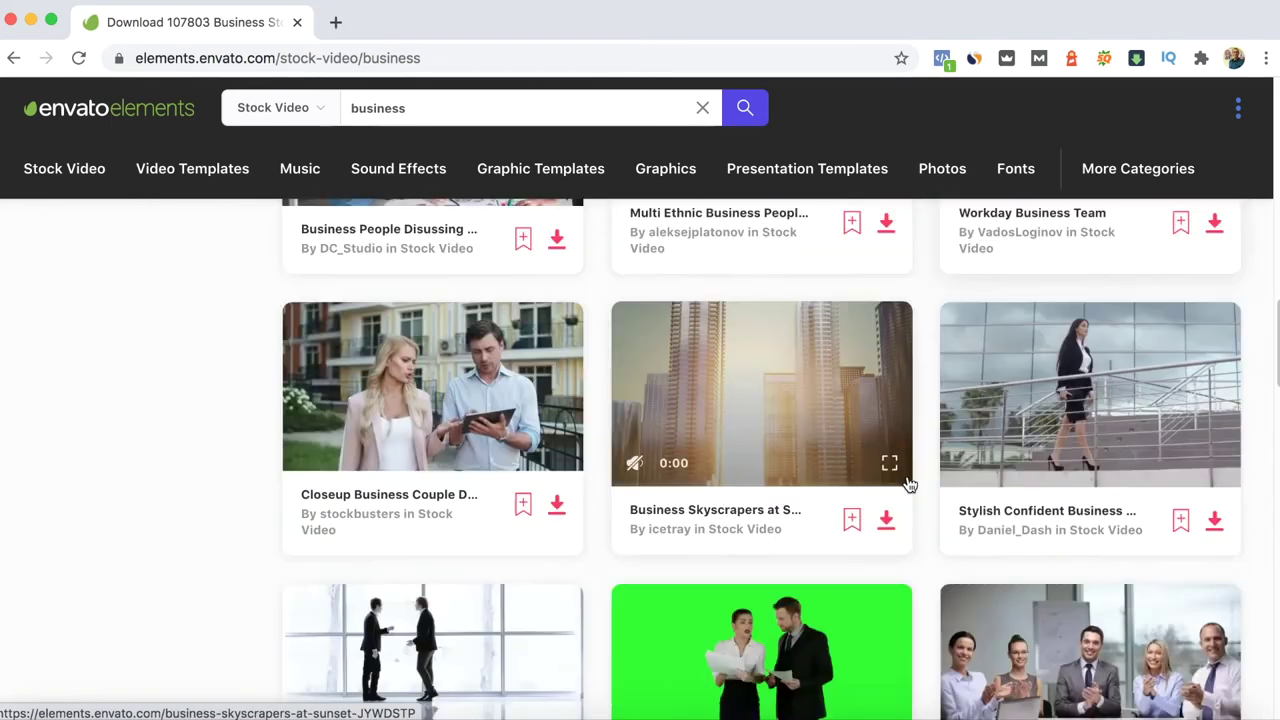
{"action": "scroll", "coordinate": [908, 484], "scroll_direction": "down", "scroll_amount": 2}
{"action": "scroll", "coordinate": [1043, 486], "scroll_direction": "up", "scroll_amount": 2}
{"action": "mouse_move", "coordinate": [1132, 343]}
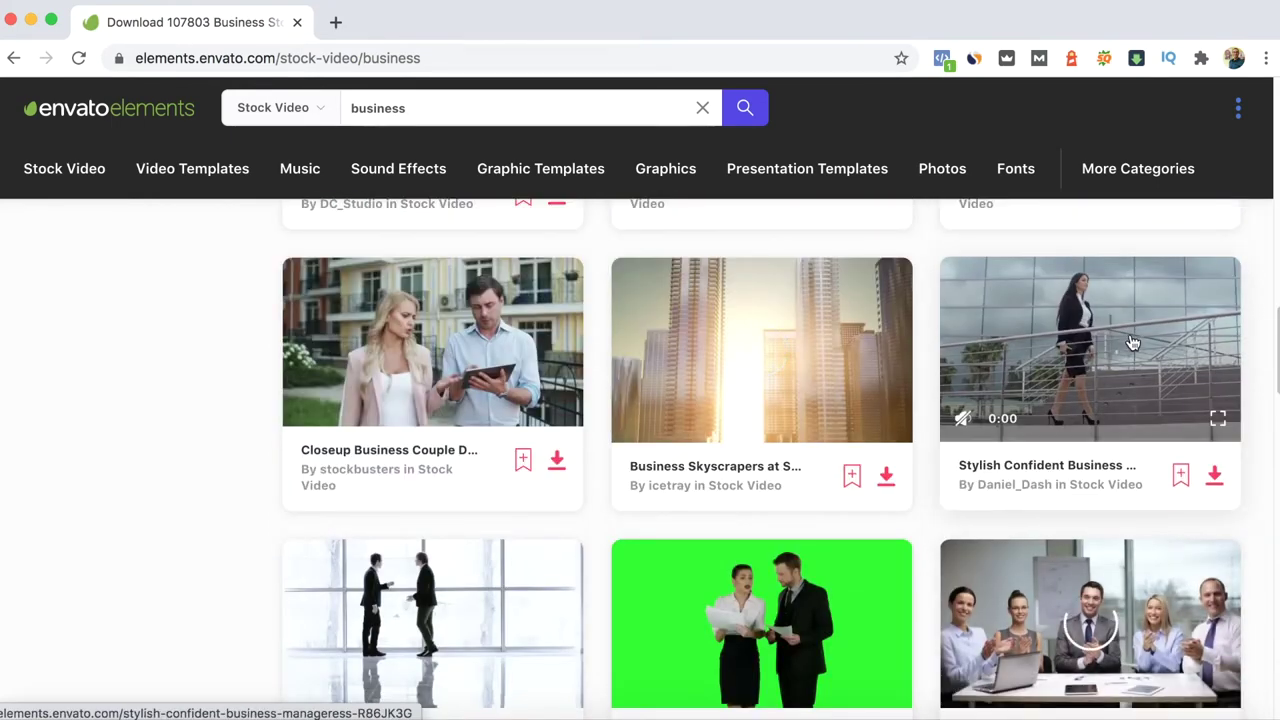
{"action": "left_click", "coordinate": [1215, 478]}
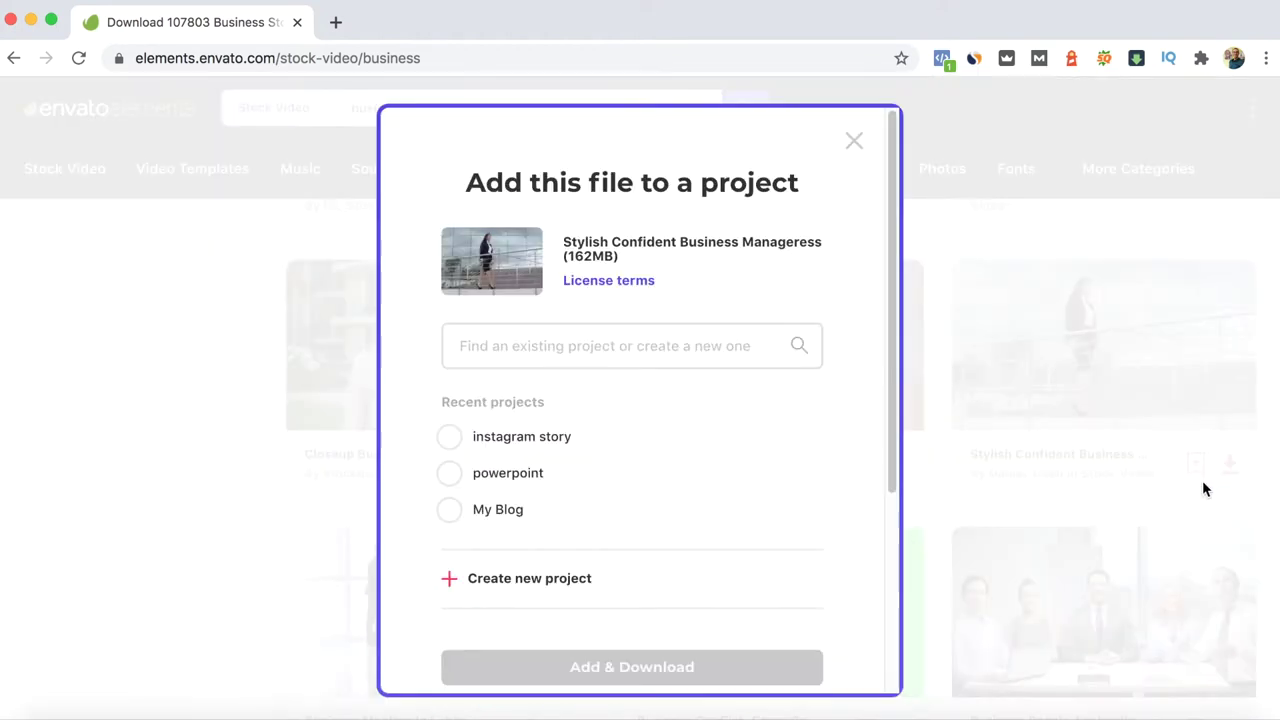
{"action": "left_click", "coordinate": [540, 438]}
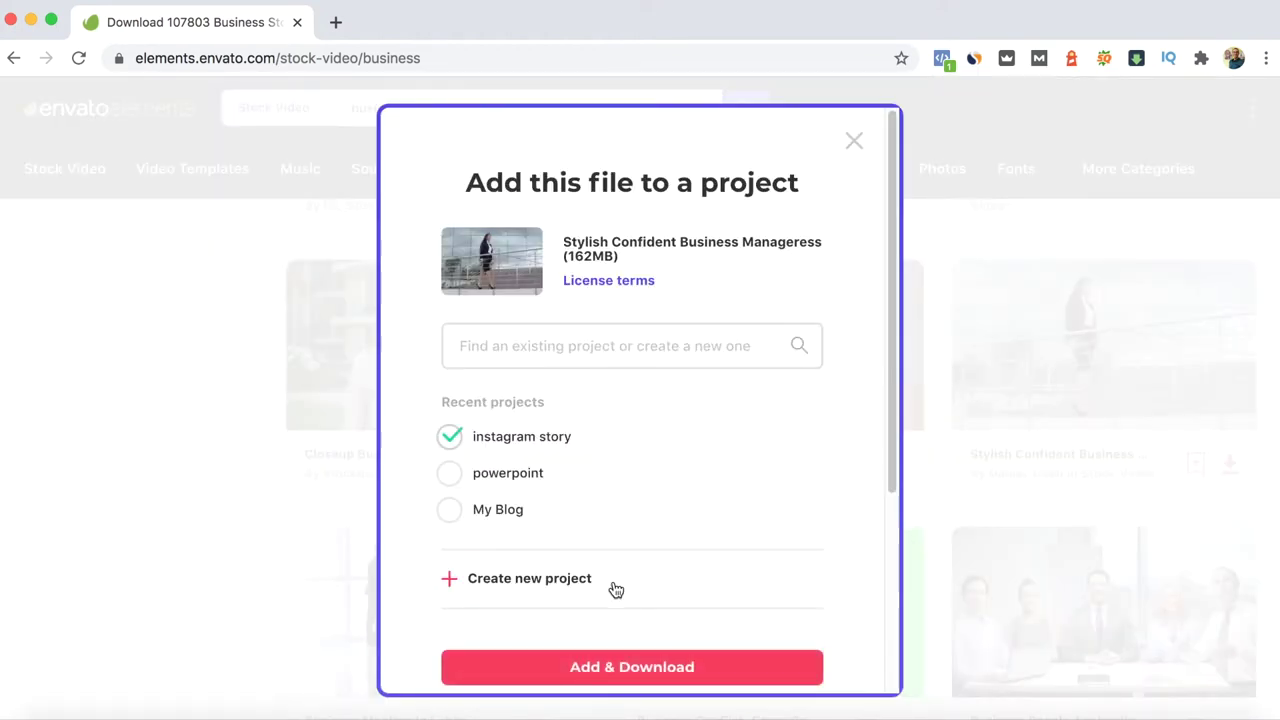
Step: Finish the download, import the business-woman .mov, and add it as a layer in Image_1
{"action": "left_click", "coordinate": [679, 677]}
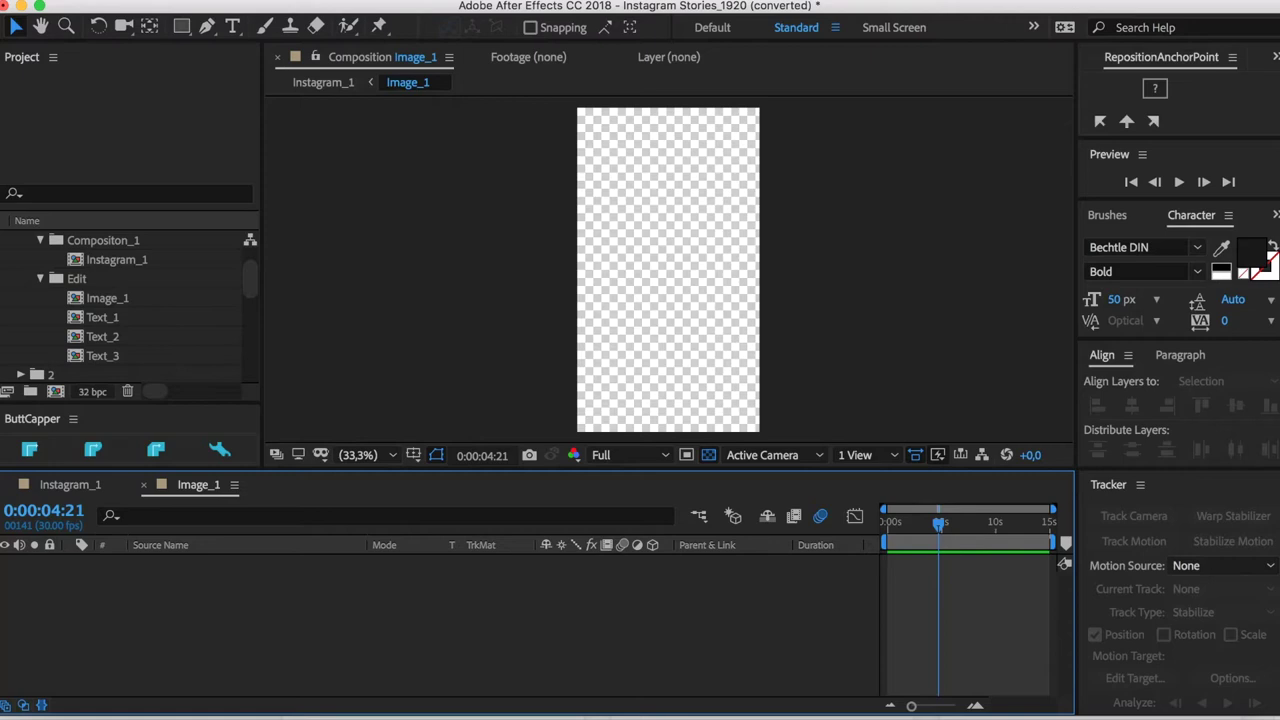
{"action": "left_click", "coordinate": [185, 0]}
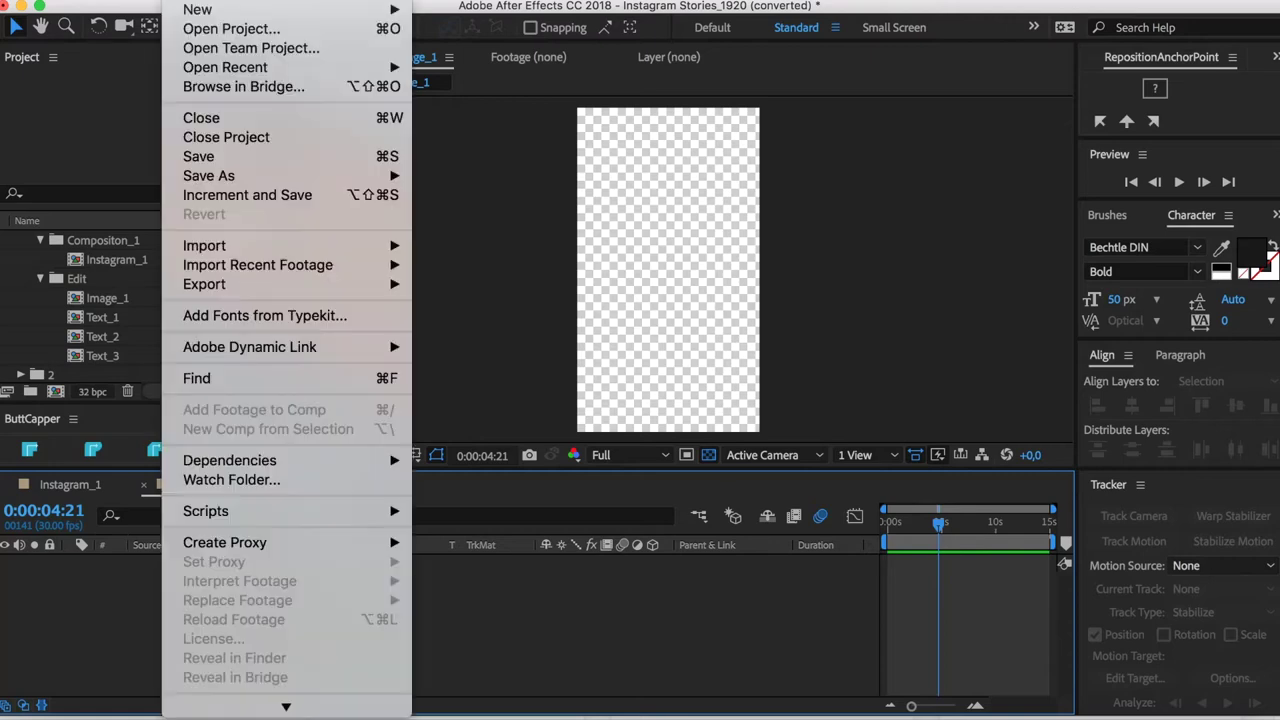
{"action": "mouse_move", "coordinate": [300, 245]}
{"action": "left_click", "coordinate": [563, 250]}
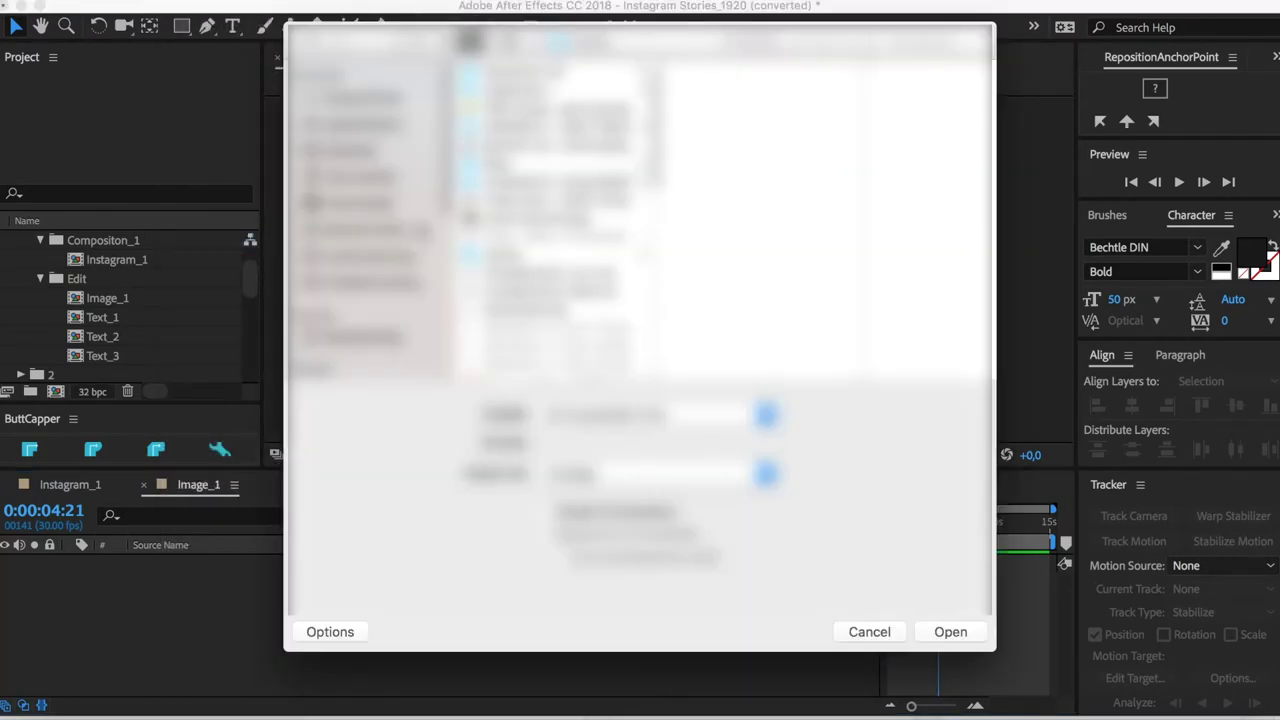
{"action": "left_click", "coordinate": [389, 147]}
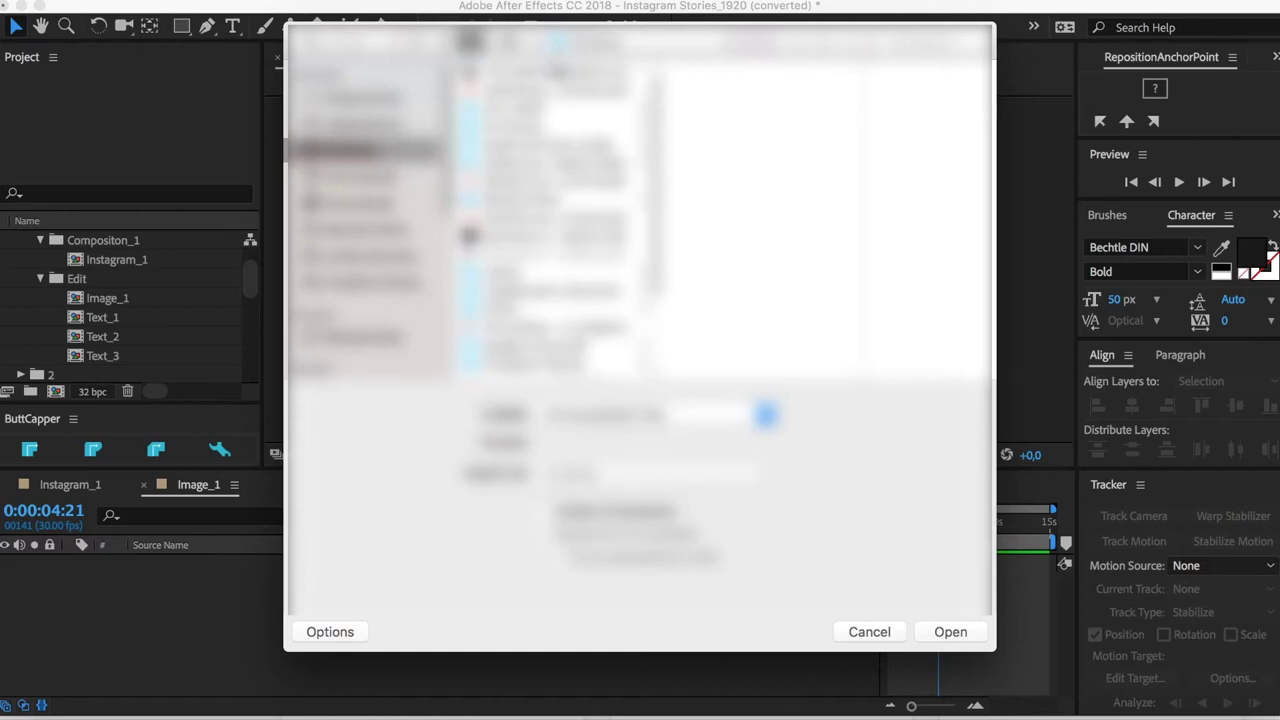
{"action": "left_click", "coordinate": [553, 70]}
{"action": "double_click", "coordinate": [555, 70]}
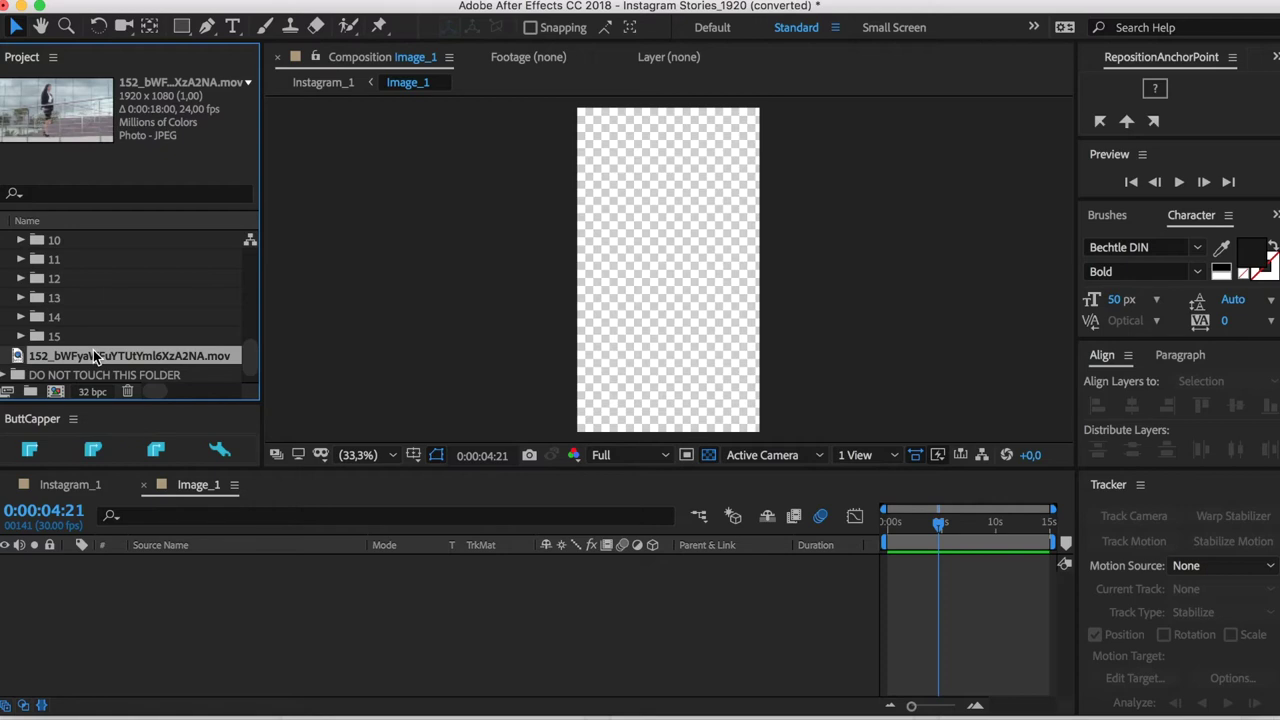
{"action": "left_click_drag", "start_coordinate": [96, 357], "coordinate": [232, 612]}
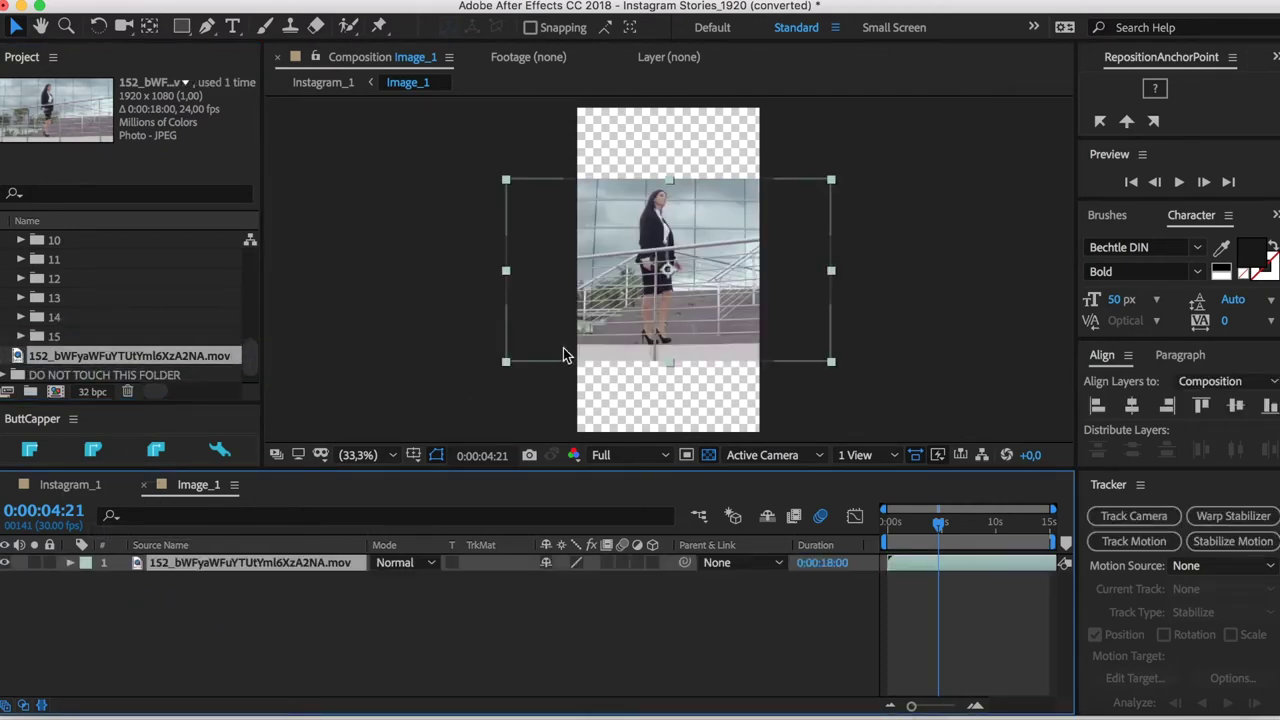
Step: Scale the clip layer to 180% to fill the frame, then rewind to preview
{"action": "left_click", "coordinate": [757, 238]}
{"action": "left_click", "coordinate": [293, 563]}
{"action": "key", "text": "s"}
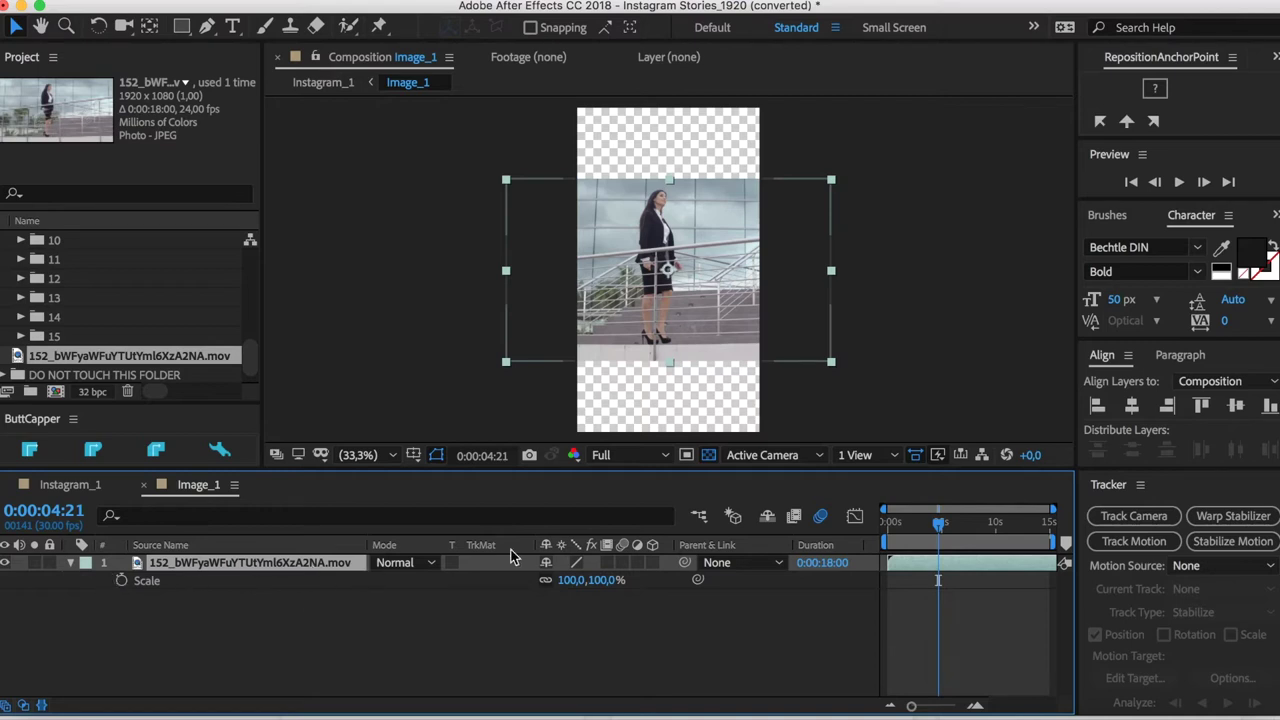
{"action": "left_click_drag", "start_coordinate": [566, 582], "coordinate": [652, 590]}
{"action": "left_click", "coordinate": [700, 605]}
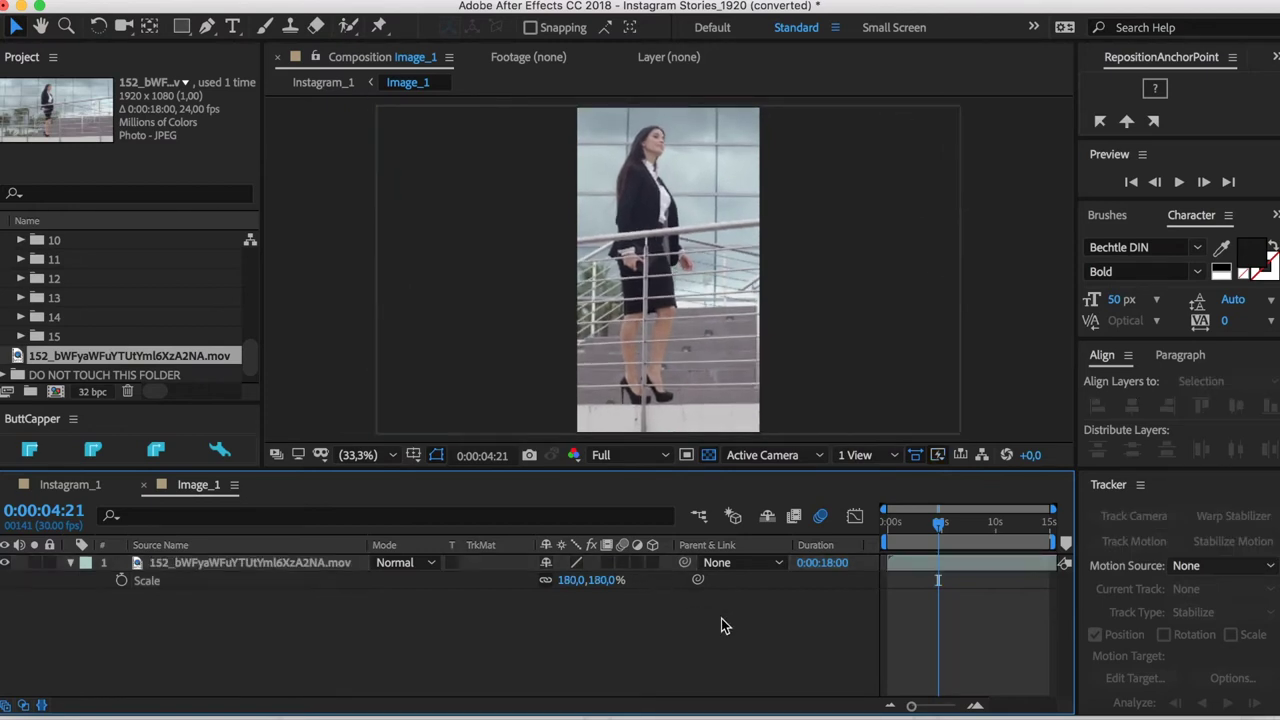
{"action": "left_click_drag", "start_coordinate": [948, 530], "coordinate": [1033, 530]}
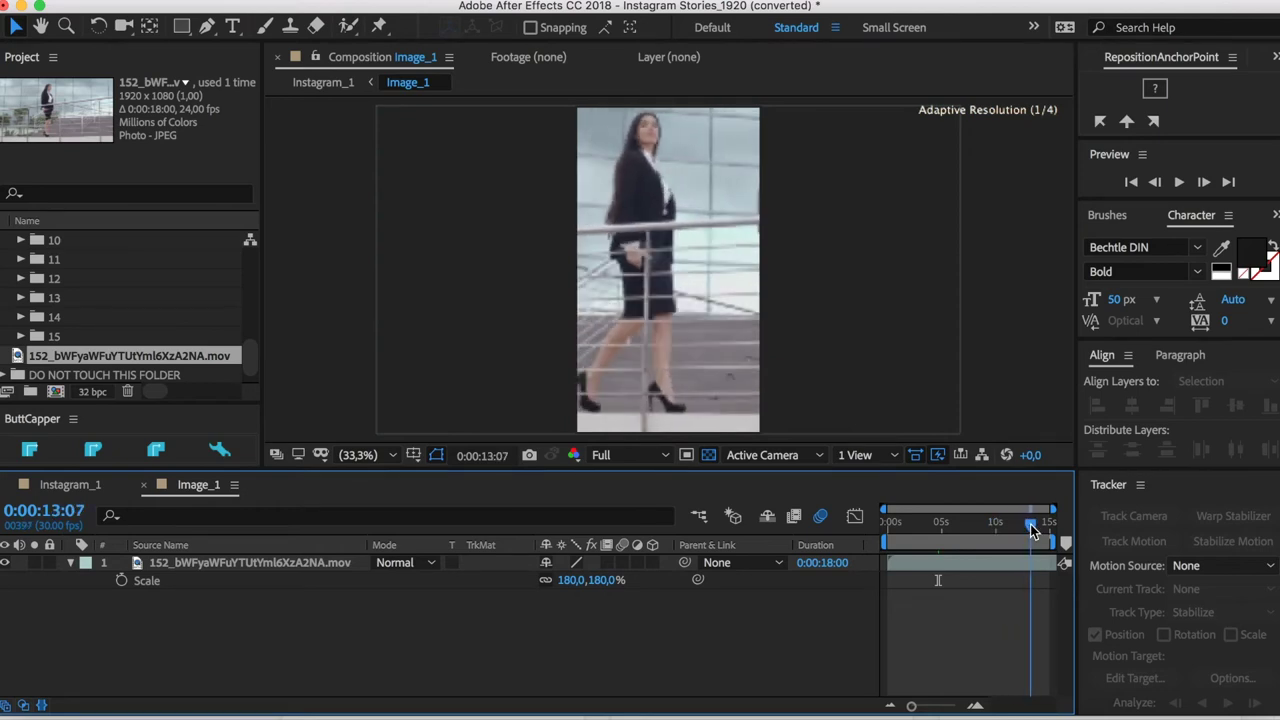
Step: Switch to Instagram_1, scrub to an earlier moment, and select Text_1 in the Project panel
{"action": "left_click", "coordinate": [72, 485]}
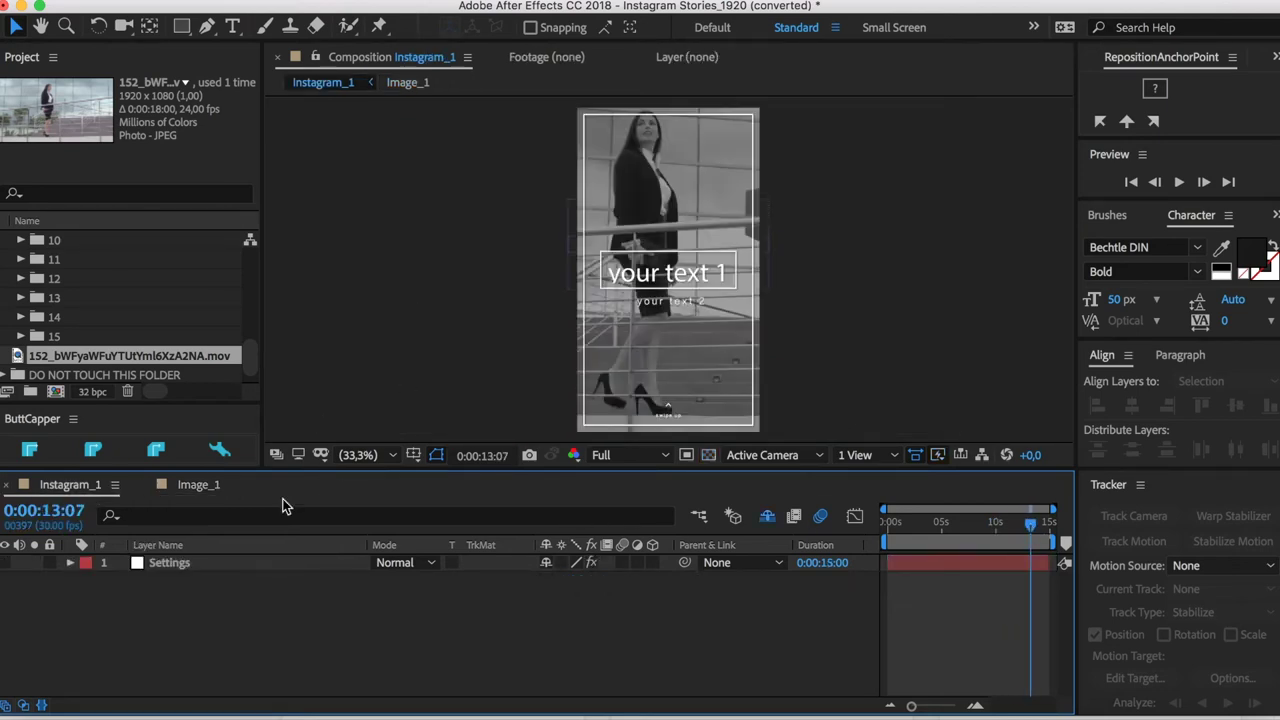
{"action": "scroll", "coordinate": [127, 338], "scroll_direction": "up", "scroll_amount": 10}
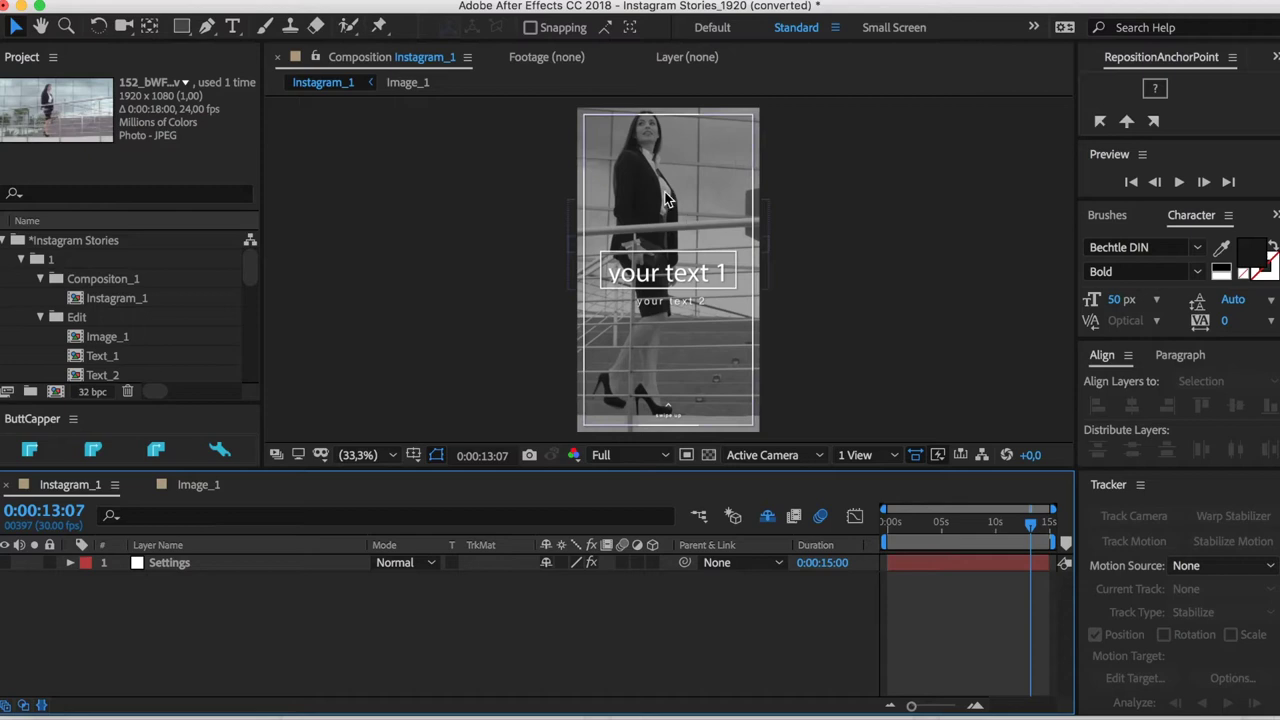
{"action": "mouse_move", "coordinate": [1025, 537]}
{"action": "left_mouse_down"}
{"action": "mouse_move", "coordinate": [890, 535]}
{"action": "mouse_move", "coordinate": [1049, 532]}
{"action": "left_mouse_up"}
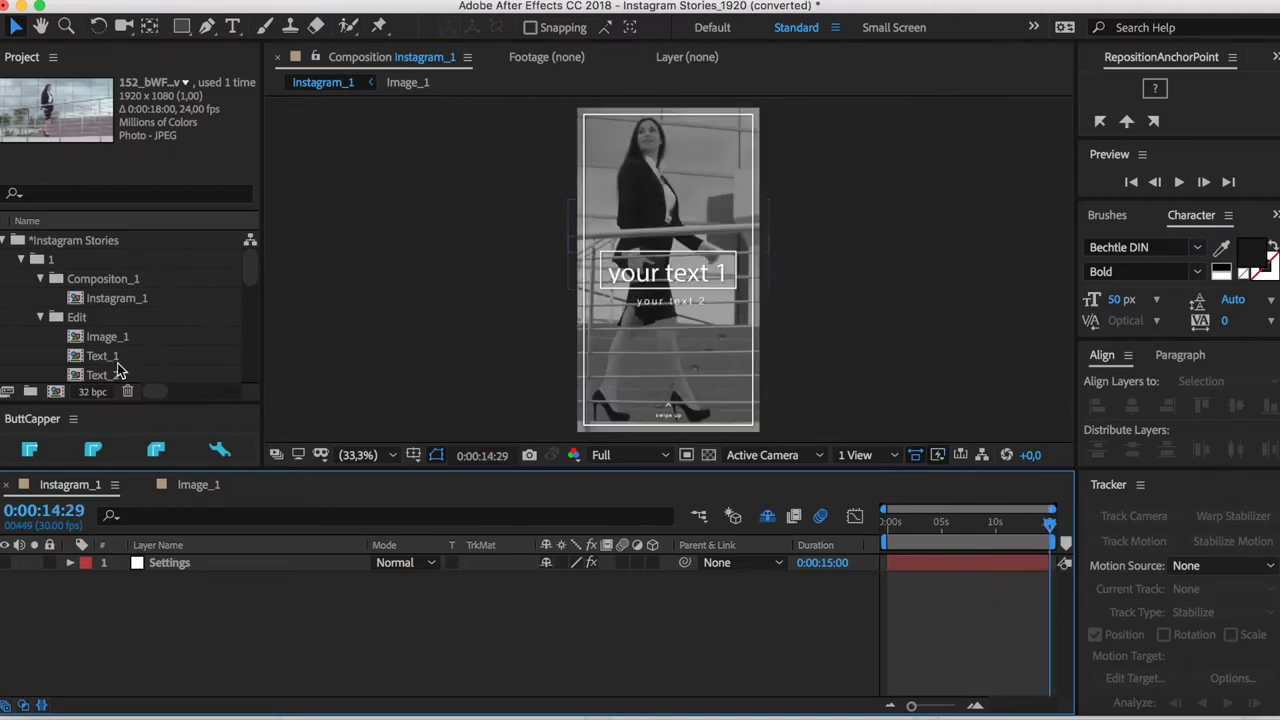
{"action": "left_click", "coordinate": [103, 356]}
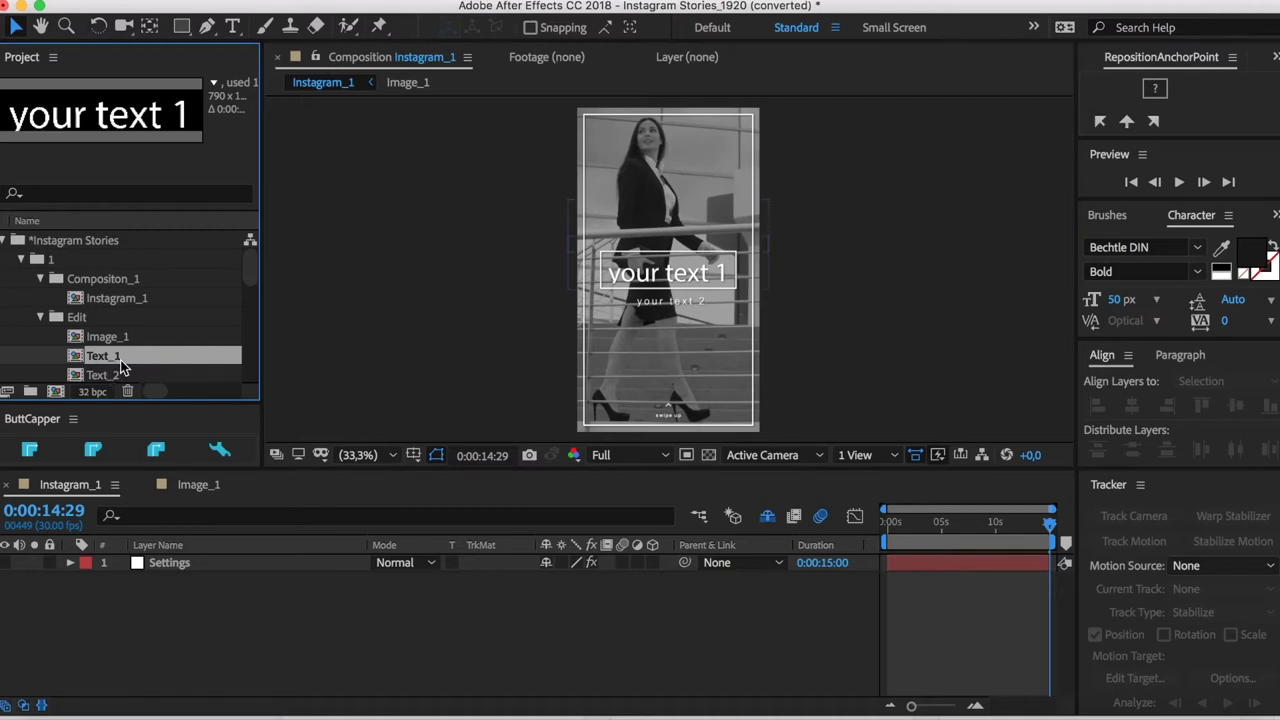
Step: In Text_1, retype the headline as 'Business Consultant' and set the viewer to 100%
{"action": "double_click", "coordinate": [118, 362]}
{"action": "double_click", "coordinate": [538, 316]}
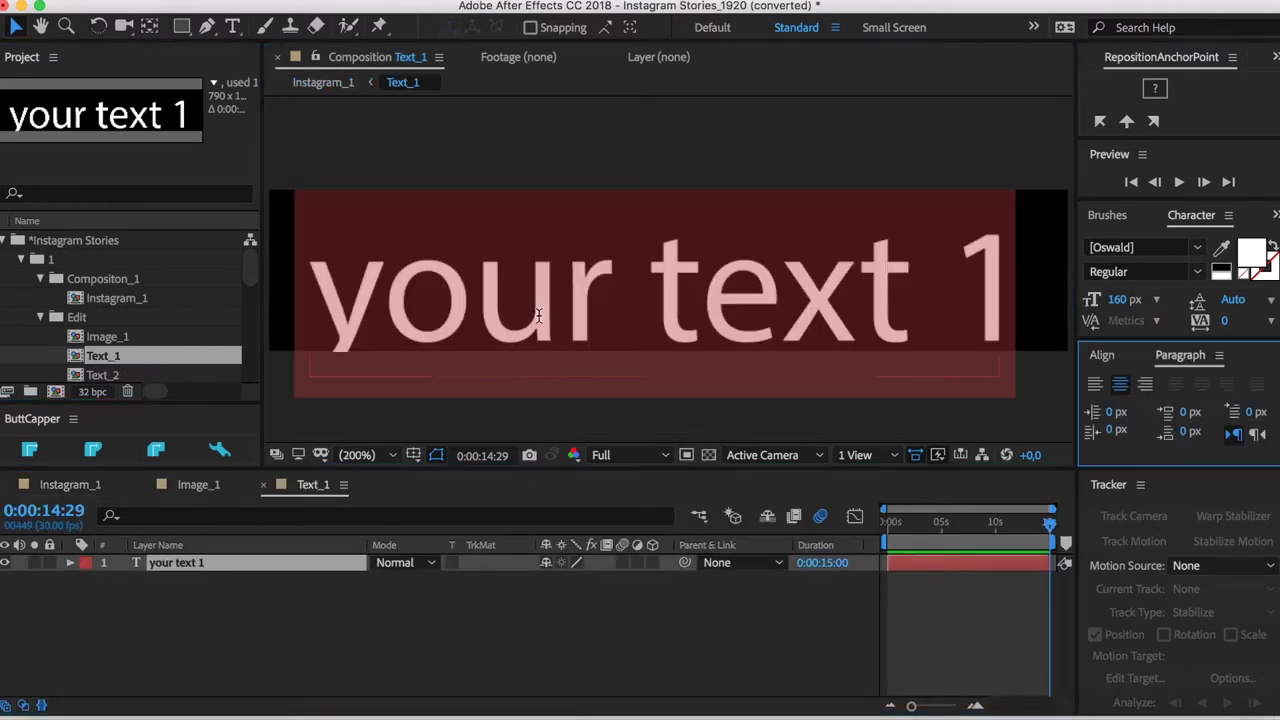
{"action": "type", "text": "usine"}
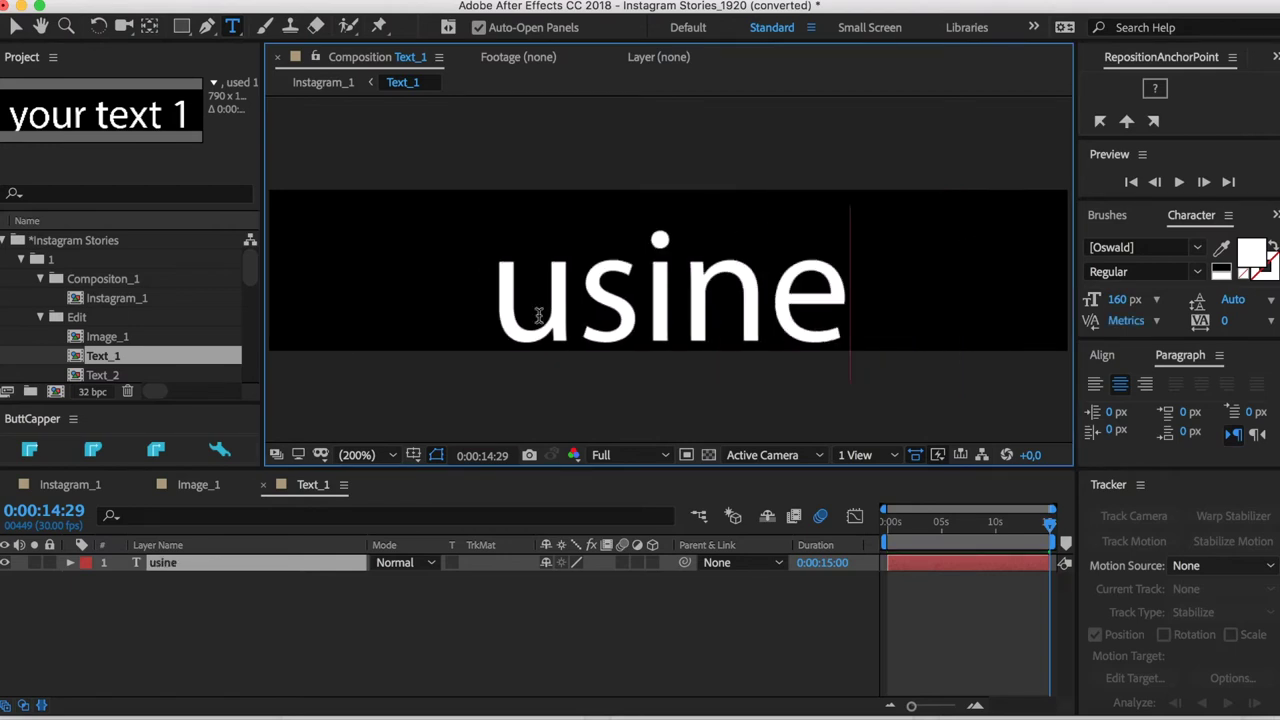
{"action": "type", "text": "ss"}
{"action": "left_click", "coordinate": [443, 311]}
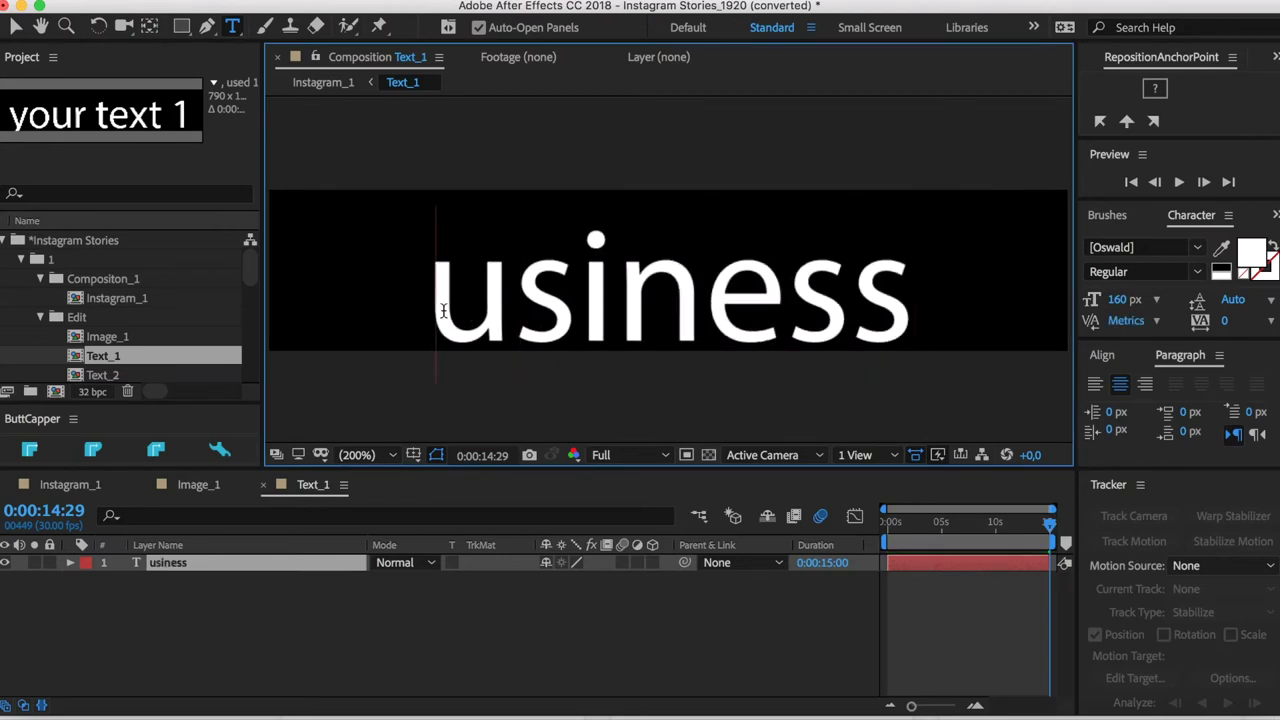
{"action": "type", "text": "Business"}
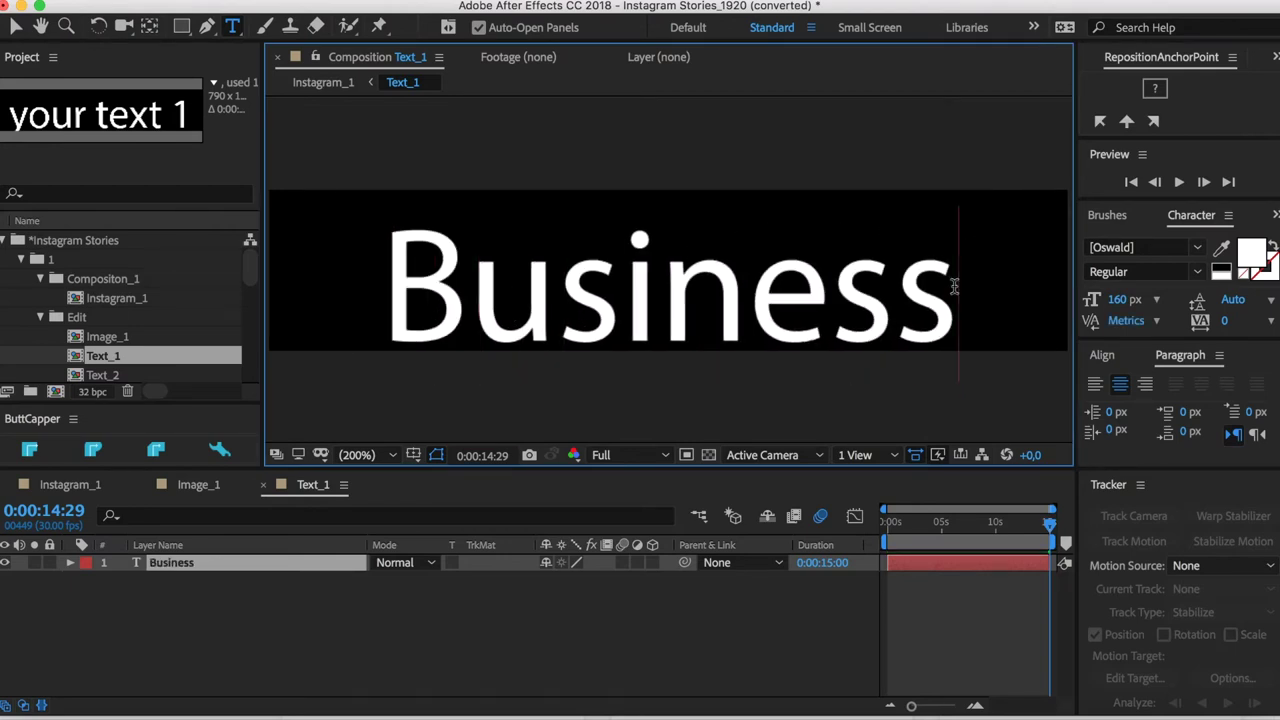
{"action": "type", "text": " Consultant"}
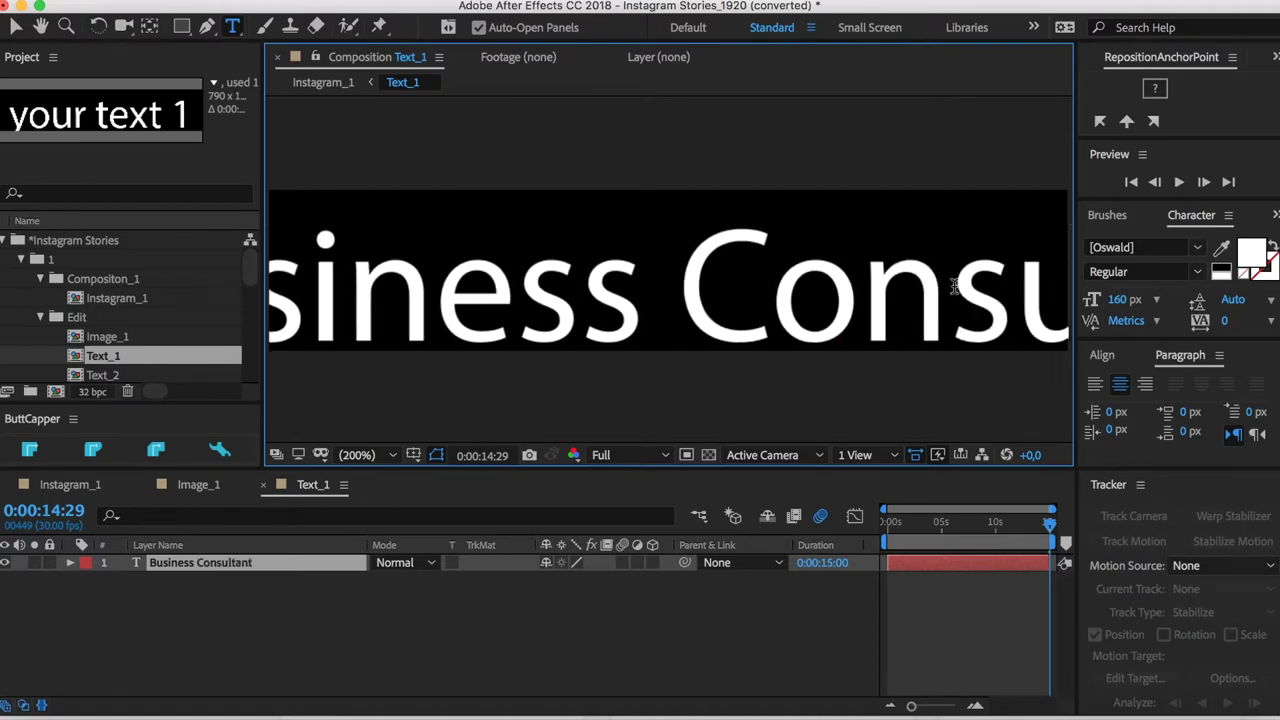
{"action": "left_click", "coordinate": [378, 458]}
{"action": "left_click", "coordinate": [368, 300]}
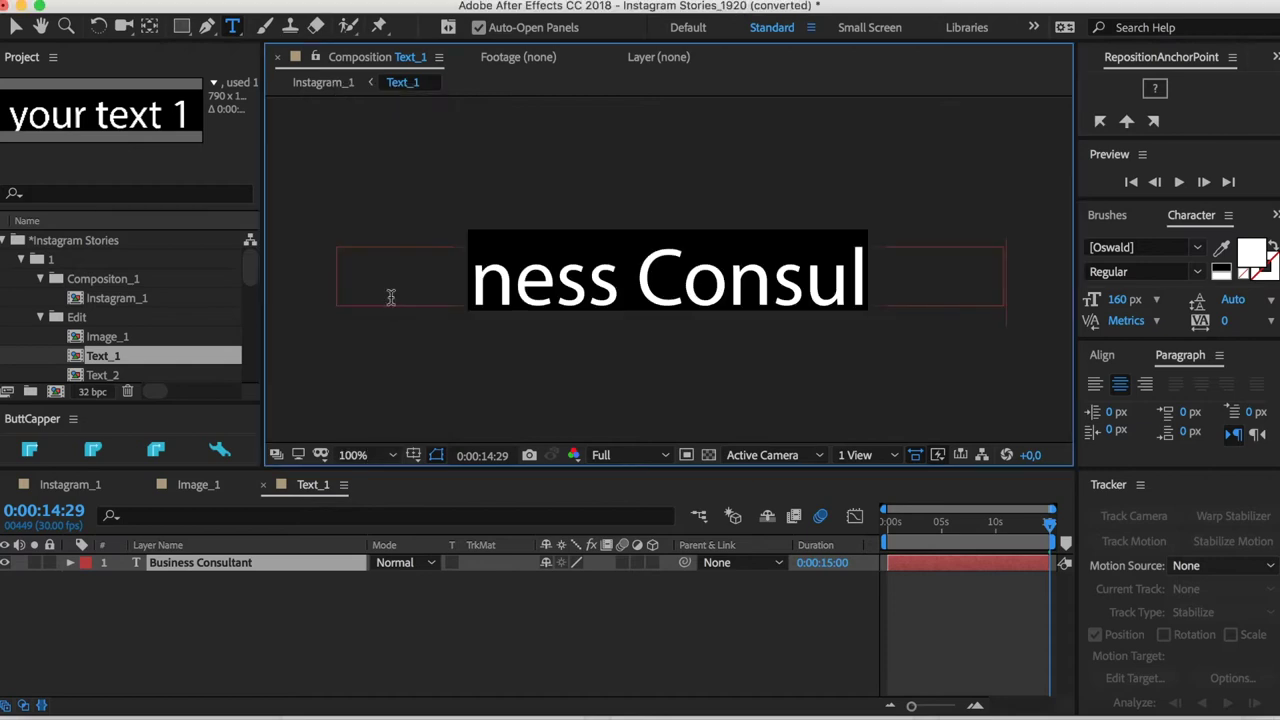
Step: Shrink the Business Consultant font size to 89 px and check it in Instagram_1
{"action": "left_click", "coordinate": [965, 566]}
{"action": "triple_click", "coordinate": [751, 289]}
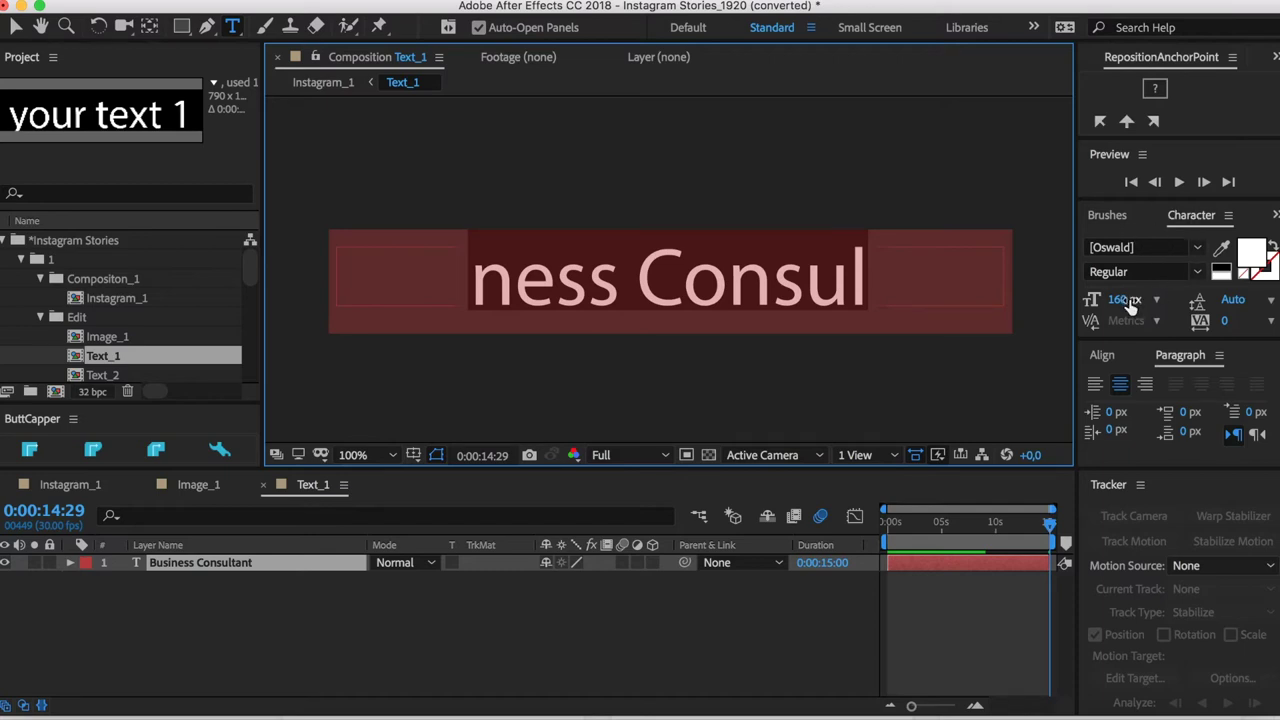
{"action": "left_click_drag", "start_coordinate": [1128, 303], "coordinate": [1058, 306]}
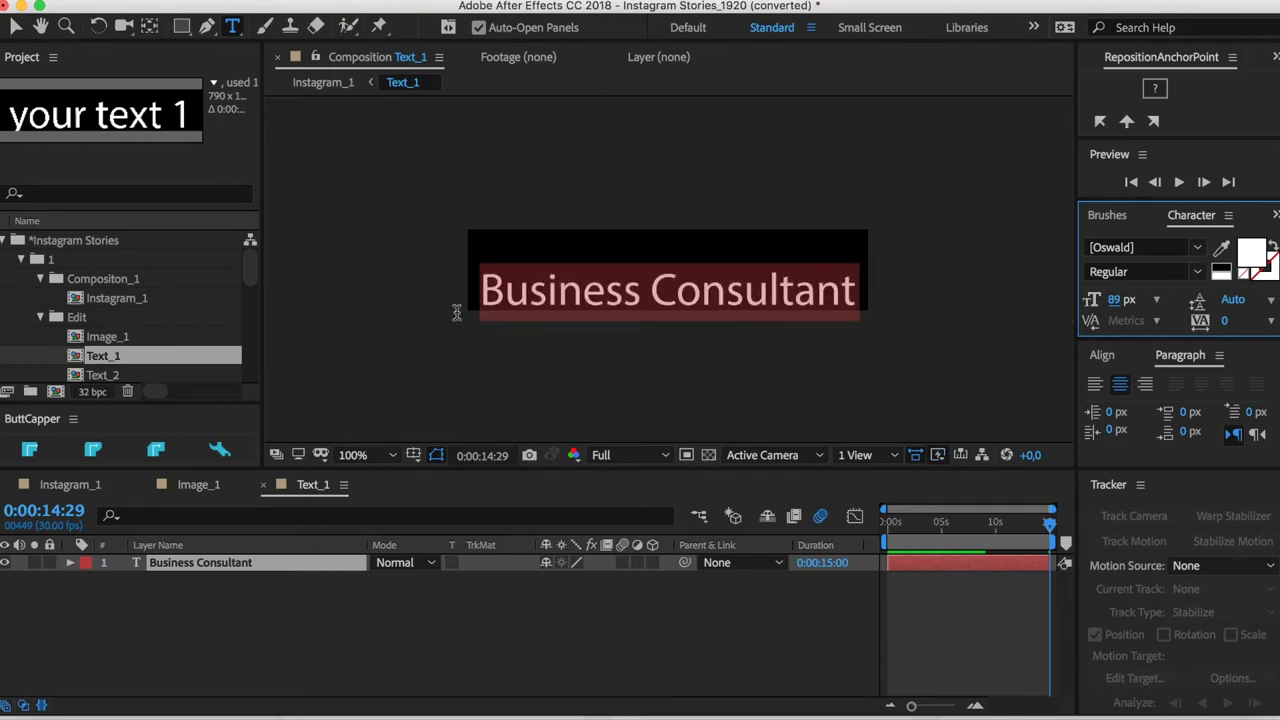
{"action": "left_click", "coordinate": [1000, 551]}
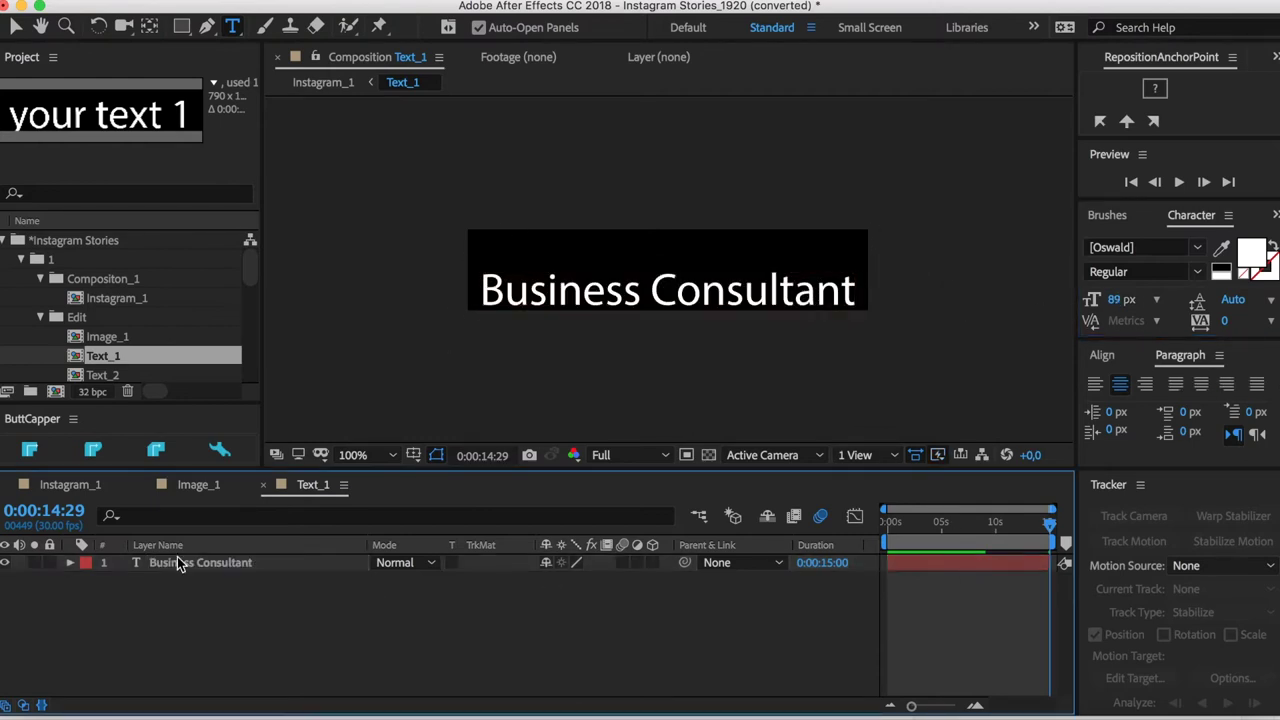
{"action": "left_click", "coordinate": [62, 485]}
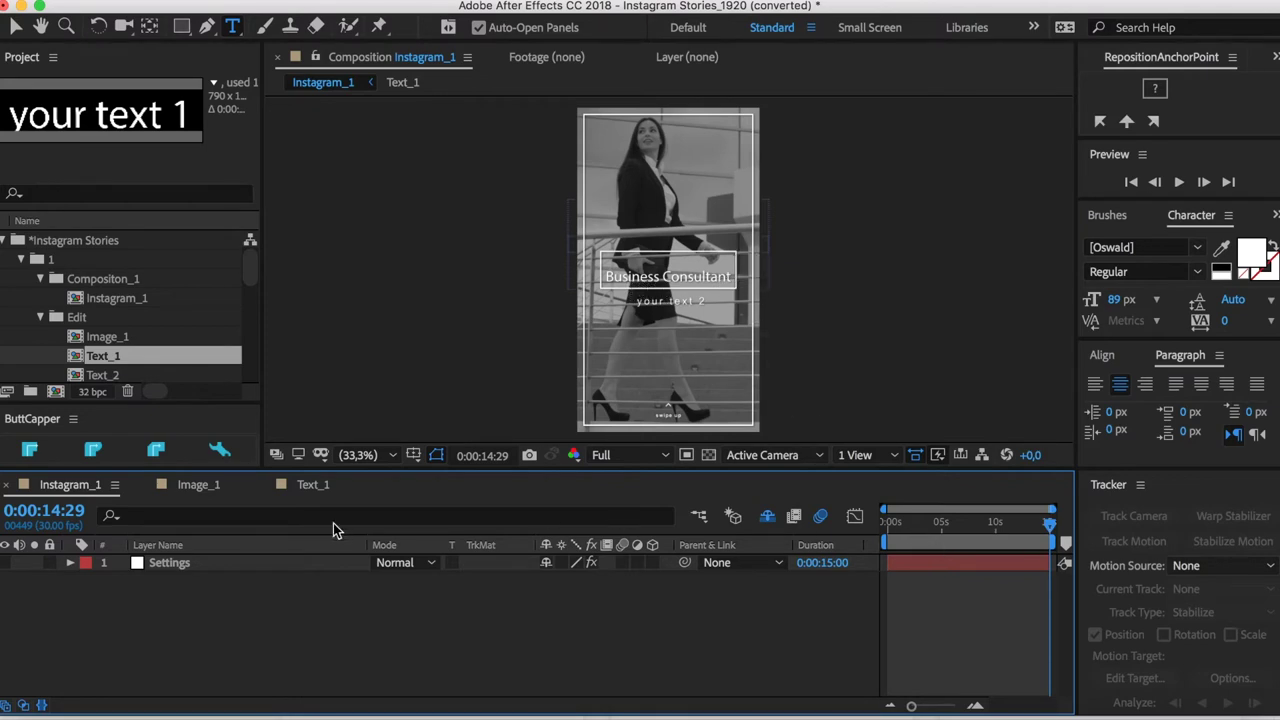
Step: Vertically centre the headline in the Text_1 composition, then return to Instagram_1
{"action": "left_click", "coordinate": [316, 486]}
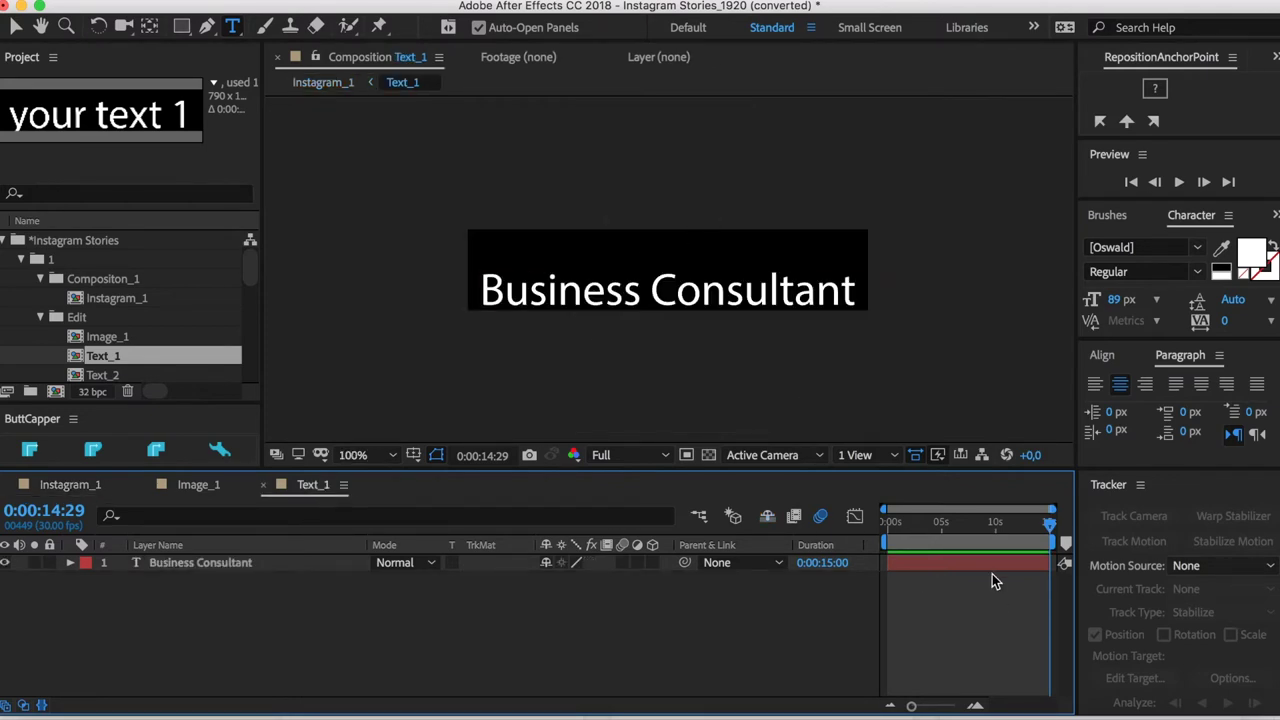
{"action": "left_click", "coordinate": [991, 570]}
{"action": "left_click", "coordinate": [1100, 355]}
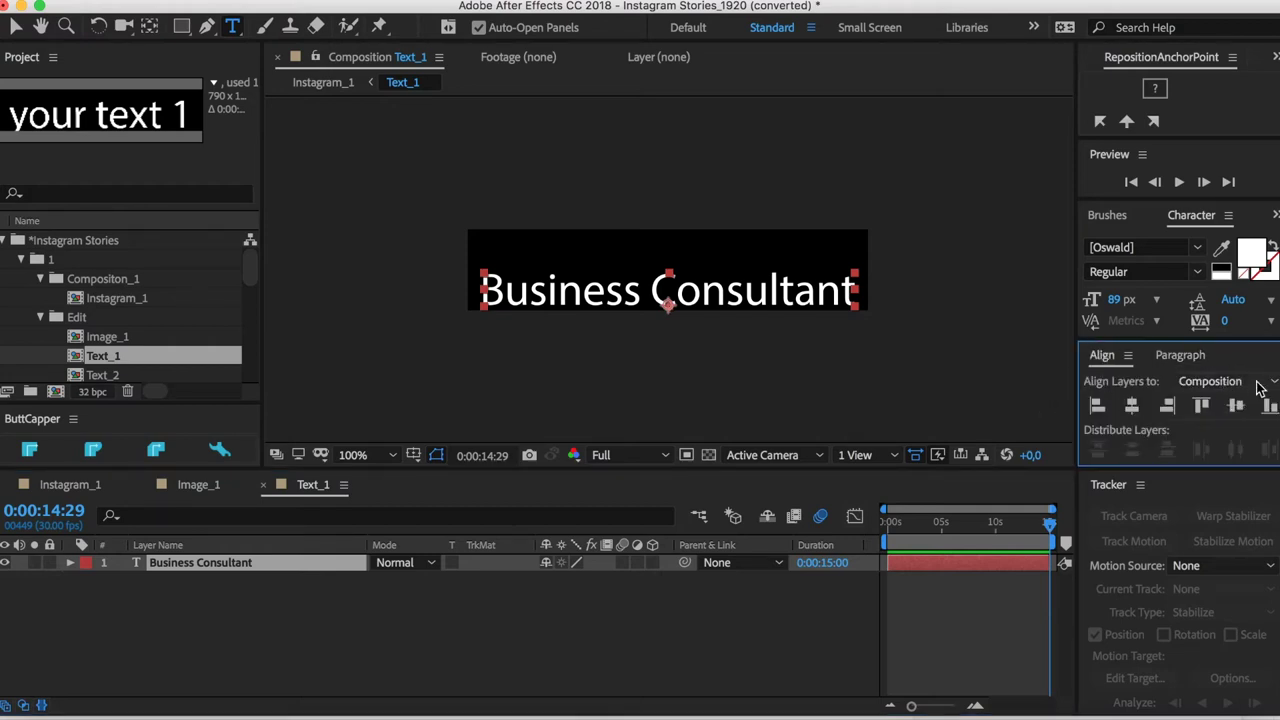
{"action": "left_click", "coordinate": [1236, 405]}
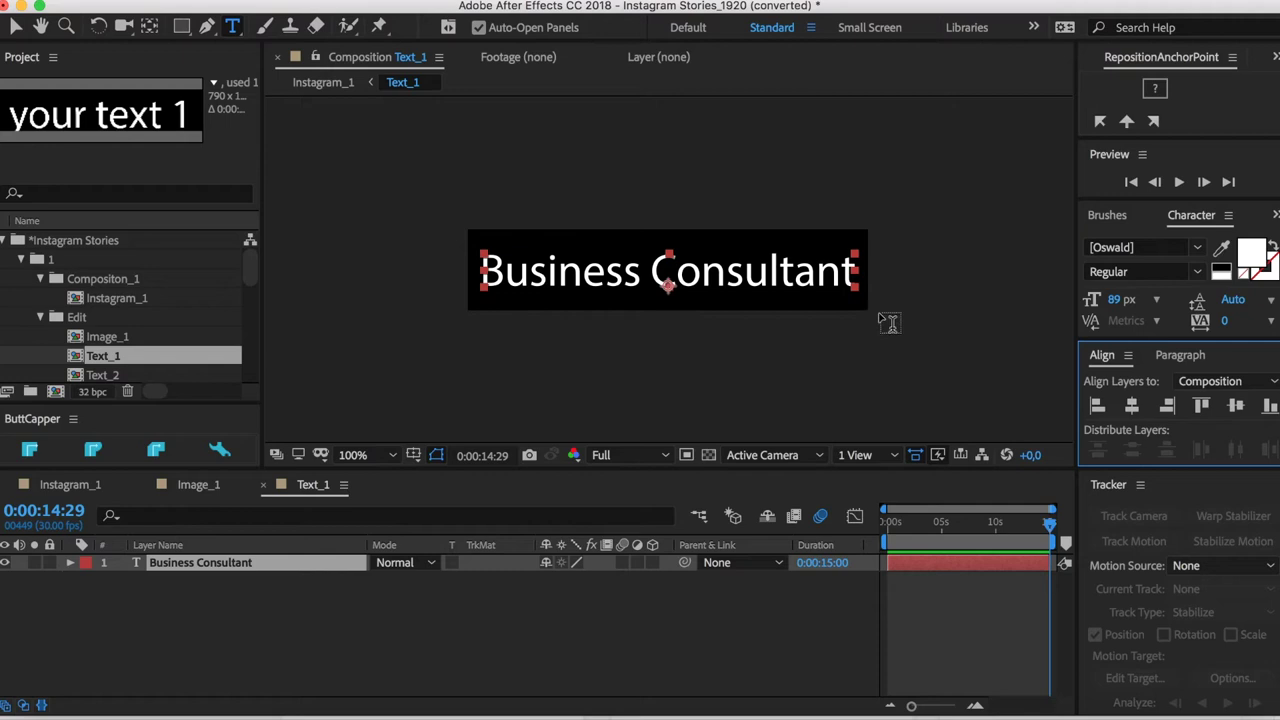
{"action": "left_click", "coordinate": [90, 486]}
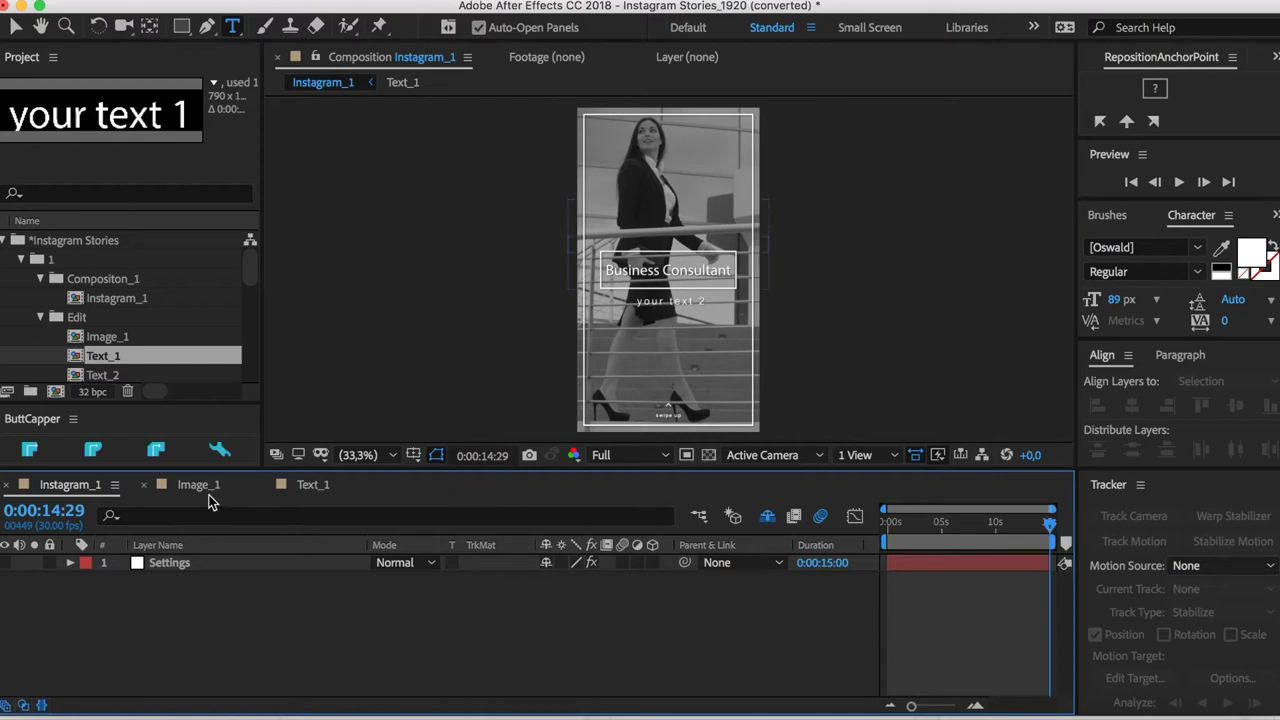
Step: In Text_2, replace 'your text 2' with 'Call now' followed by a phone number
{"action": "double_click", "coordinate": [104, 377]}
{"action": "left_click", "coordinate": [667, 270]}
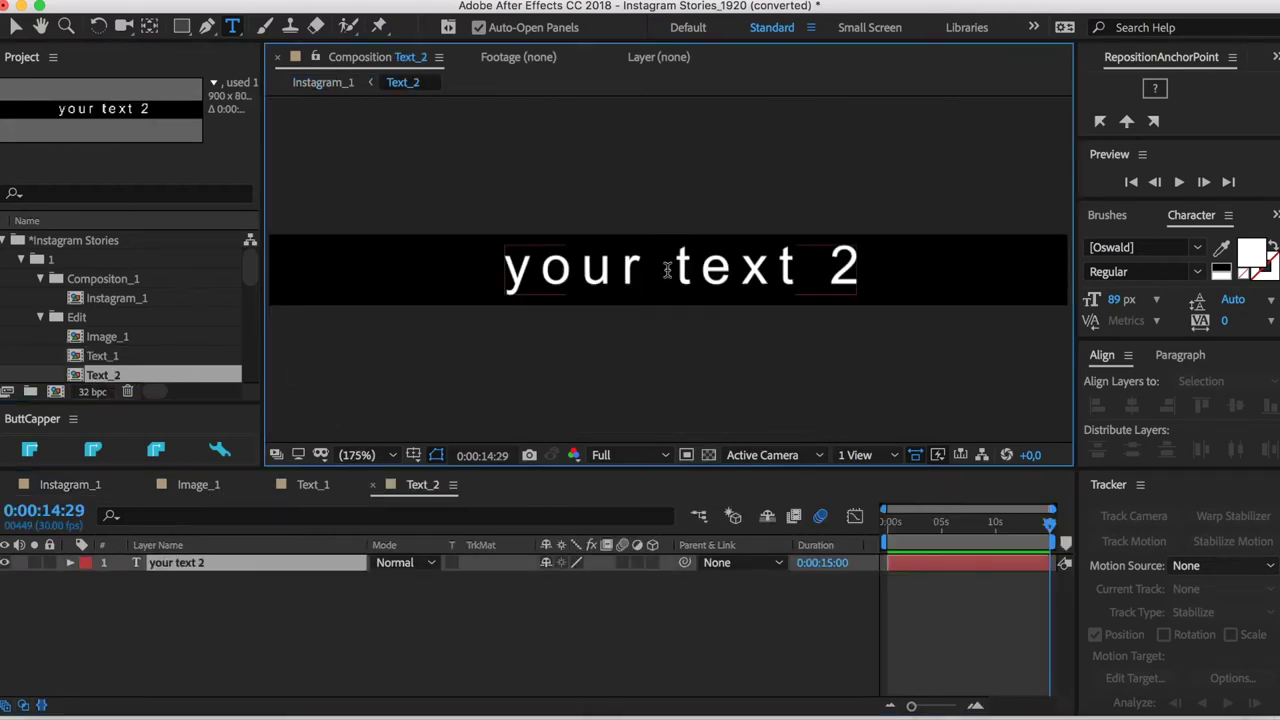
{"action": "double_click", "coordinate": [667, 270]}
{"action": "triple_click", "coordinate": [675, 278]}
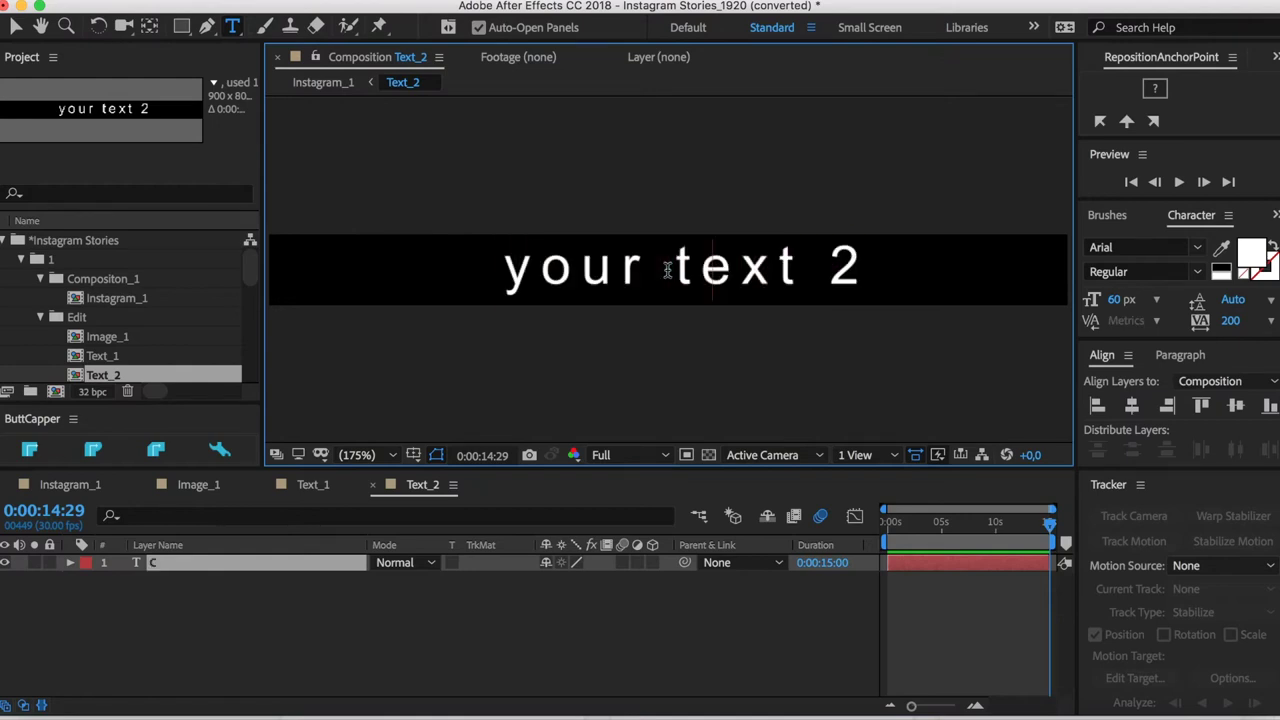
{"action": "type", "text": "Call now"}
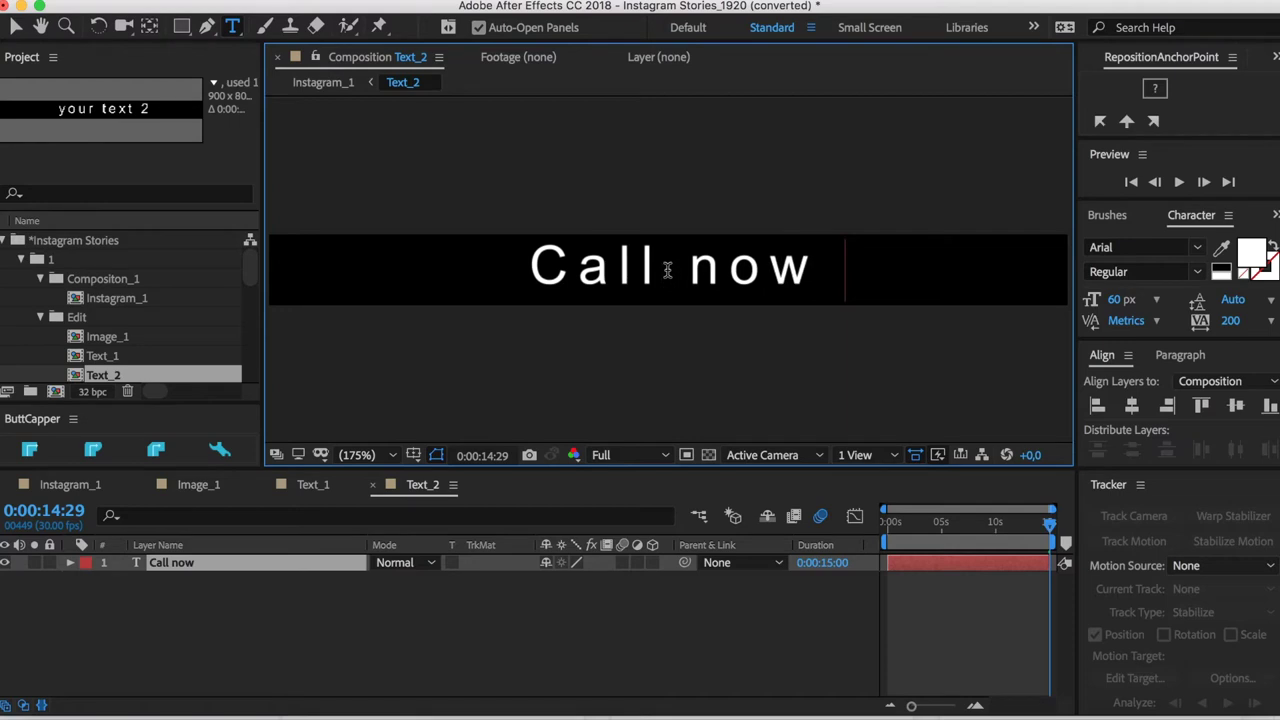
{"action": "type", "text": " 1"}
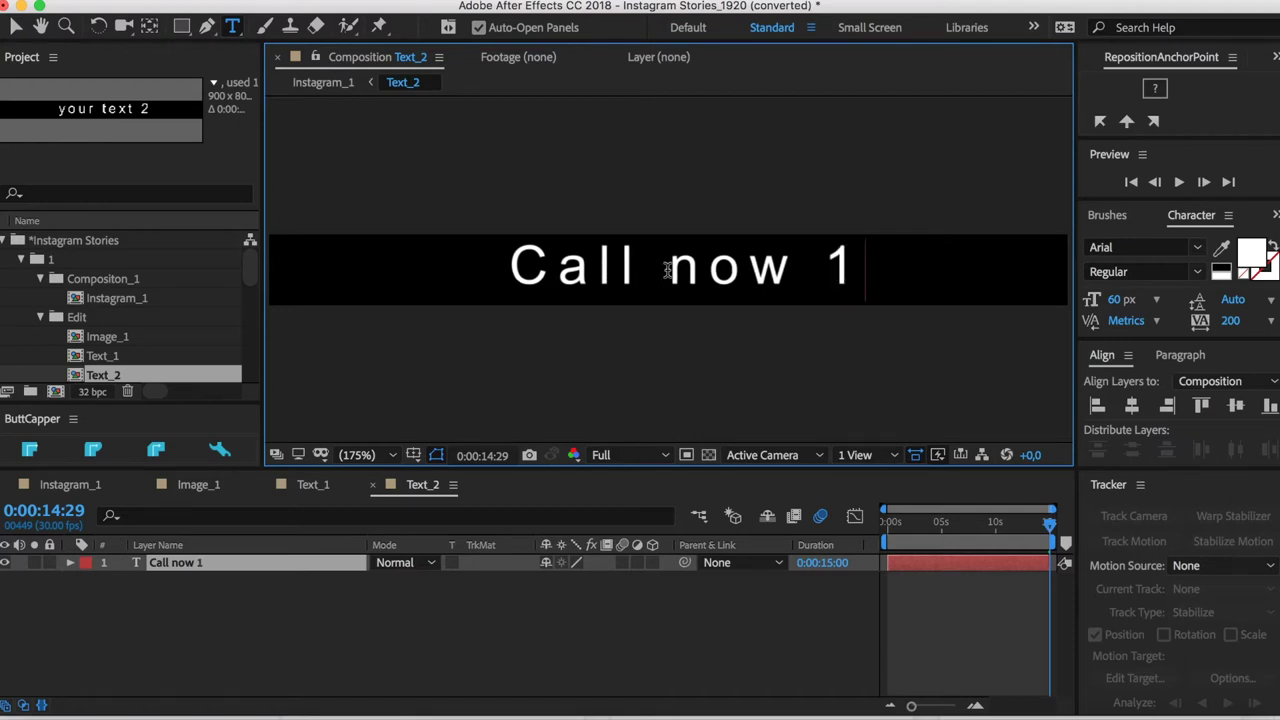
{"action": "type", "text": "6638"}
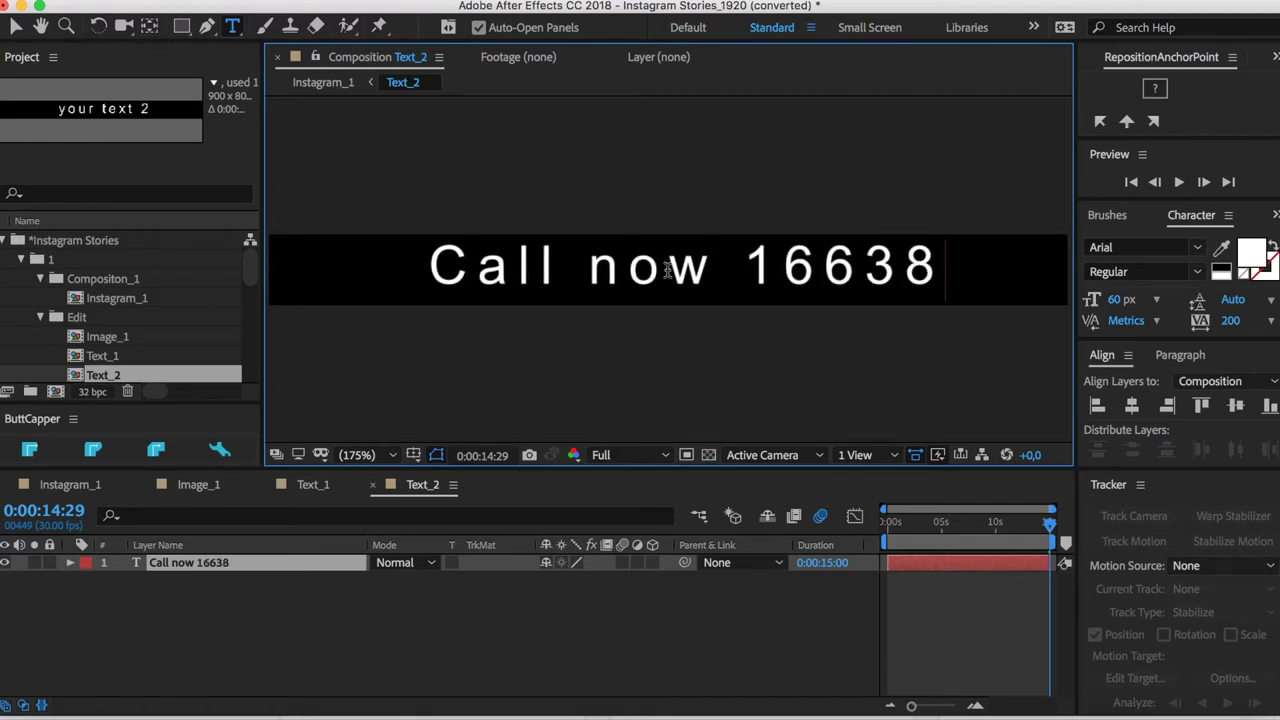
{"action": "type", "text": "777"}
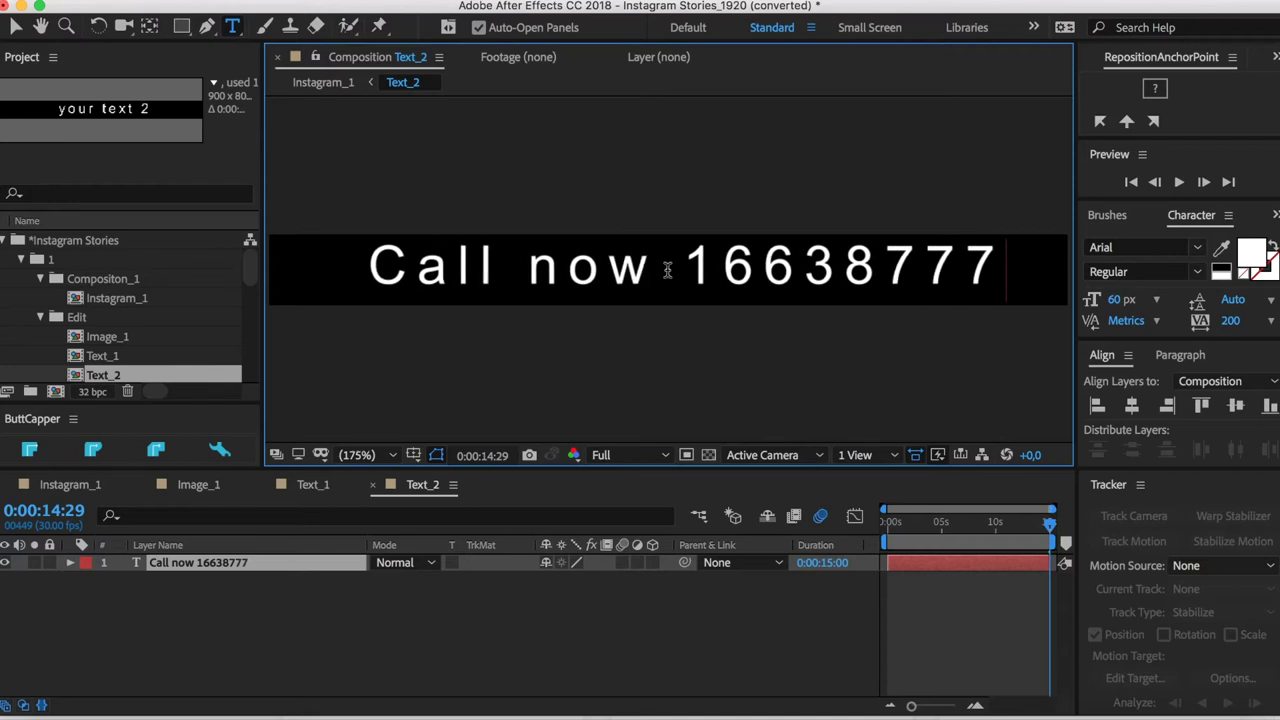
{"action": "left_click", "coordinate": [84, 497]}
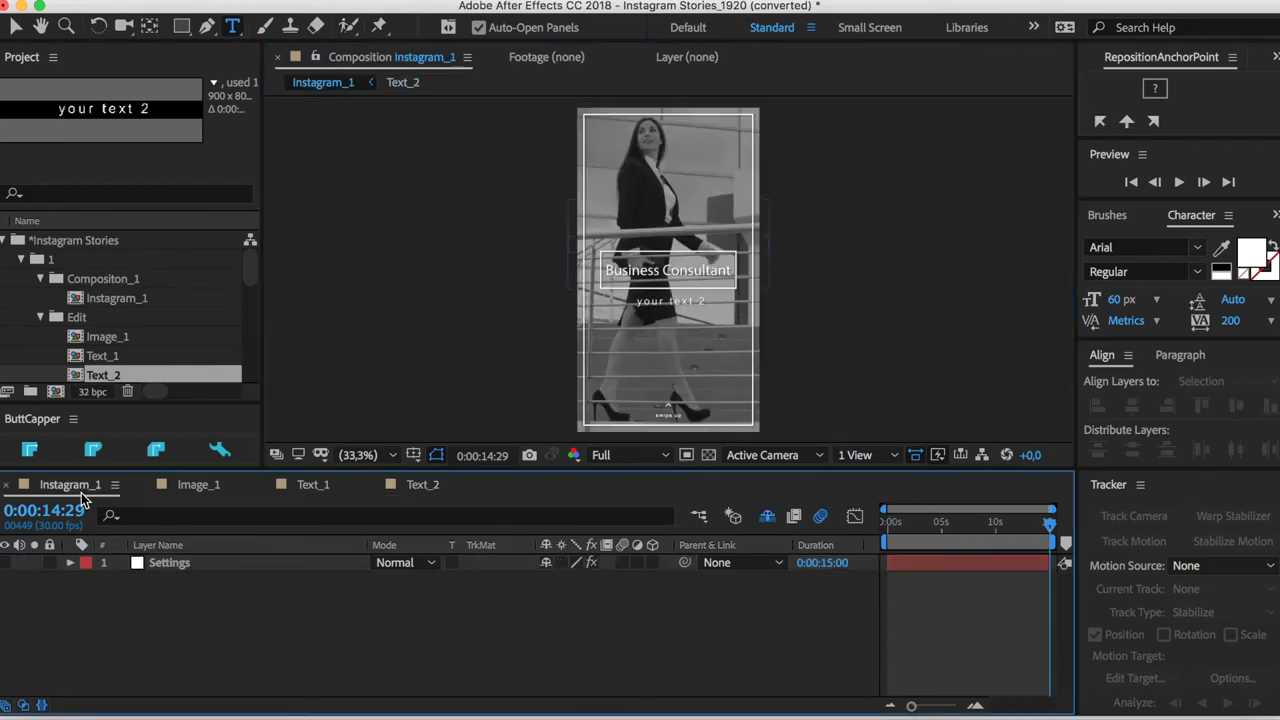
Step: Rewind Instagram_1 to the start, drop the preview resolution to Quarter and play it
{"action": "key", "text": "space"}
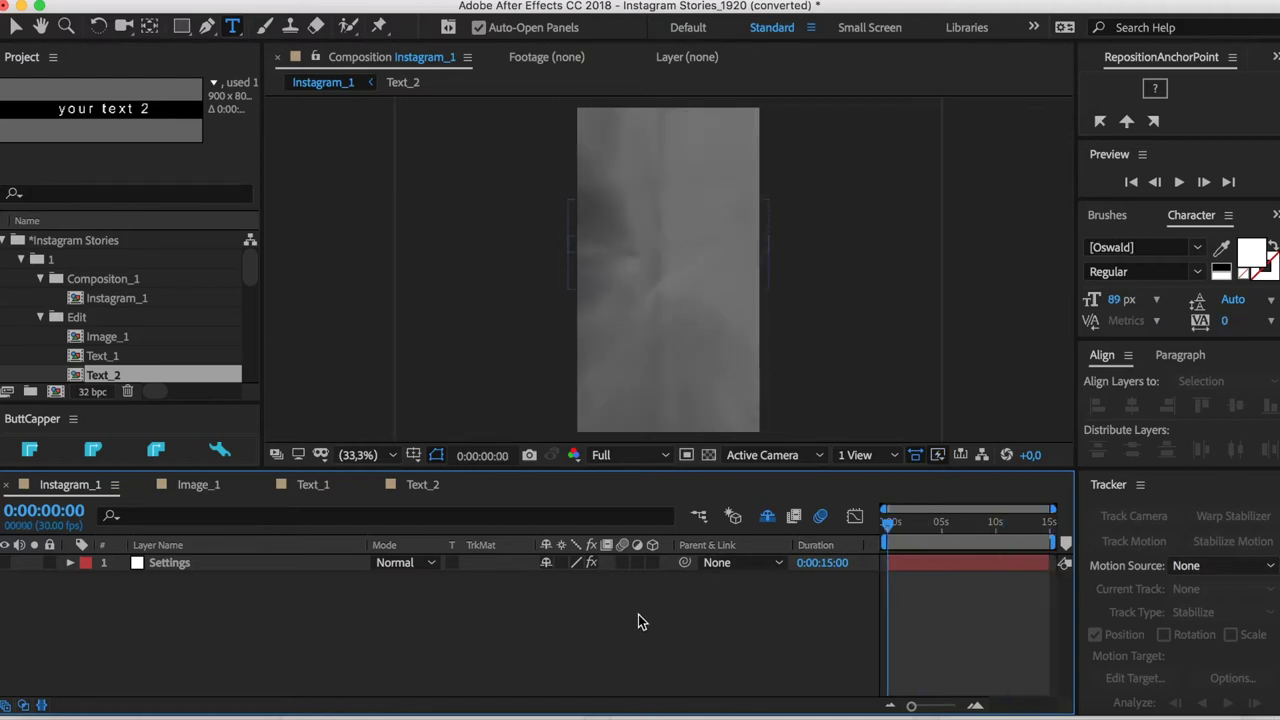
{"action": "left_click", "coordinate": [663, 457]}
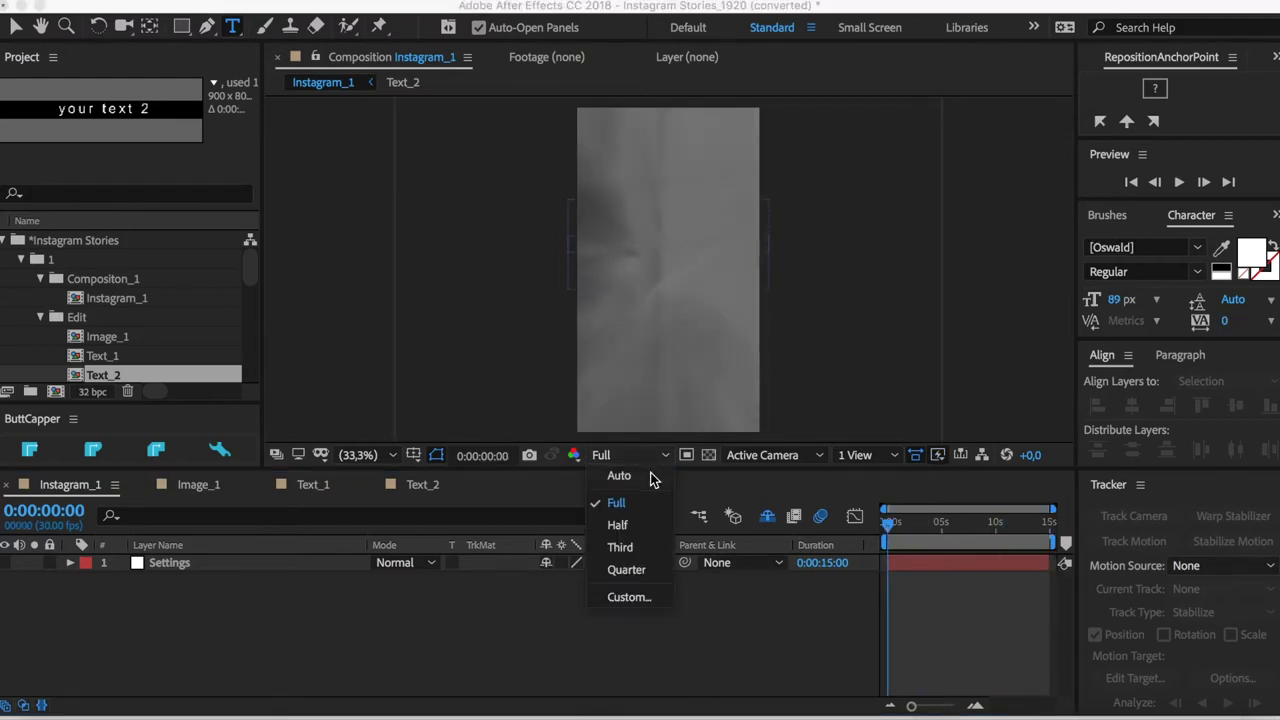
{"action": "left_click", "coordinate": [628, 570]}
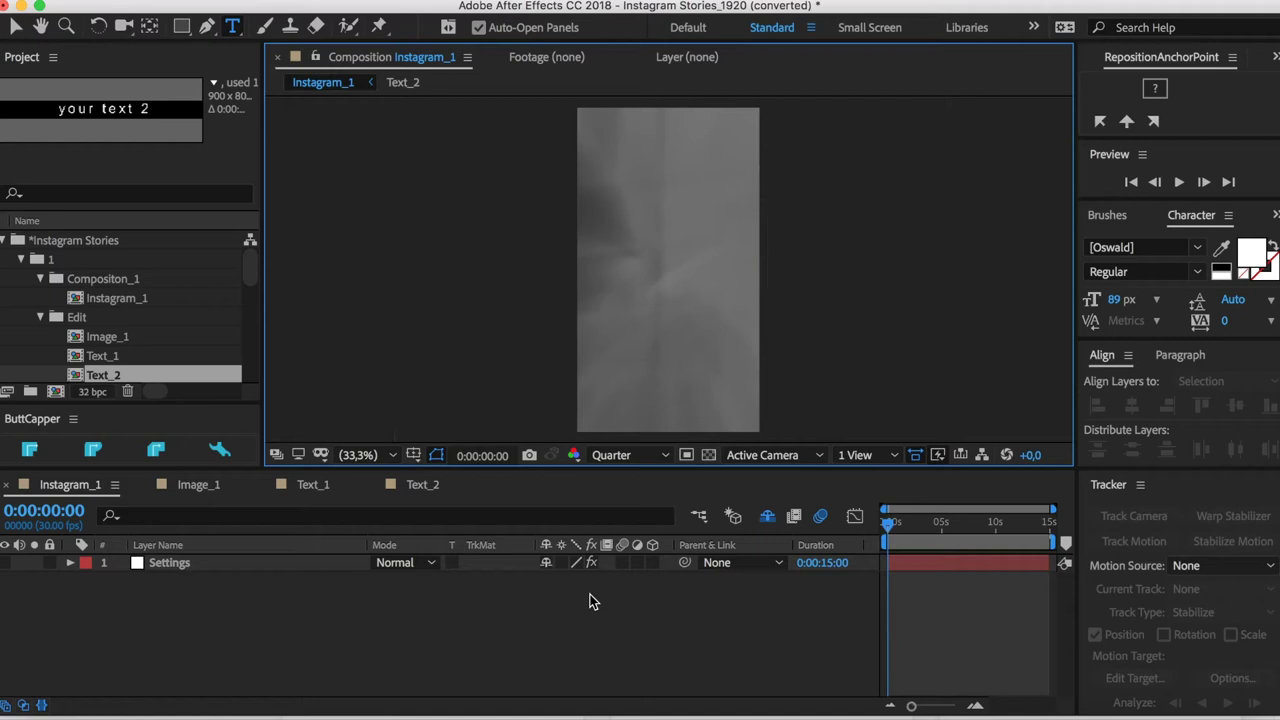
{"action": "key", "text": "space"}
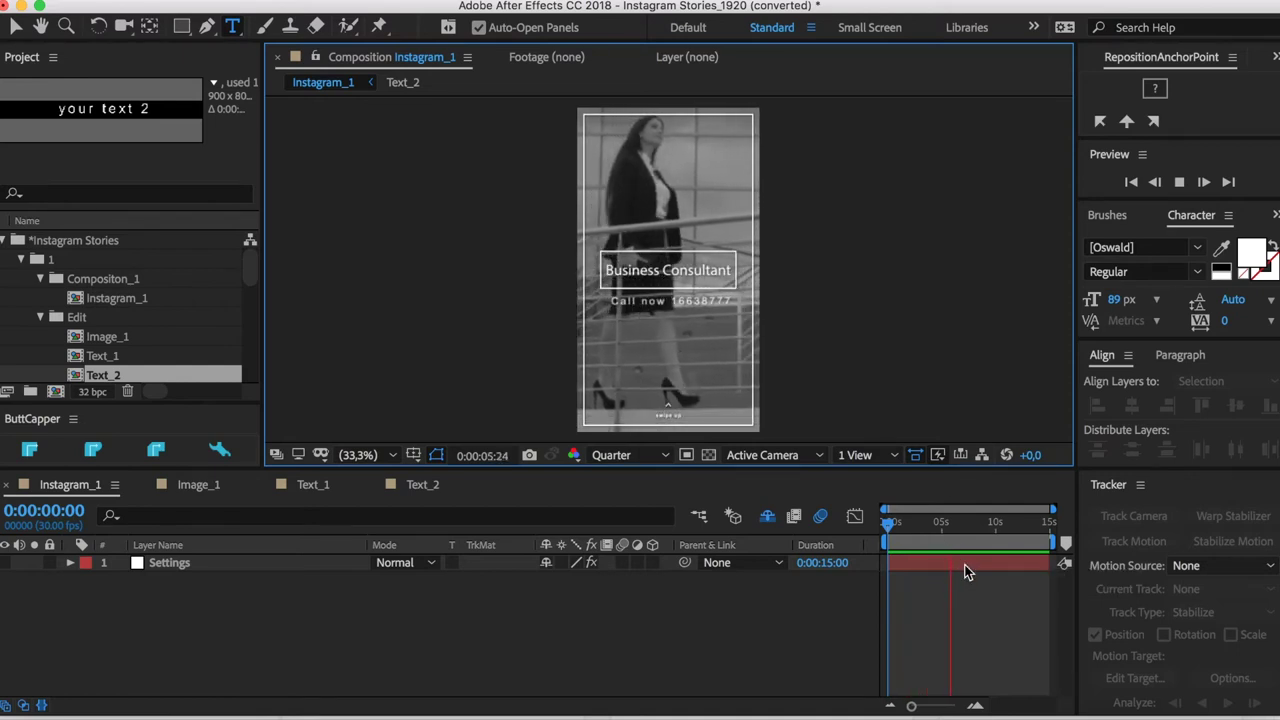
Step: Reveal the Settings layer's Text_1 Color effect and preview the title in red
{"action": "left_click", "coordinate": [72, 563]}
{"action": "left_click", "coordinate": [89, 581]}
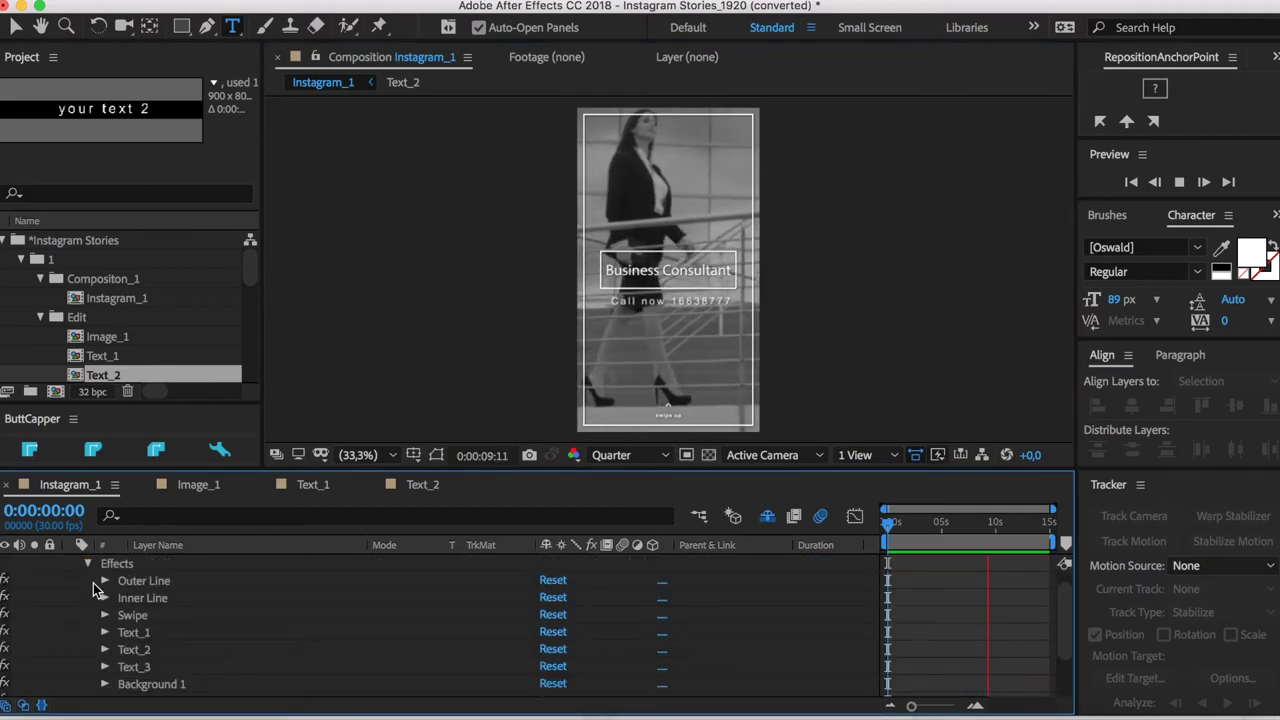
{"action": "left_click", "coordinate": [105, 633]}
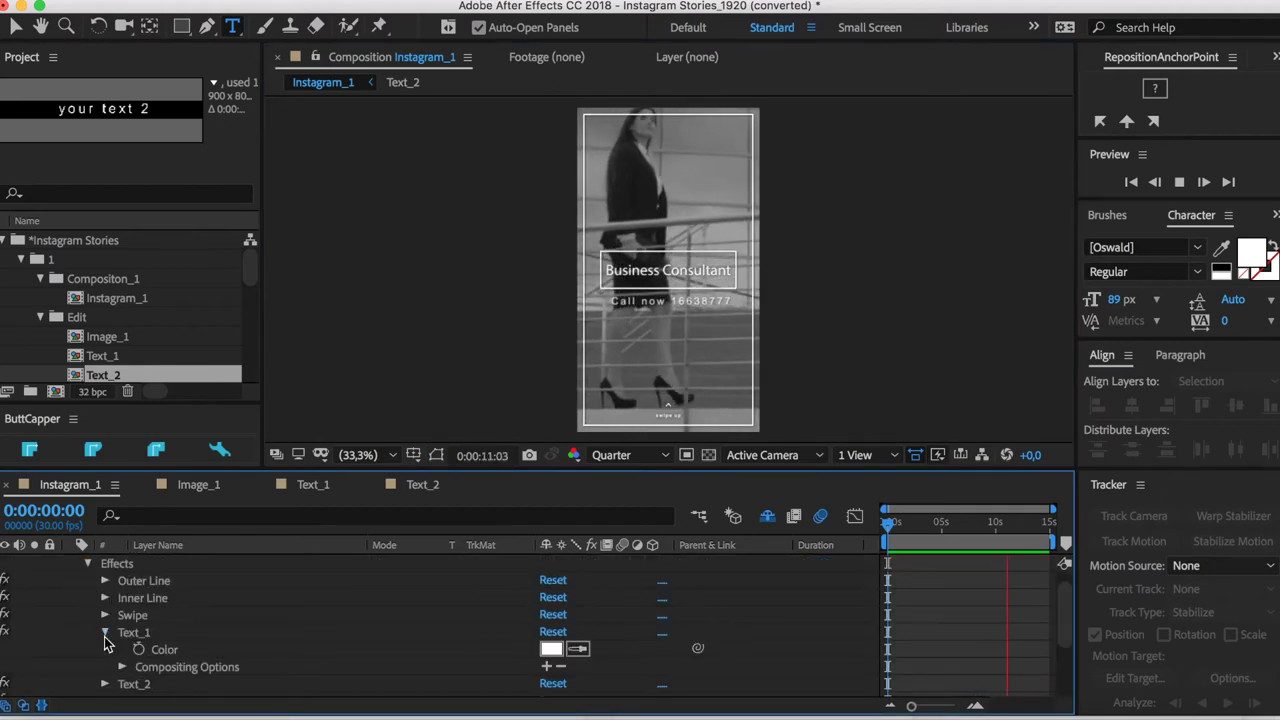
{"action": "left_click", "coordinate": [551, 649]}
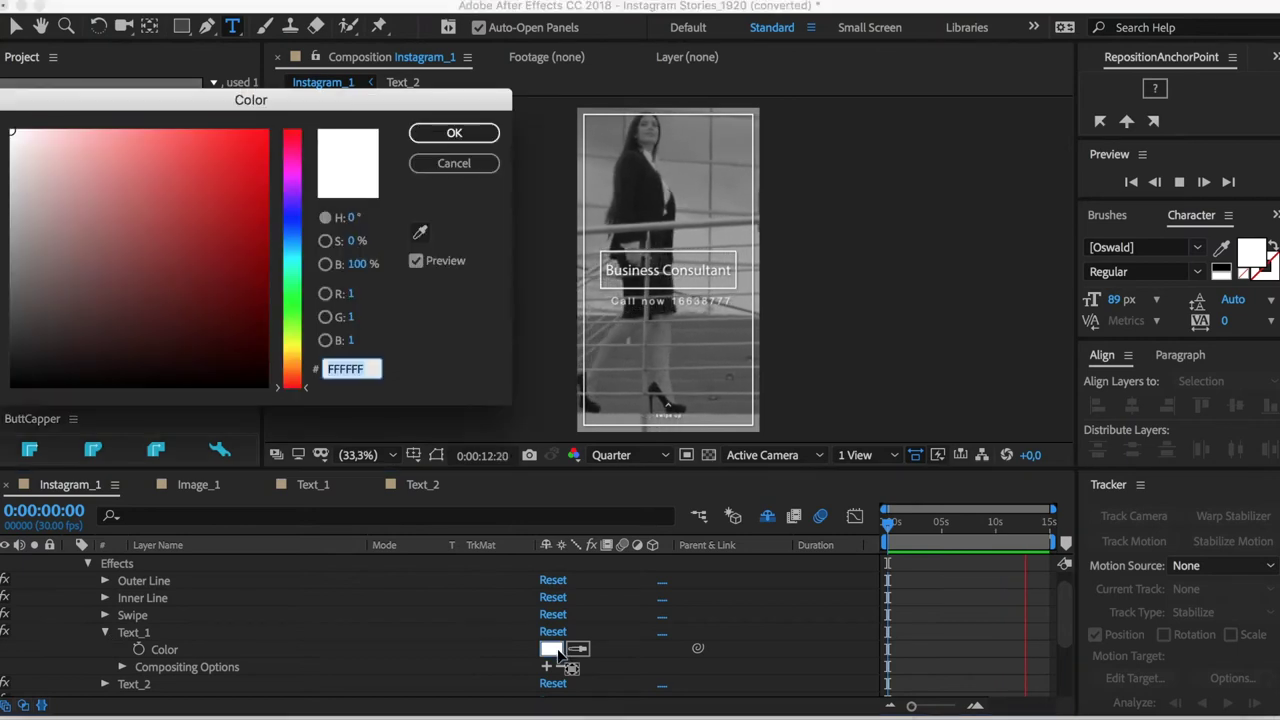
{"action": "left_click_drag", "start_coordinate": [194, 283], "coordinate": [241, 131]}
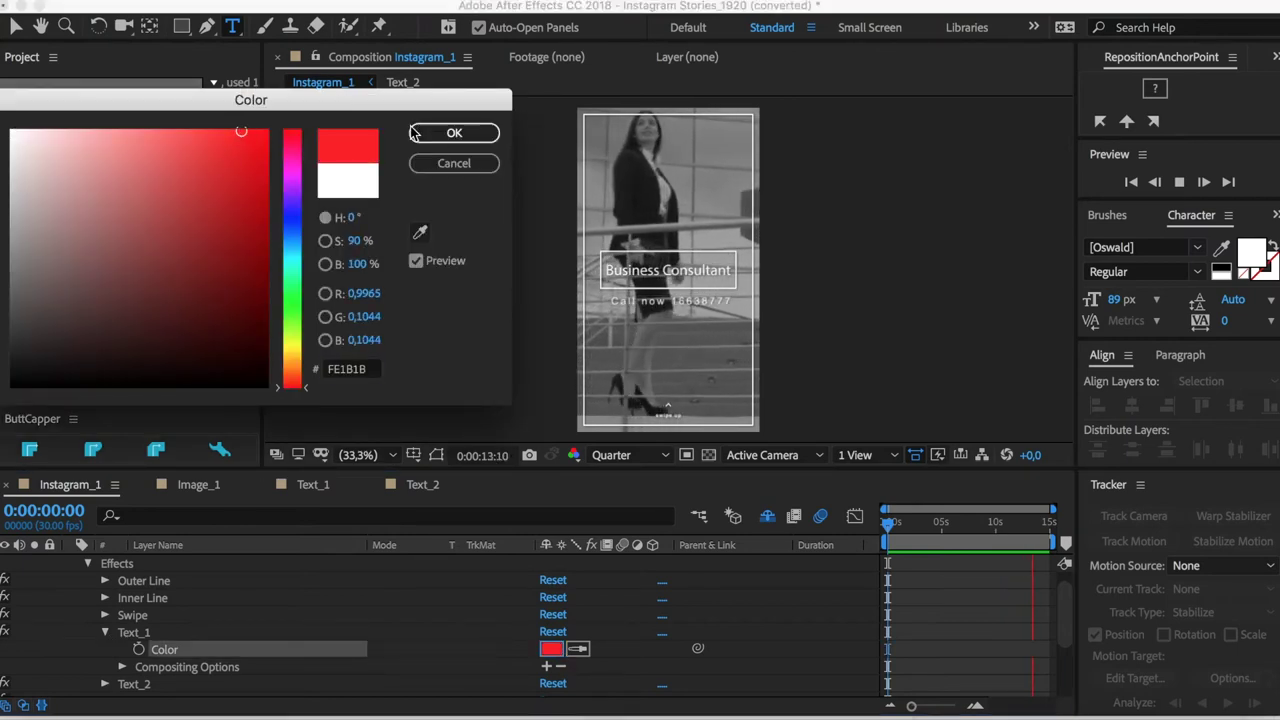
{"action": "left_click", "coordinate": [479, 132]}
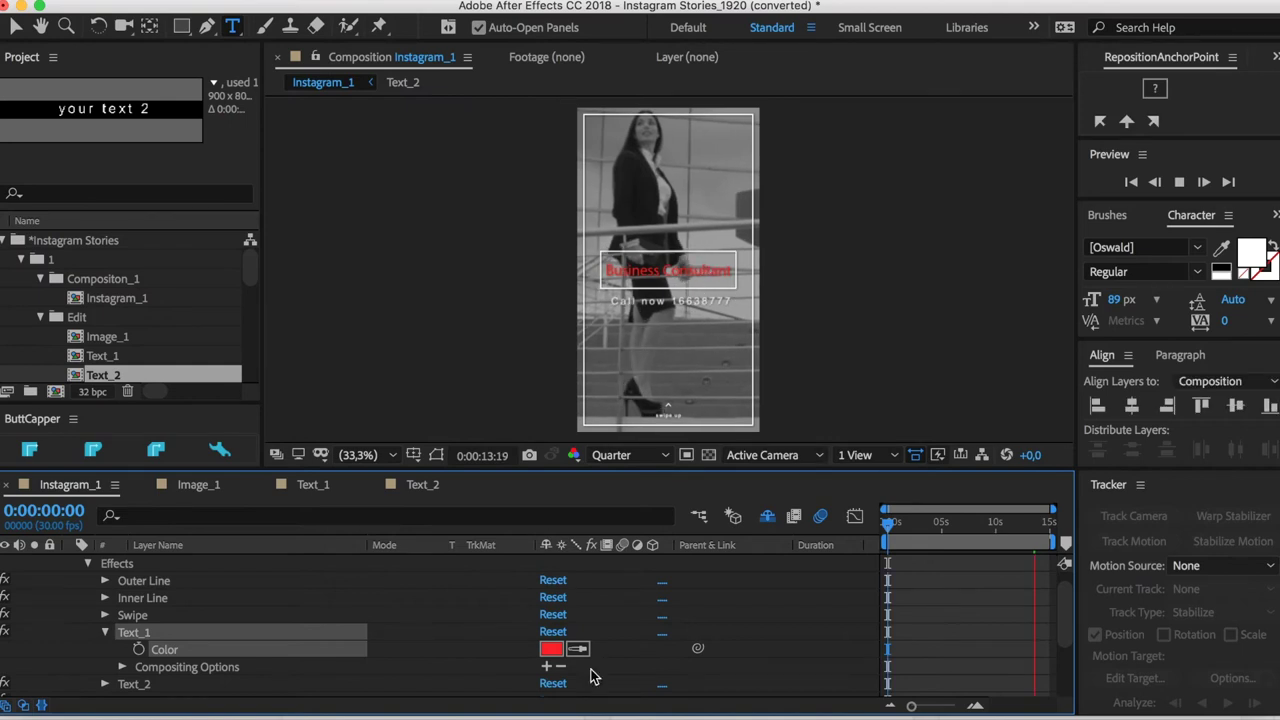
Step: Try yellow, green and blue on the title, then set it back to white FFFFFF and replay
{"action": "left_click", "coordinate": [551, 649]}
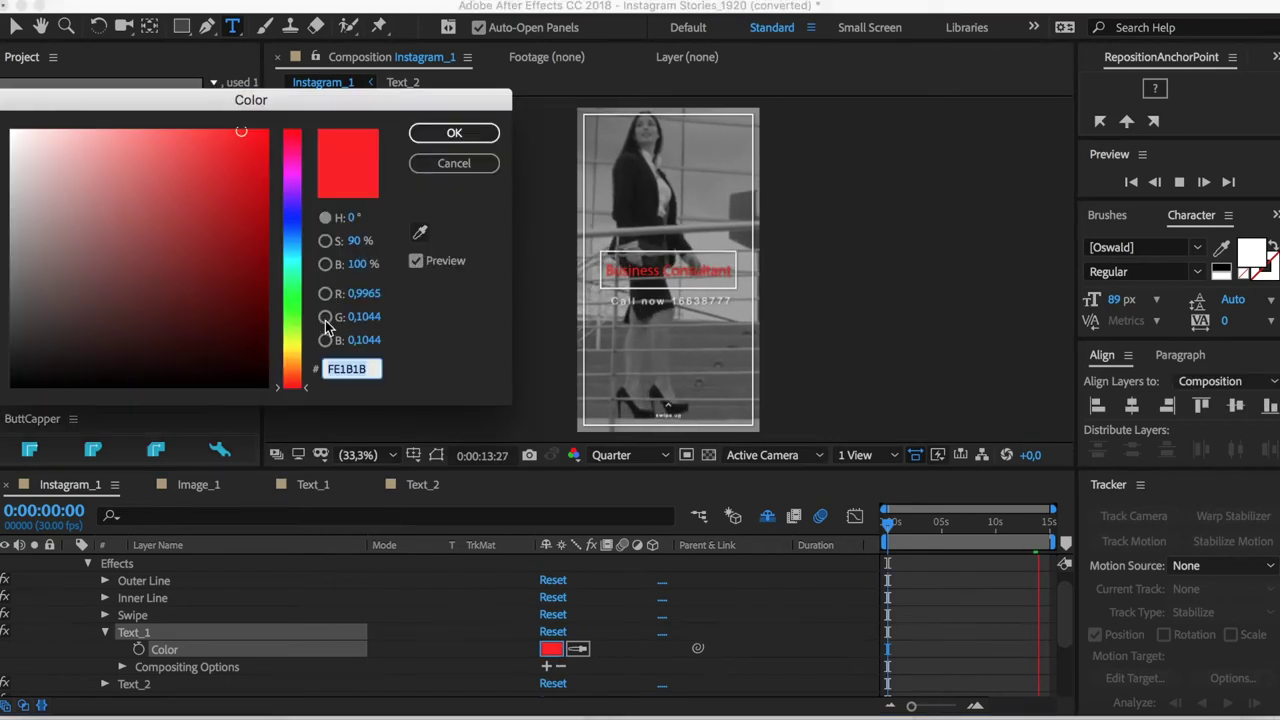
{"action": "left_click", "coordinate": [291, 340]}
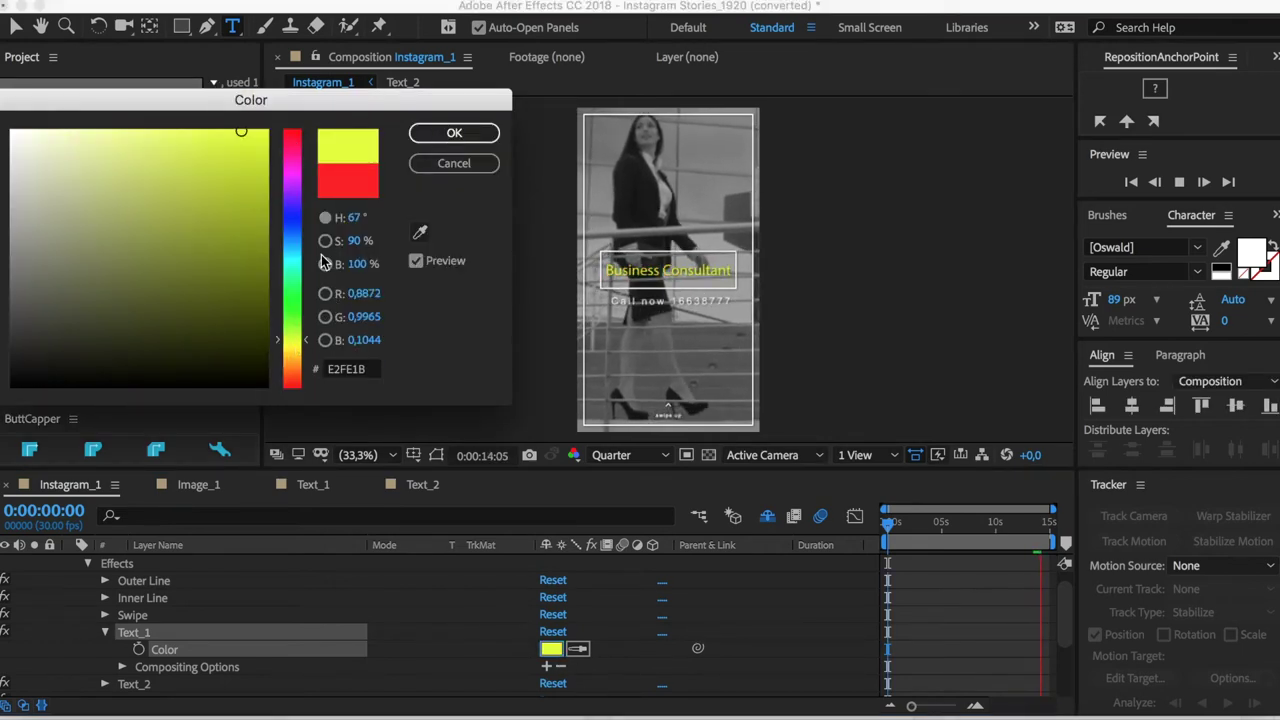
{"action": "left_click", "coordinate": [297, 305]}
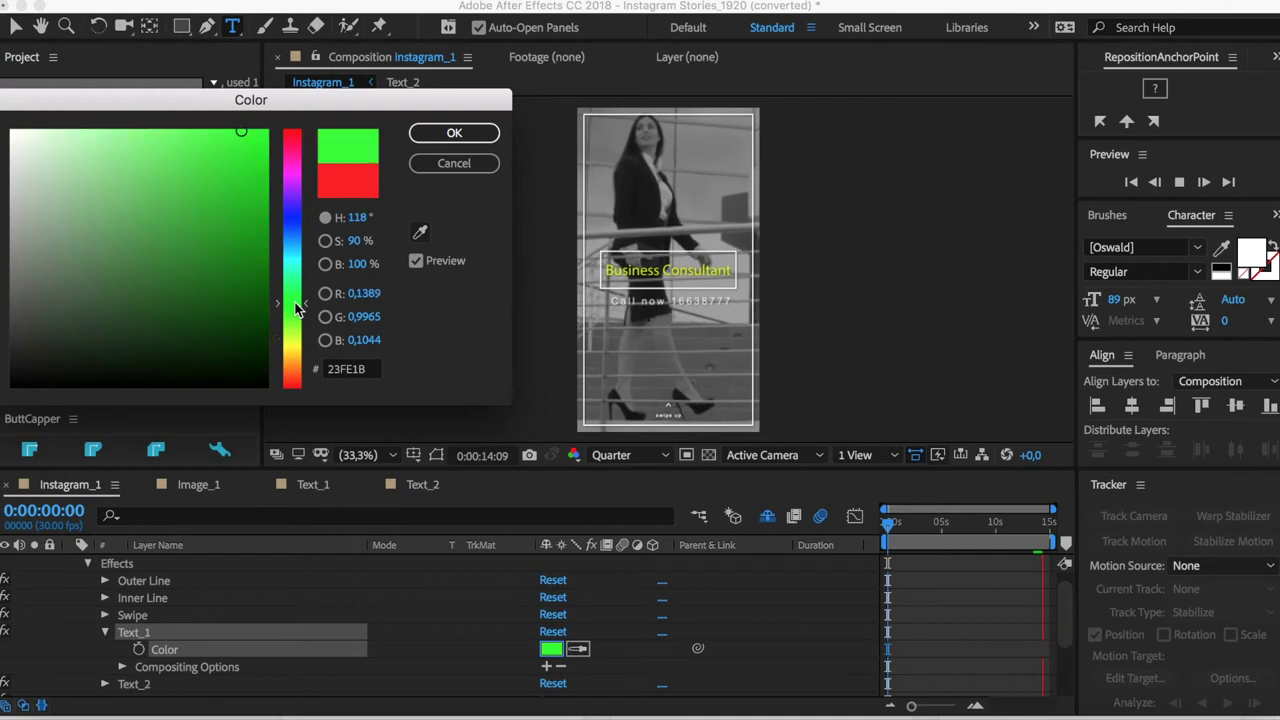
{"action": "left_click", "coordinate": [298, 216]}
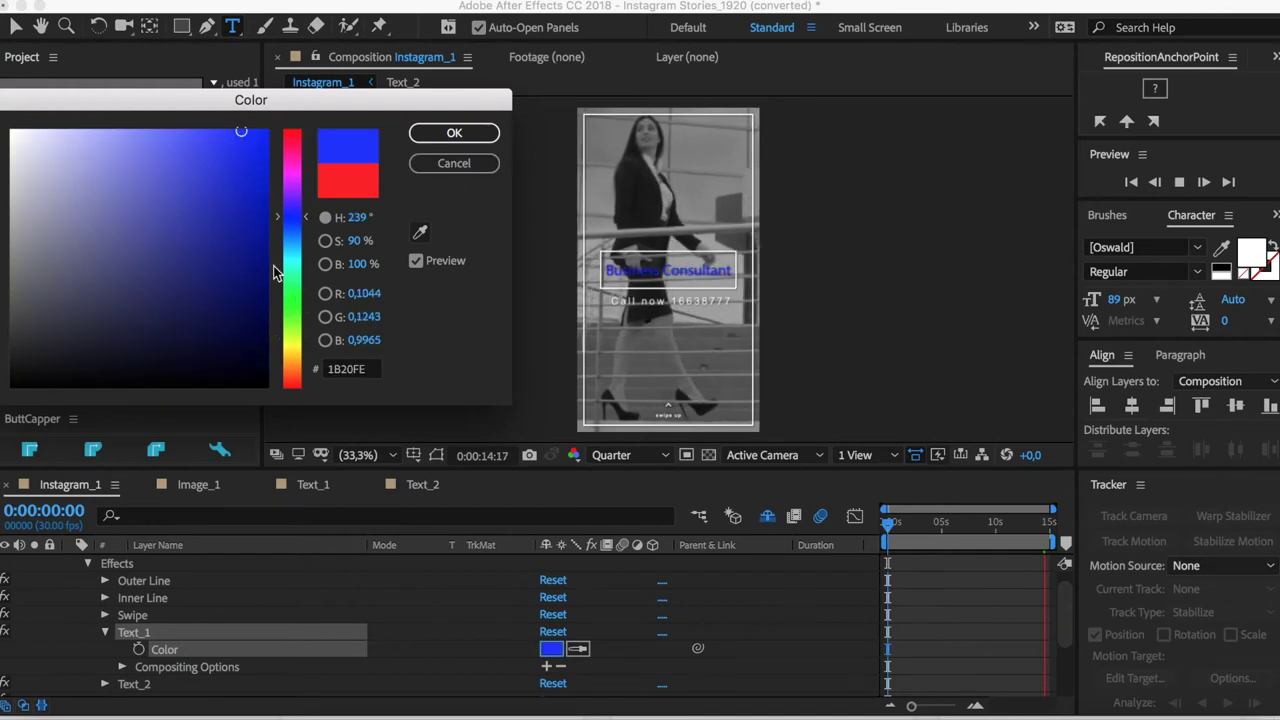
{"action": "mouse_move", "coordinate": [300, 285]}
{"action": "left_mouse_down"}
{"action": "mouse_move", "coordinate": [294, 391]}
{"action": "mouse_move", "coordinate": [294, 128]}
{"action": "left_mouse_up"}
{"action": "mouse_move", "coordinate": [126, 166]}
{"action": "left_mouse_down"}
{"action": "mouse_move", "coordinate": [60, 133]}
{"action": "mouse_move", "coordinate": [12, 130]}
{"action": "left_mouse_up"}
{"action": "left_click", "coordinate": [454, 132]}
{"action": "key", "text": "space"}
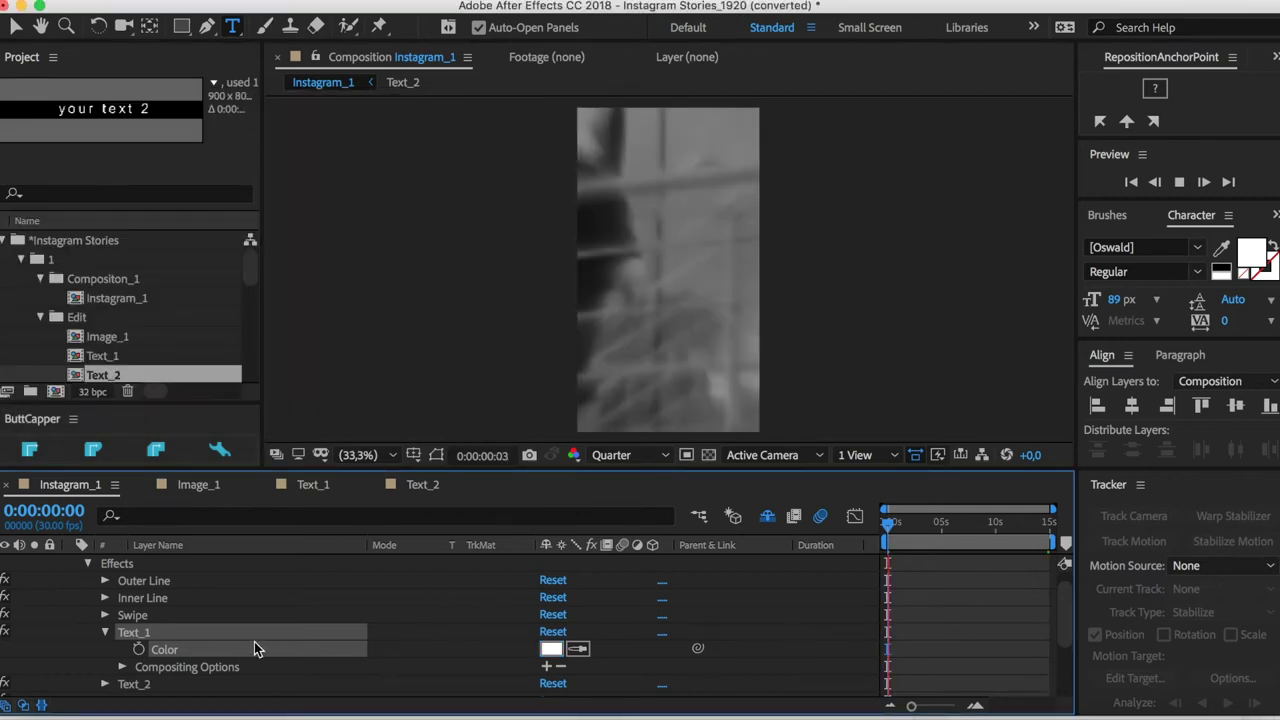
{"action": "scroll", "coordinate": [100, 665], "scroll_direction": "down", "scroll_amount": 1}
Step: Set the Text_2 colour to bright yellow FDEB00 so the Call now line turns yellow
{"action": "left_click", "coordinate": [104, 667]}
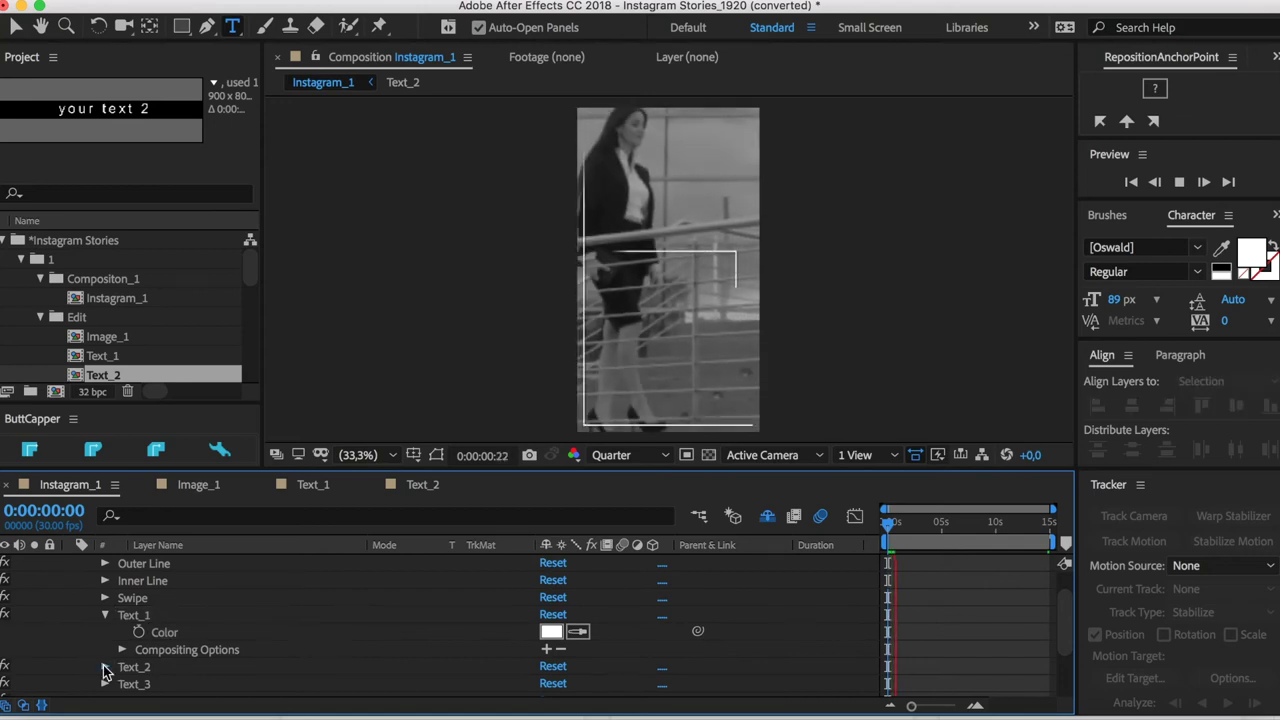
{"action": "left_click", "coordinate": [552, 670]}
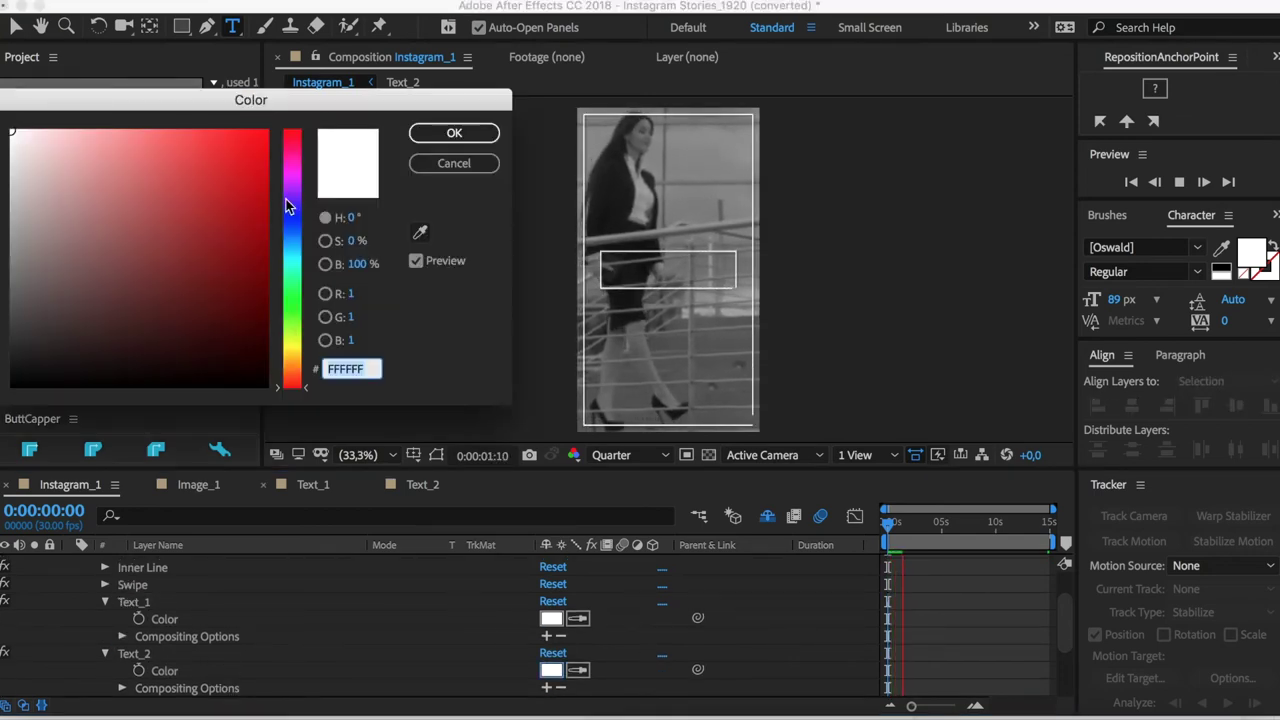
{"action": "left_click_drag", "start_coordinate": [293, 290], "coordinate": [295, 348]}
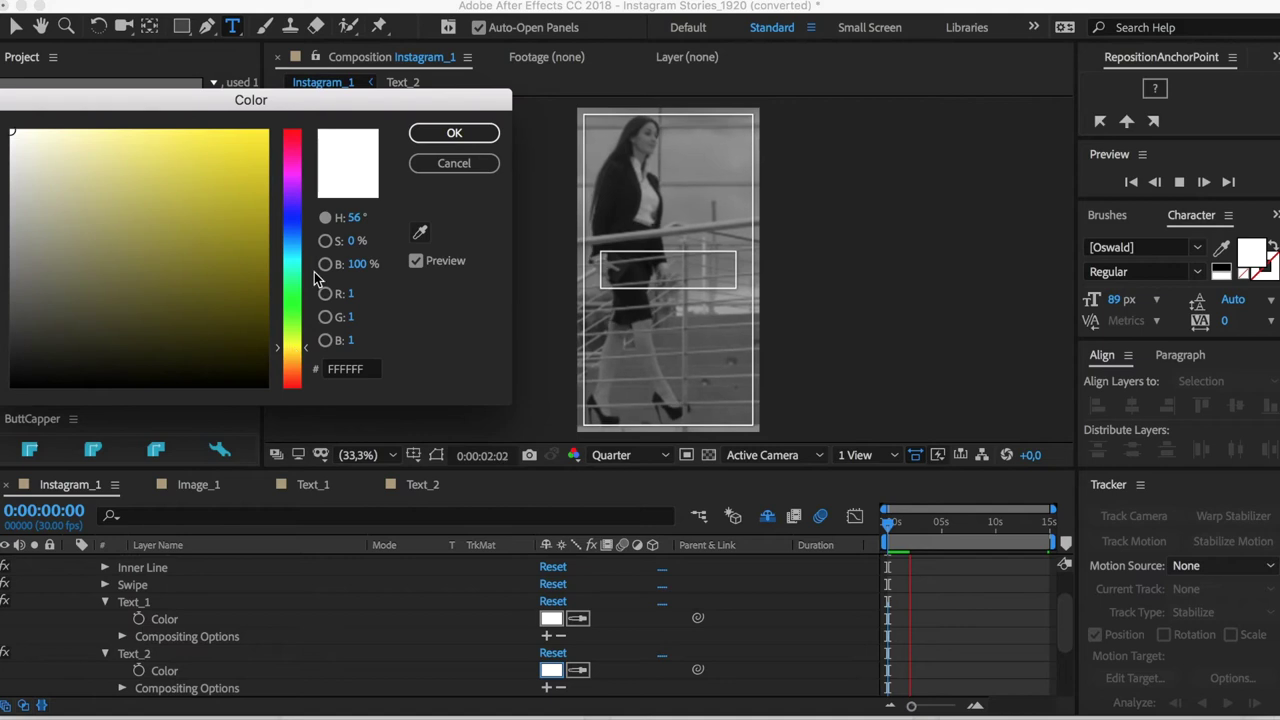
{"action": "left_click_drag", "start_coordinate": [248, 130], "coordinate": [292, 137]}
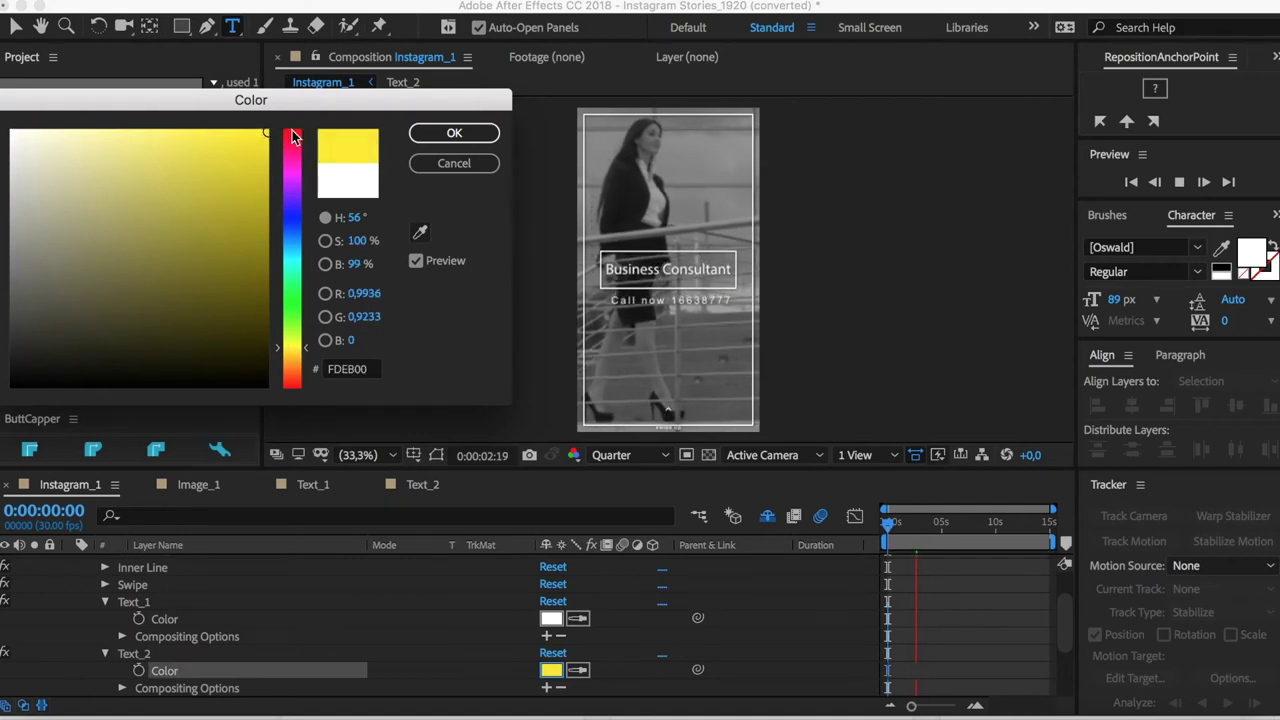
{"action": "left_click", "coordinate": [454, 132]}
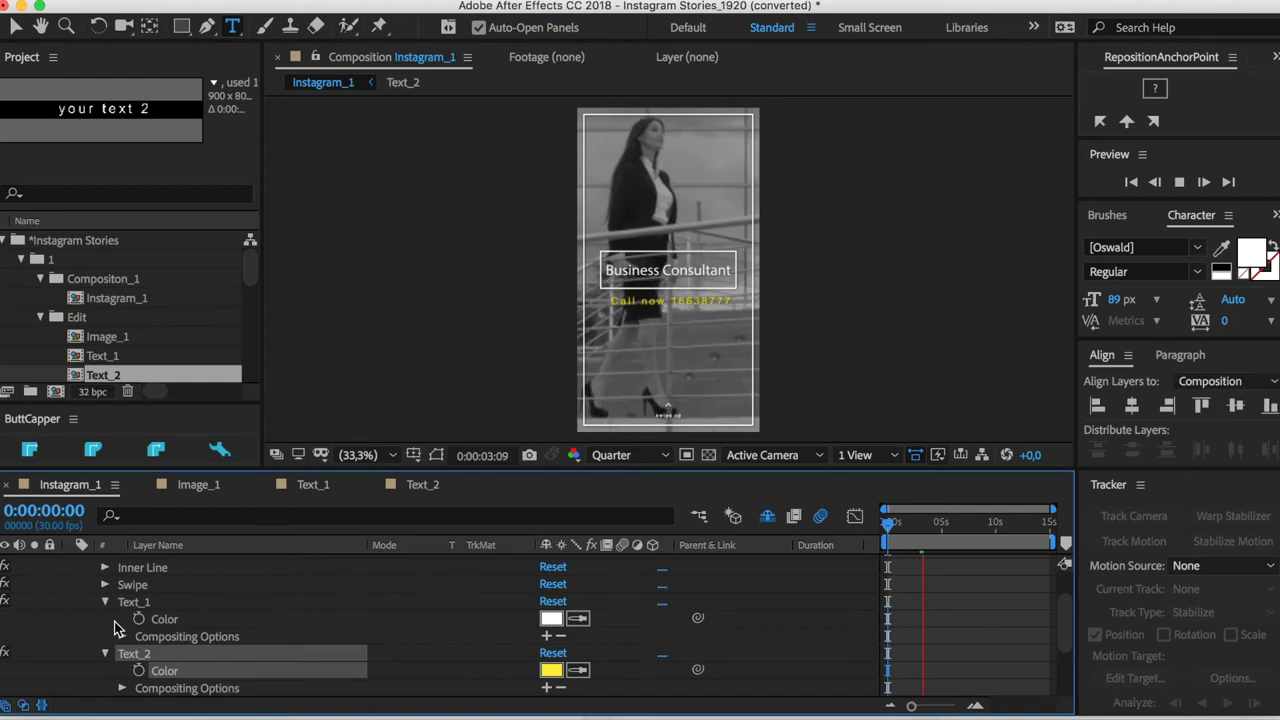
{"action": "left_click", "coordinate": [105, 602]}
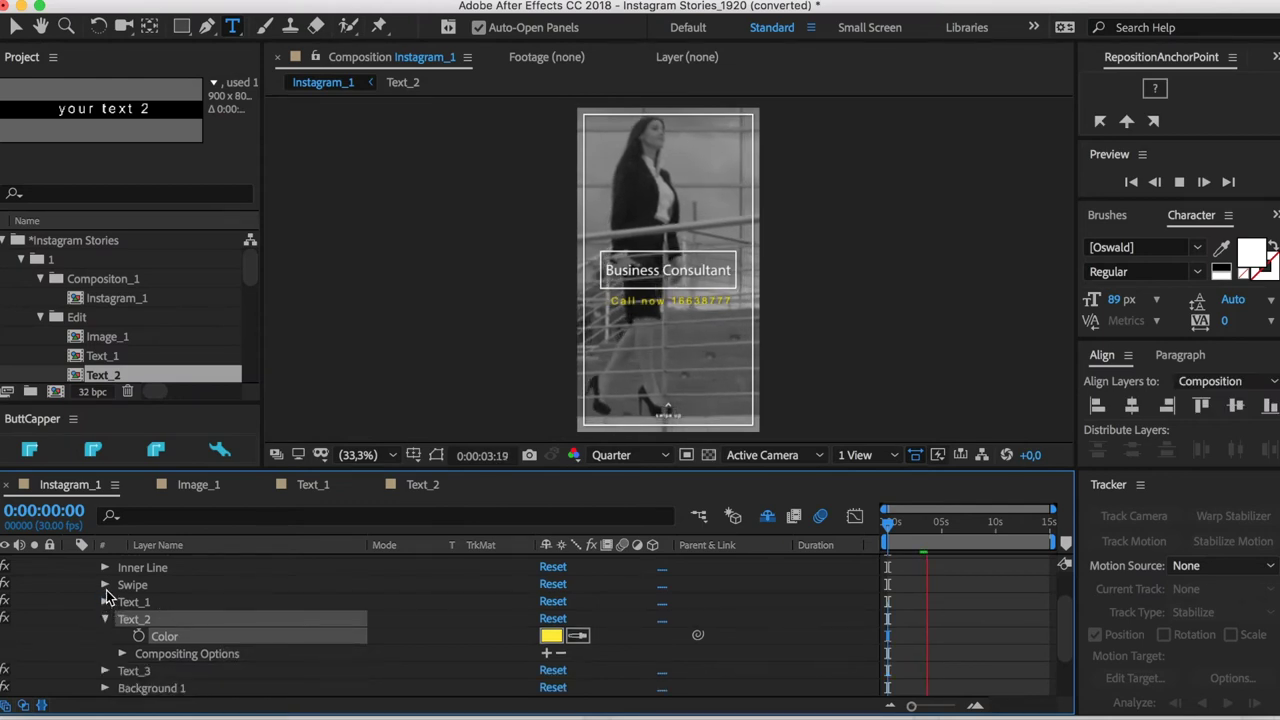
{"action": "left_click", "coordinate": [105, 585]}
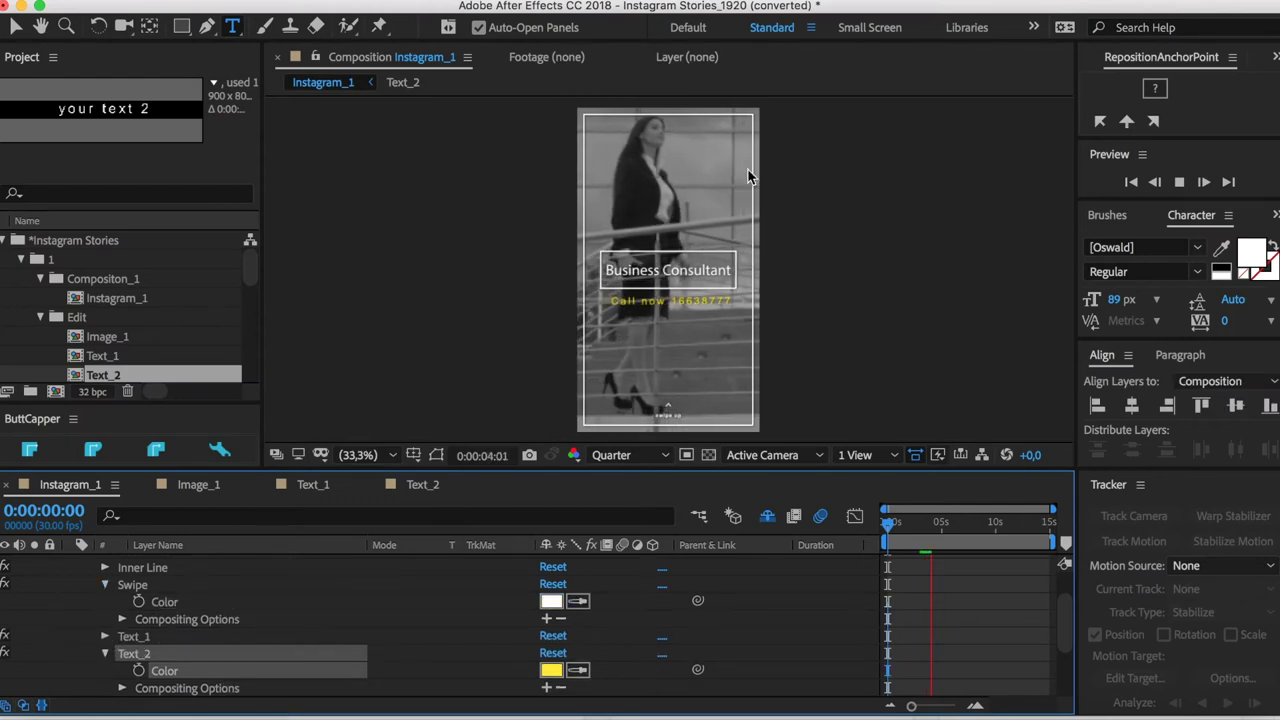
{"action": "left_click", "coordinate": [105, 585]}
{"action": "scroll", "coordinate": [120, 585], "scroll_direction": "up", "scroll_amount": 3}
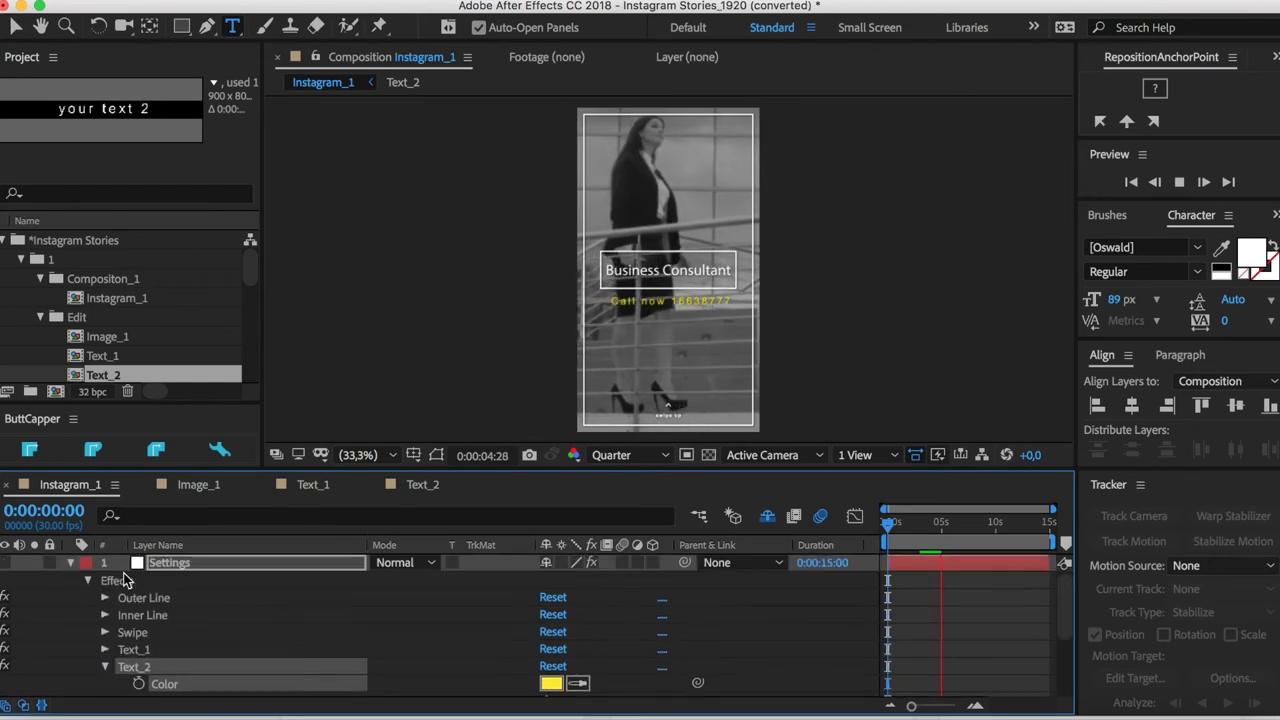
{"action": "scroll", "coordinate": [120, 600], "scroll_direction": "down", "scroll_amount": 4}
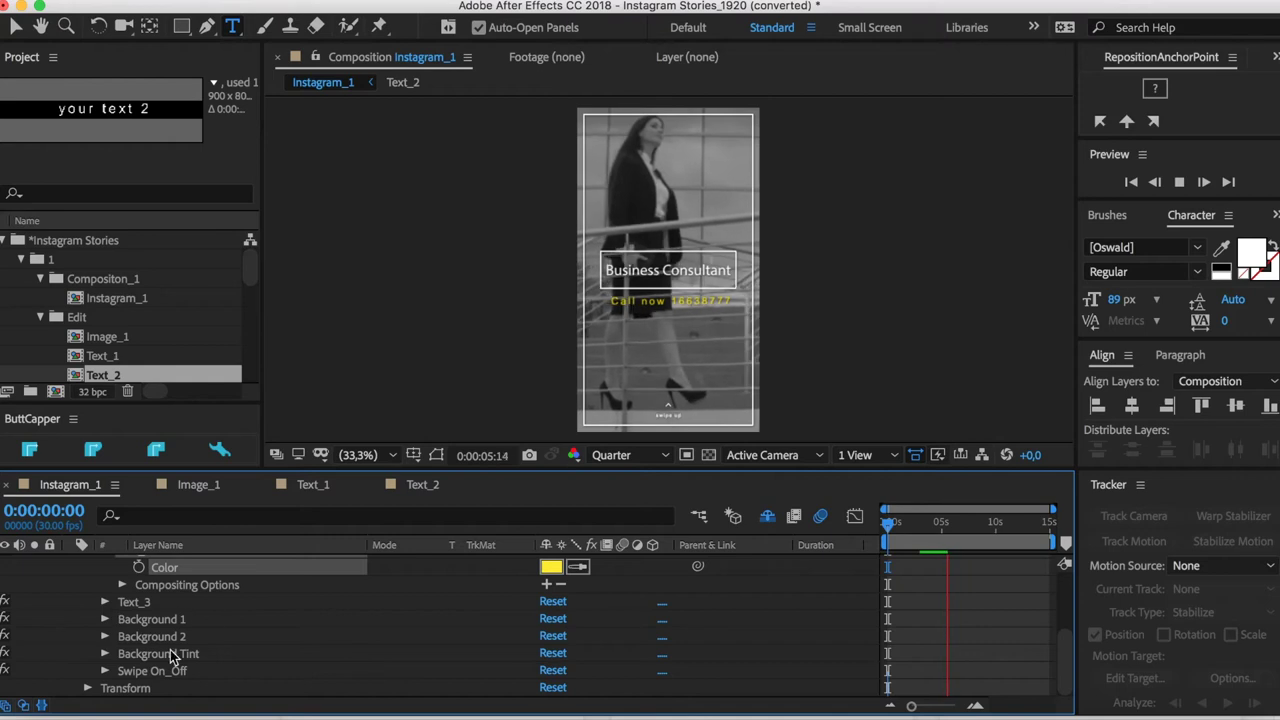
{"action": "left_click", "coordinate": [105, 670]}
{"action": "scroll", "coordinate": [180, 670], "scroll_direction": "down", "scroll_amount": 1}
{"action": "scroll", "coordinate": [212, 673], "scroll_direction": "down", "scroll_amount": 1}
{"action": "key", "text": "comma"}
{"action": "key", "text": "period"}
{"action": "key", "text": "period"}
{"action": "key", "text": "period"}
{"action": "key", "text": "period"}
{"action": "key", "text": "period"}
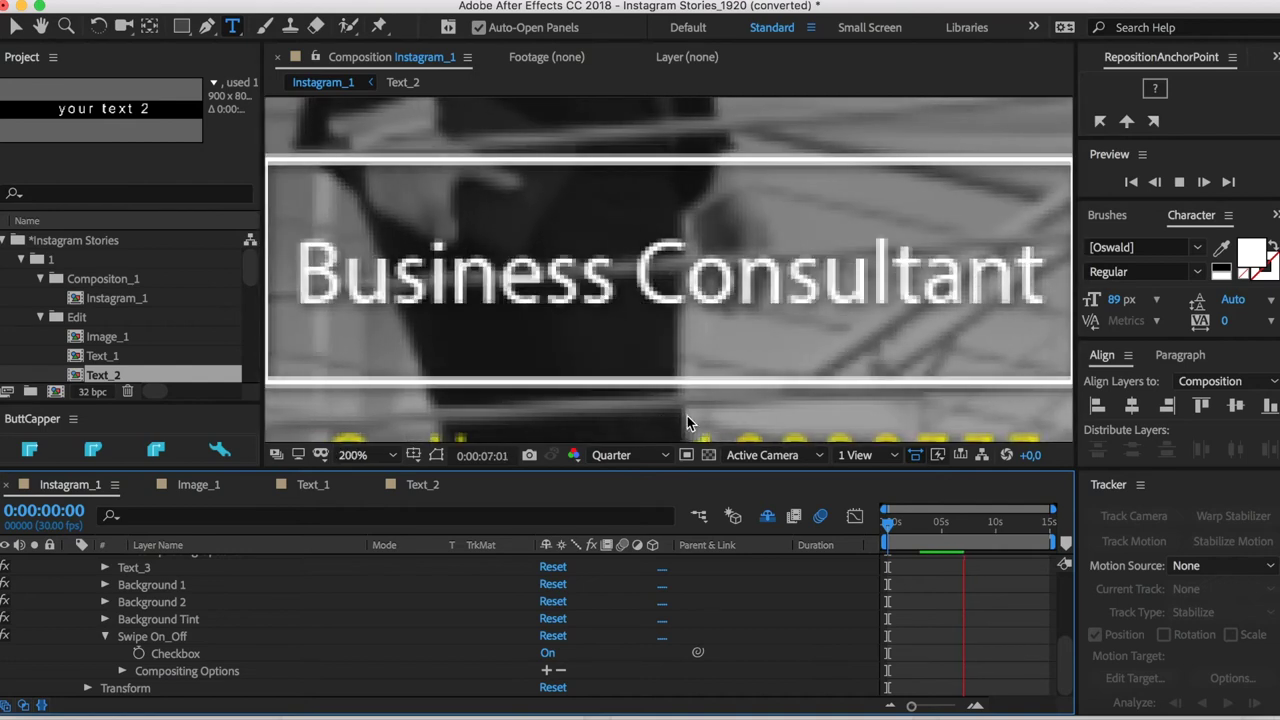
{"action": "key", "text": "h"}
{"action": "left_click_drag", "start_coordinate": [687, 422], "coordinate": [690, 183]}
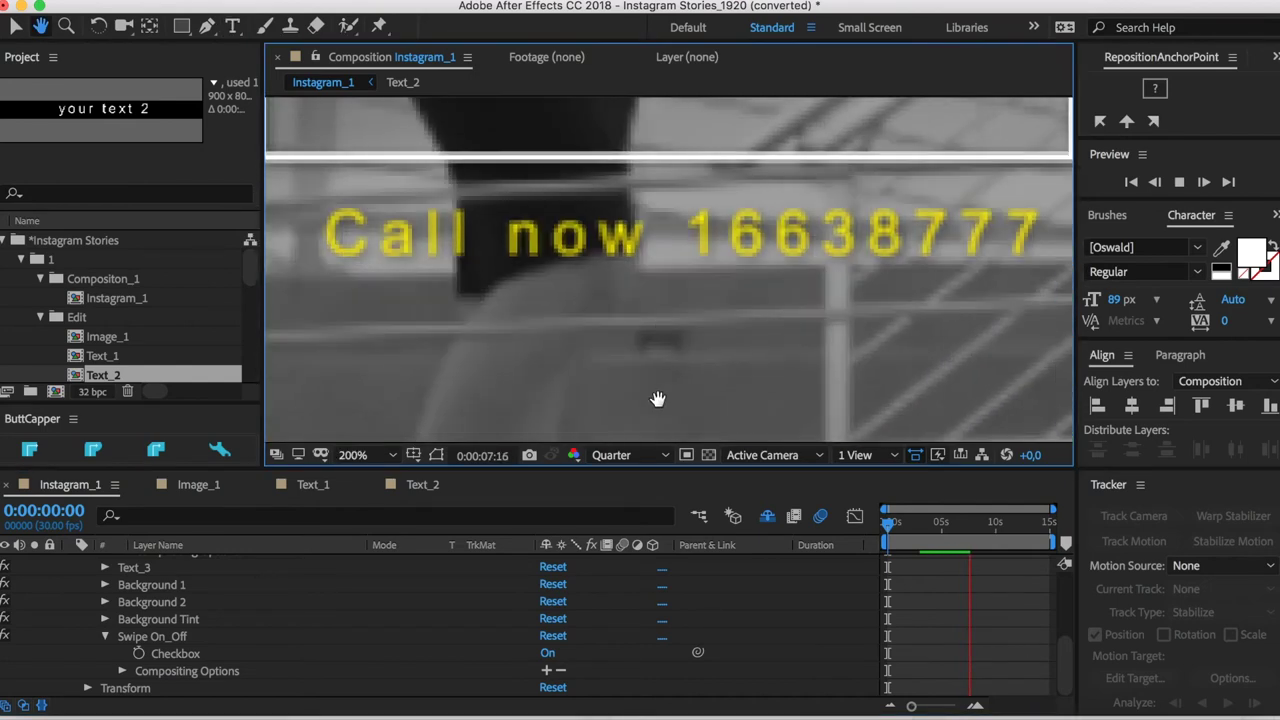
{"action": "left_click_drag", "start_coordinate": [654, 400], "coordinate": [684, 228]}
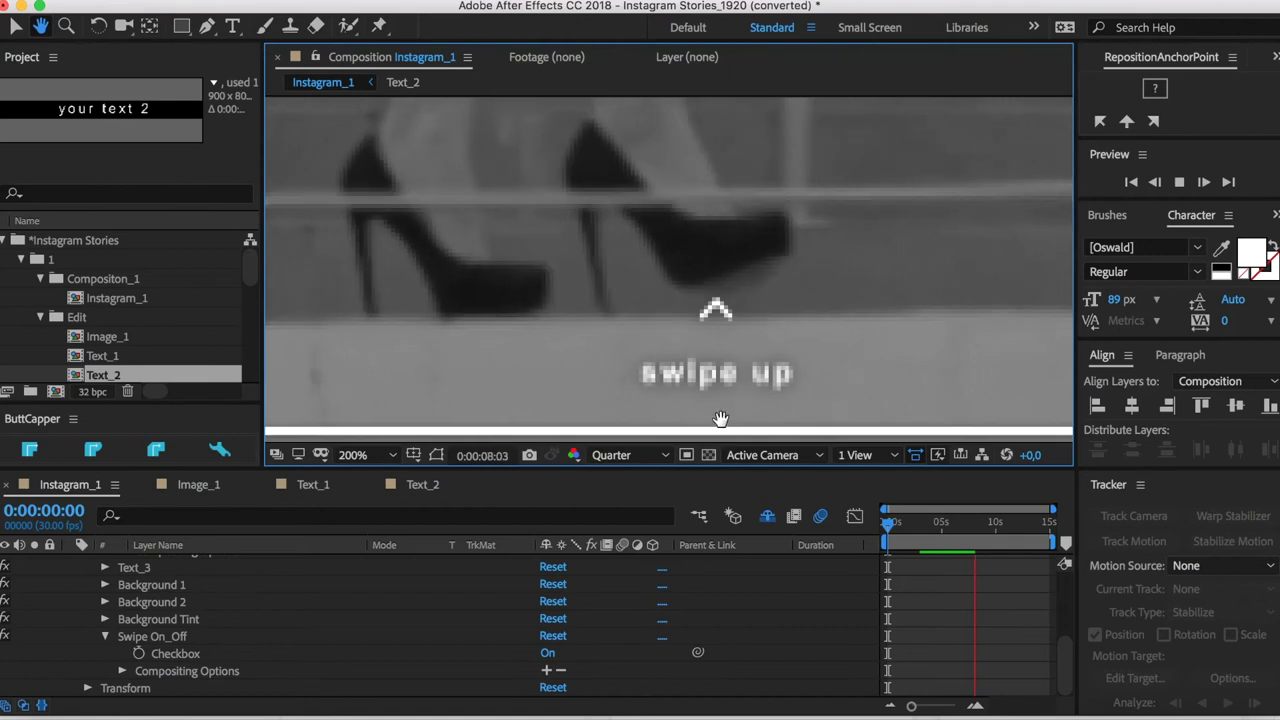
{"action": "left_click", "coordinate": [552, 656]}
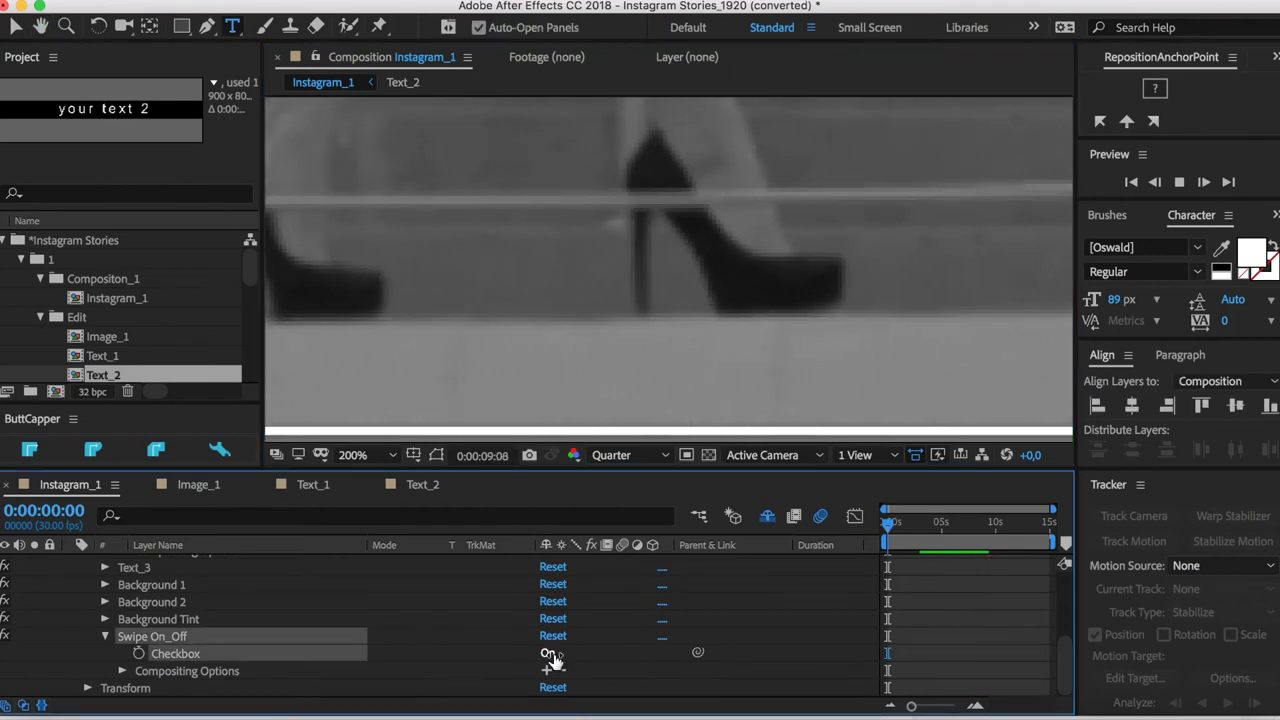
{"action": "left_click", "coordinate": [111, 635]}
{"action": "scroll", "coordinate": [422, 223], "scroll_direction": "up", "scroll_amount": 2}
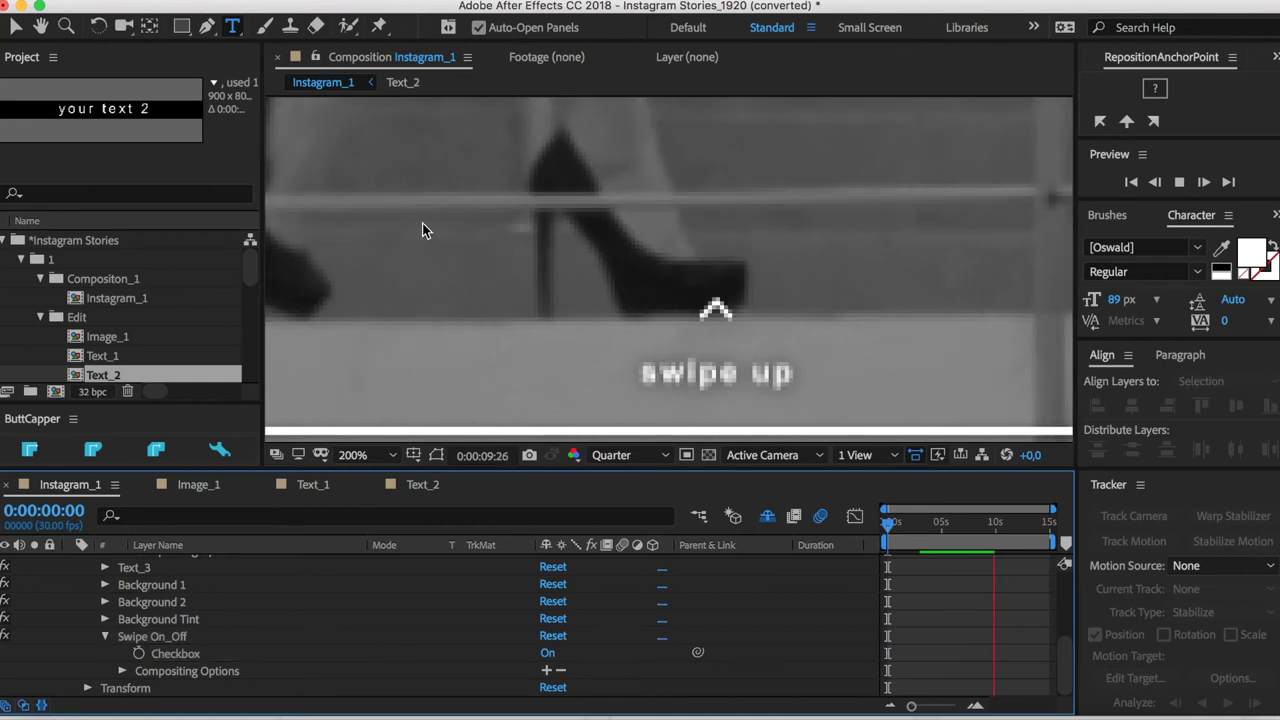
{"action": "scroll", "coordinate": [430, 236], "scroll_direction": "up", "scroll_amount": 2}
{"action": "scroll", "coordinate": [441, 246], "scroll_direction": "down", "scroll_amount": 5}
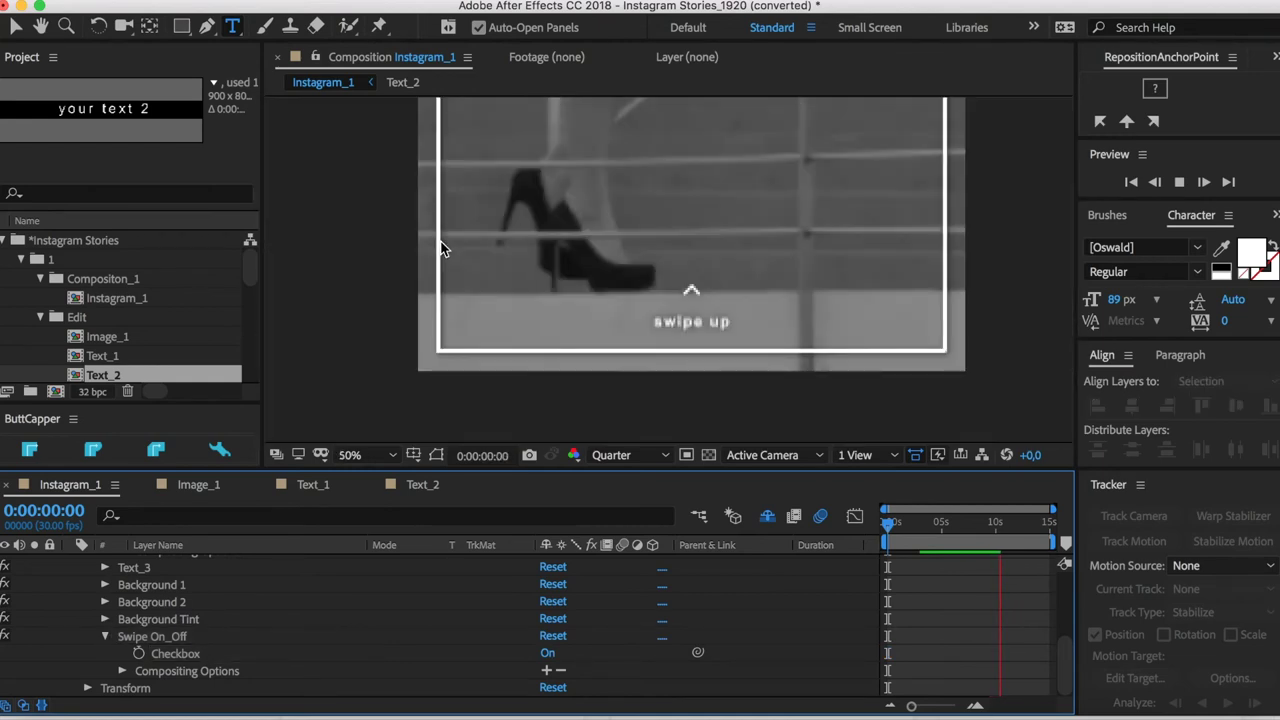
{"action": "scroll", "coordinate": [688, 250], "scroll_direction": "down", "scroll_amount": 1}
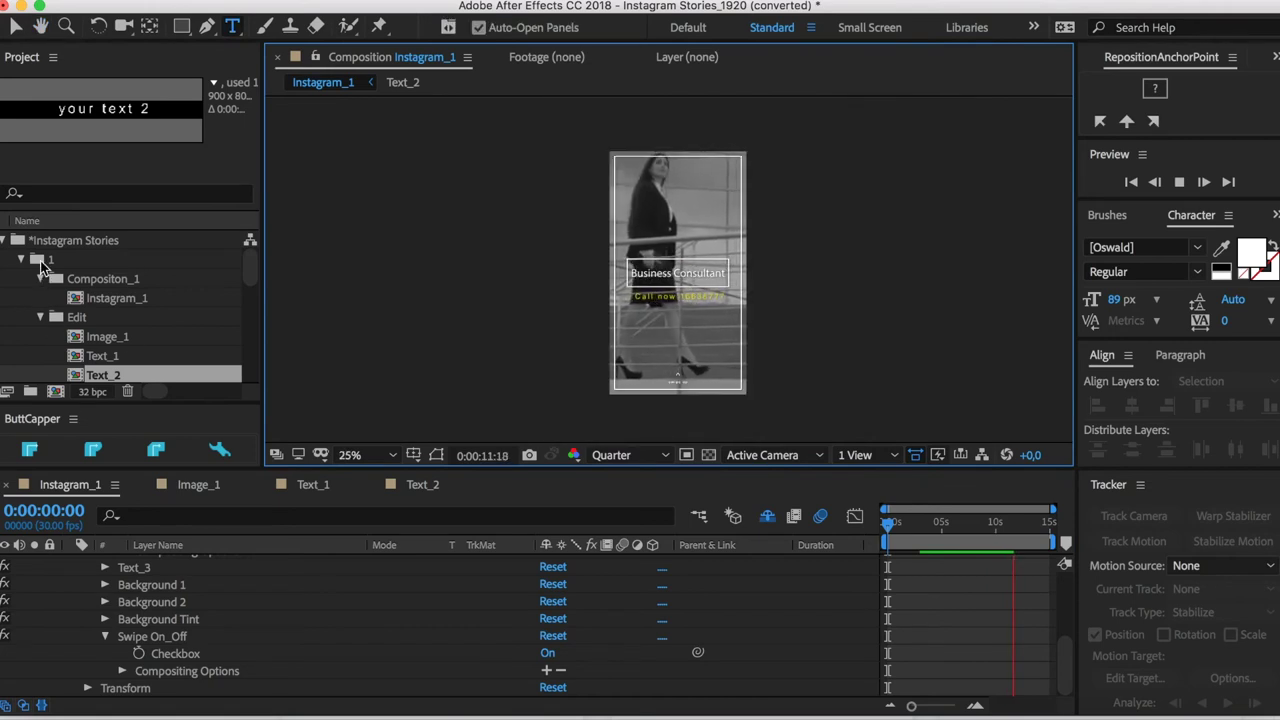
Step: Open the Instagram_2 composition from project folder 2, then its Image_1 composition
{"action": "left_click", "coordinate": [40, 278]}
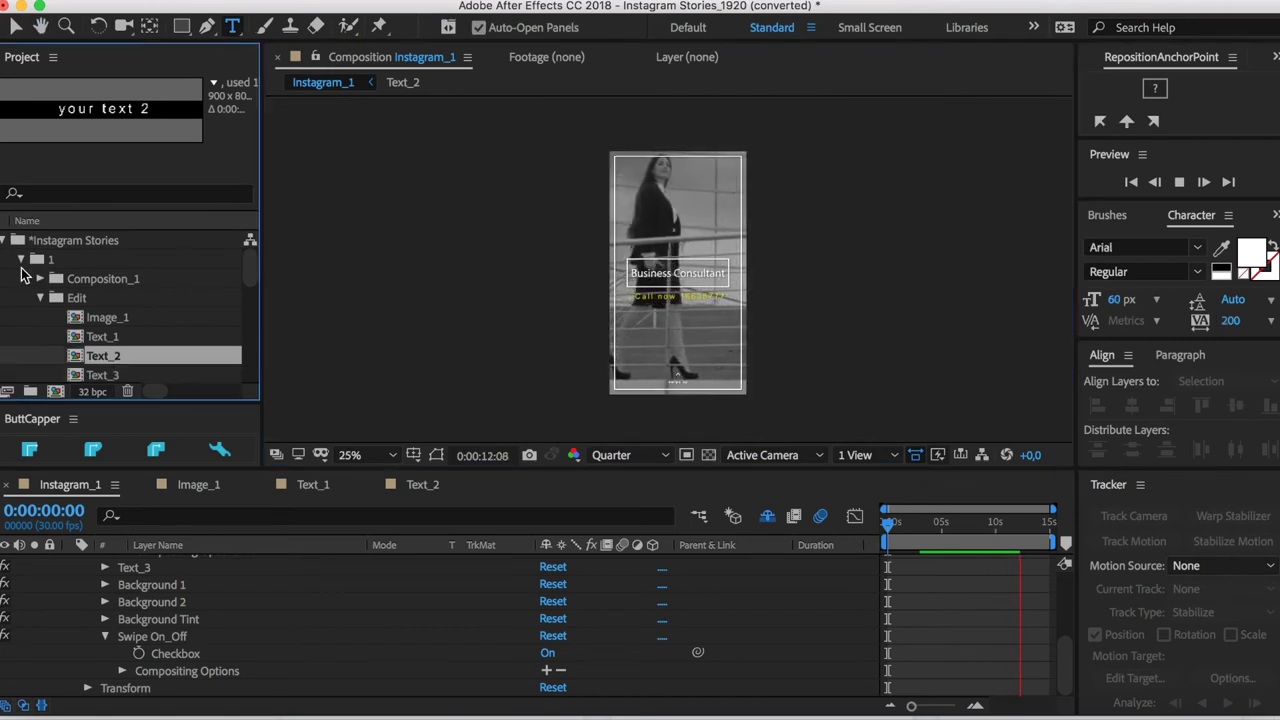
{"action": "left_click", "coordinate": [20, 259]}
{"action": "left_click", "coordinate": [24, 278]}
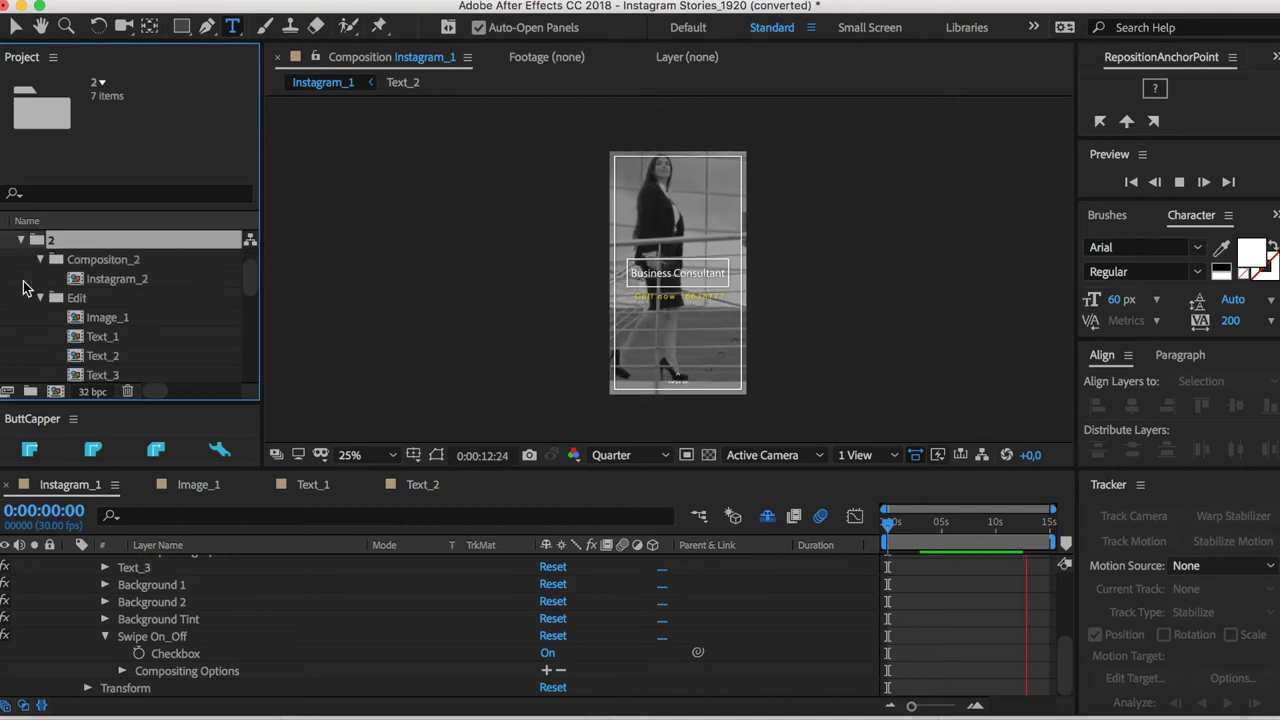
{"action": "double_click", "coordinate": [120, 278]}
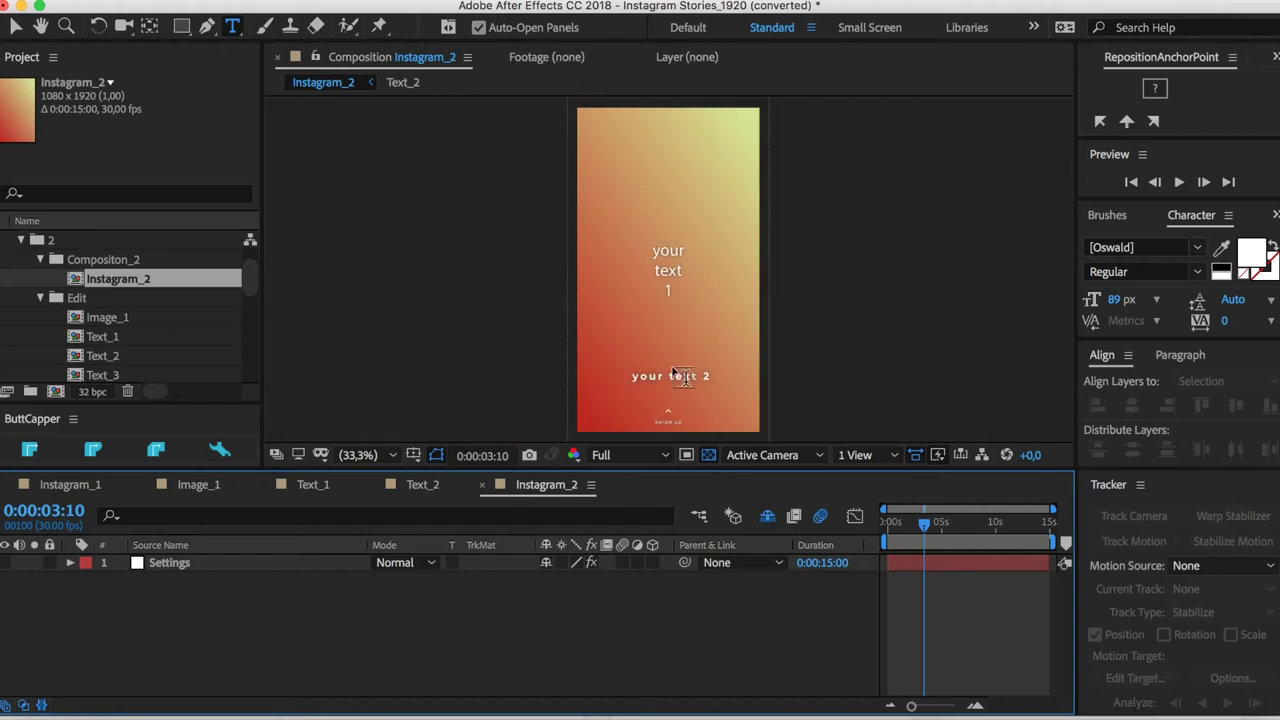
{"action": "double_click", "coordinate": [110, 318]}
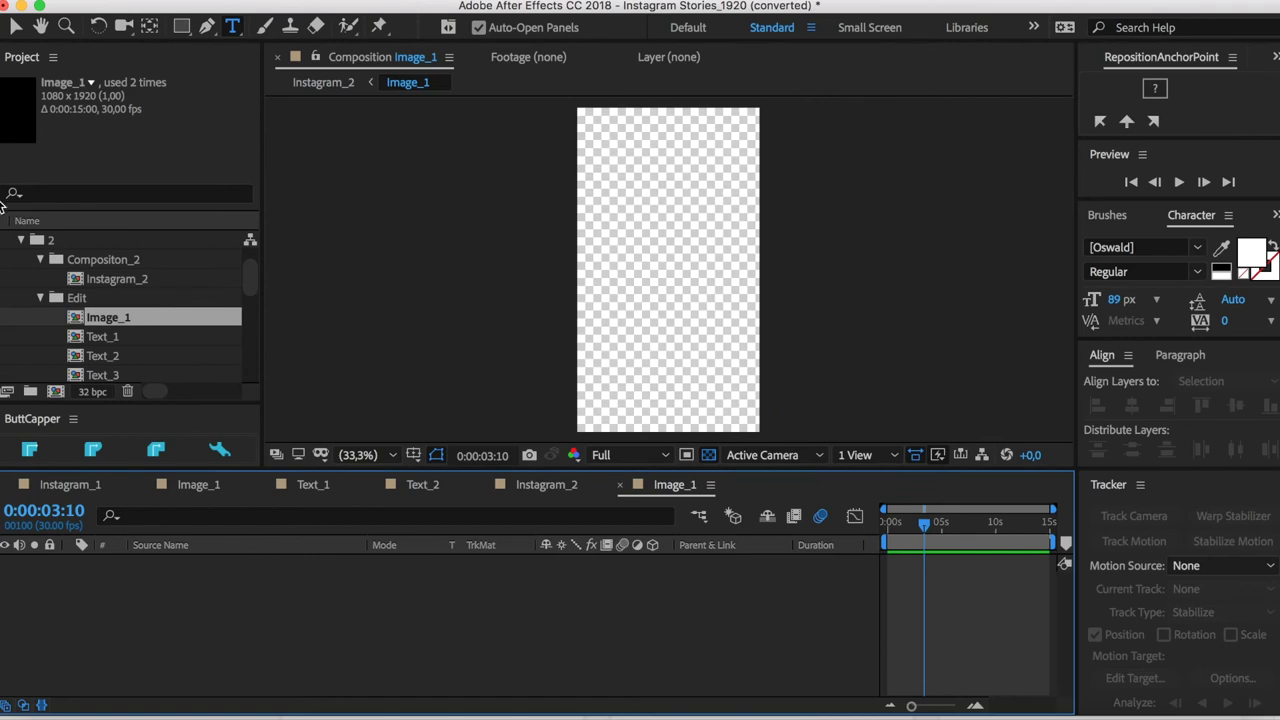
Step: Place the business-woman clip in Image_1, scale it to 184%, and return to Instagram_2
{"action": "scroll", "coordinate": [60, 265], "scroll_direction": "down", "scroll_amount": 5}
{"action": "left_click_drag", "start_coordinate": [86, 338], "coordinate": [206, 638]}
{"action": "key", "text": "s"}
{"action": "left_click_drag", "start_coordinate": [567, 580], "coordinate": [659, 584]}
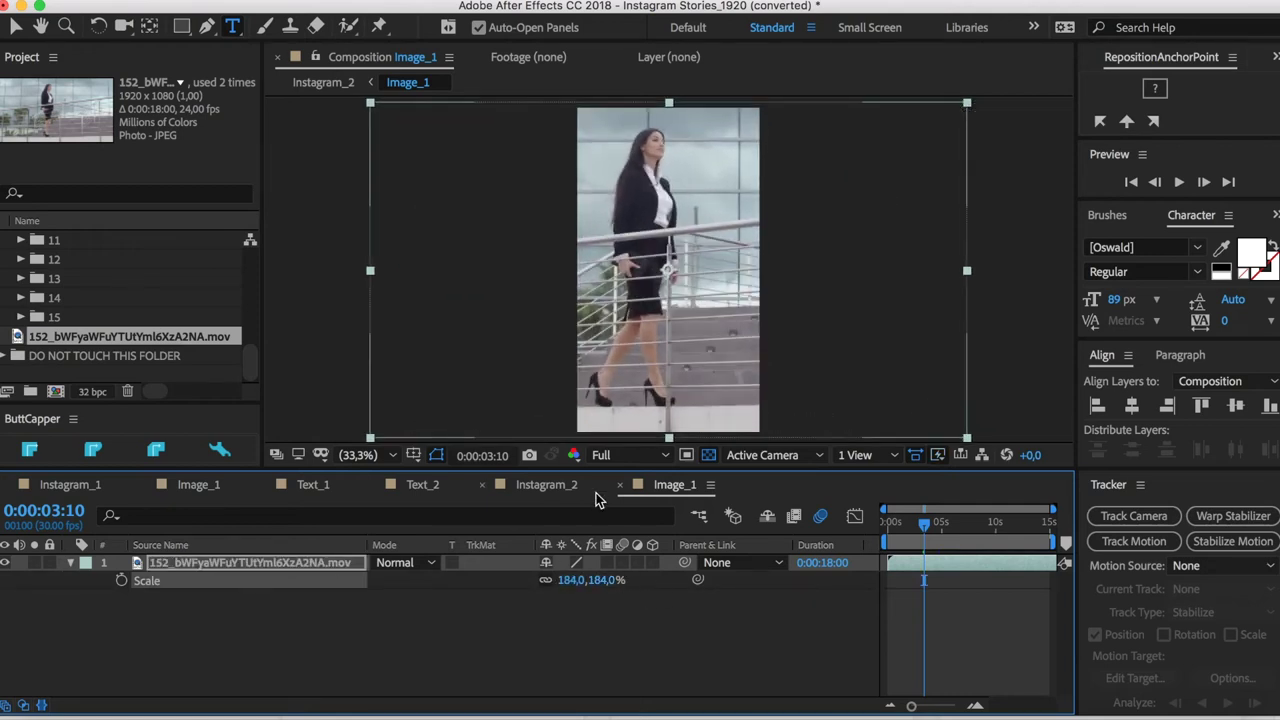
{"action": "left_click", "coordinate": [547, 485]}
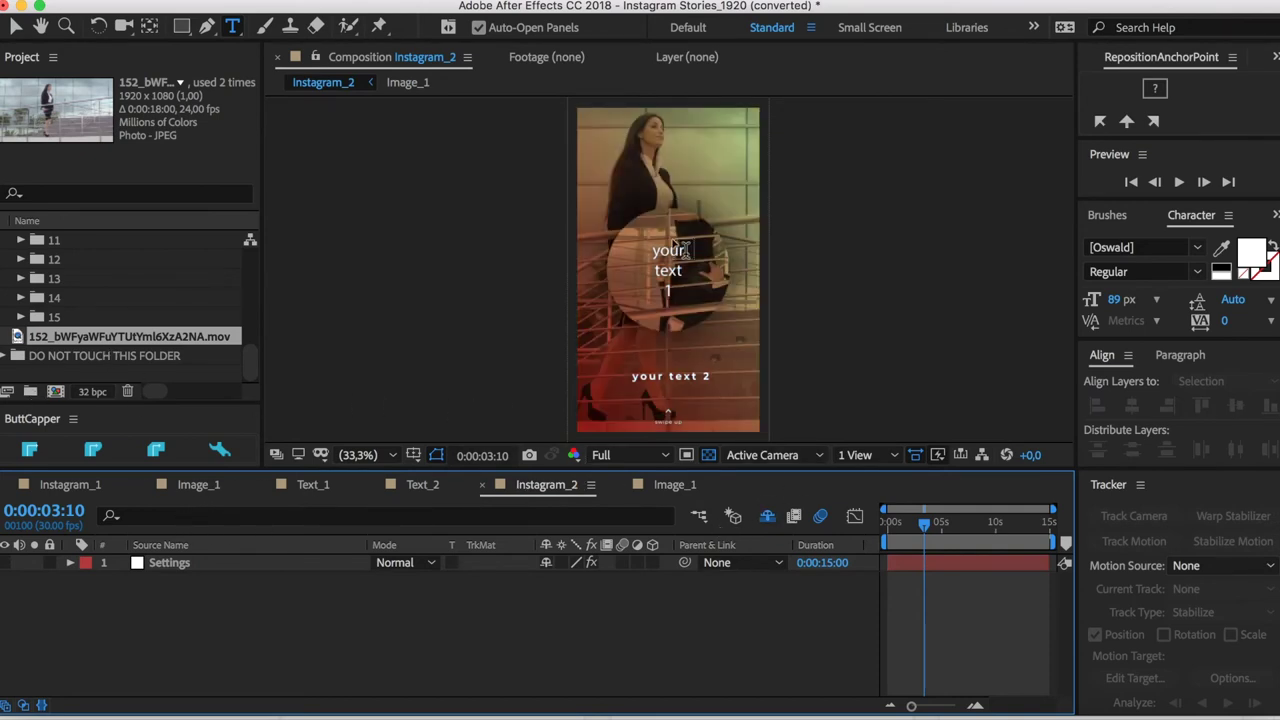
Step: Replace Instagram_2's 'your text 1' placeholder with 'Business Consultant', centre-aligned
{"action": "scroll", "coordinate": [101, 323], "scroll_direction": "up", "scroll_amount": 8}
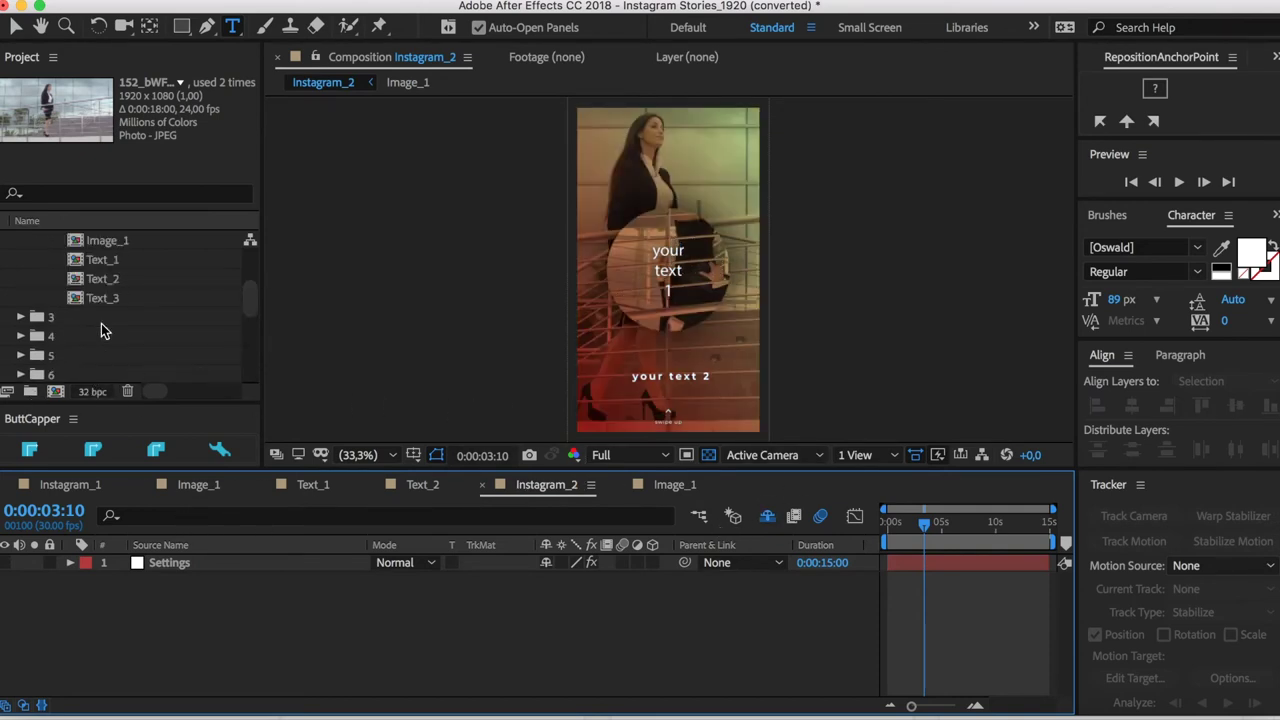
{"action": "left_click", "coordinate": [137, 318]}
{"action": "double_click", "coordinate": [137, 319]}
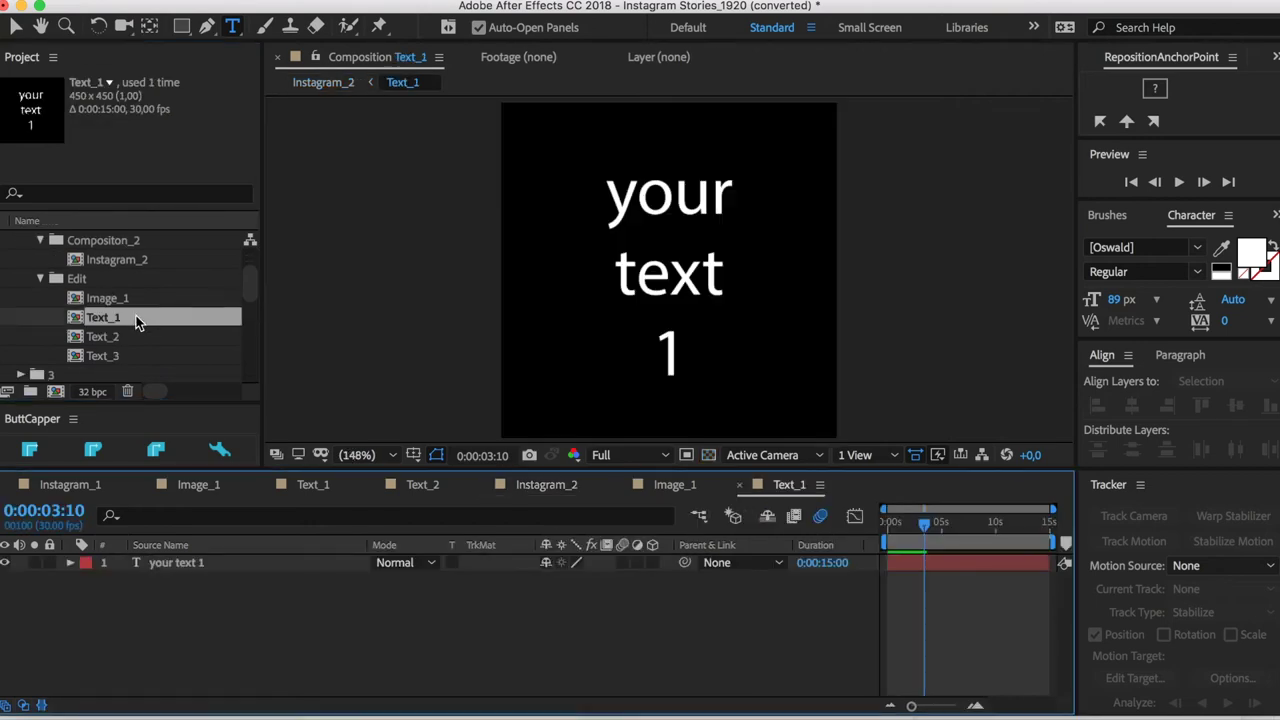
{"action": "left_click", "coordinate": [660, 260]}
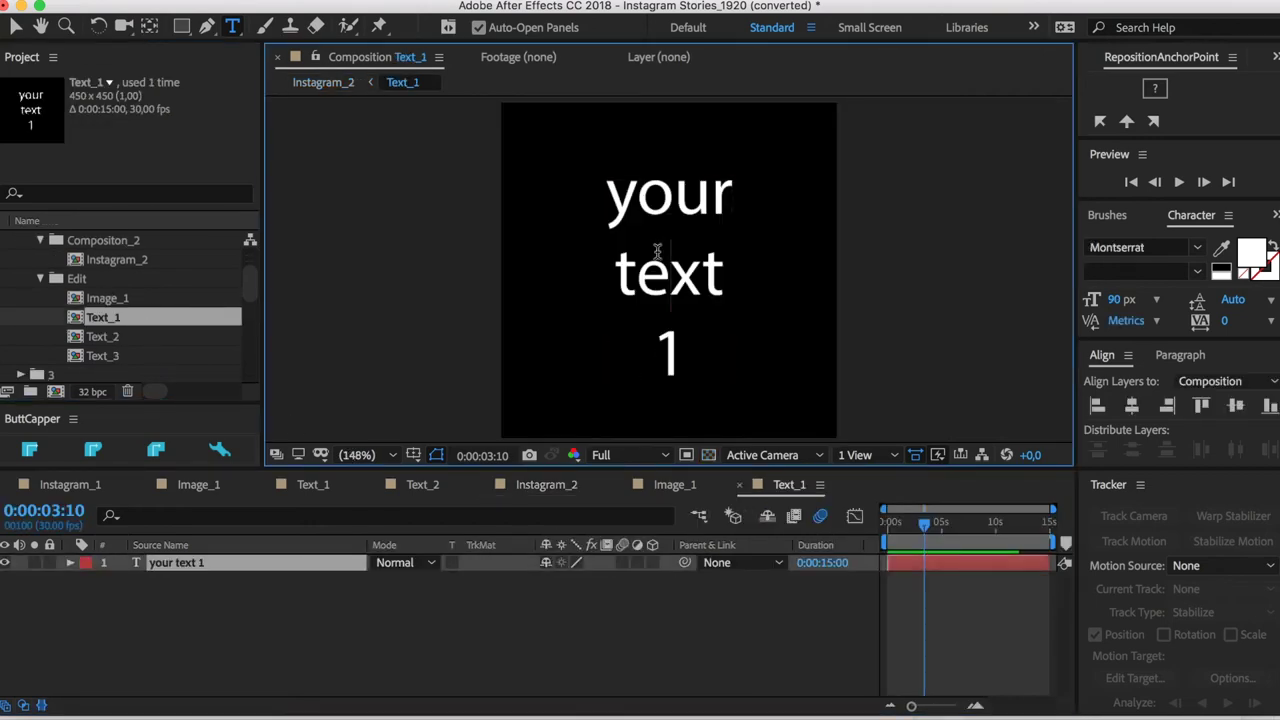
{"action": "type", "text": "a"}
{"action": "type", "text": "Bu"}
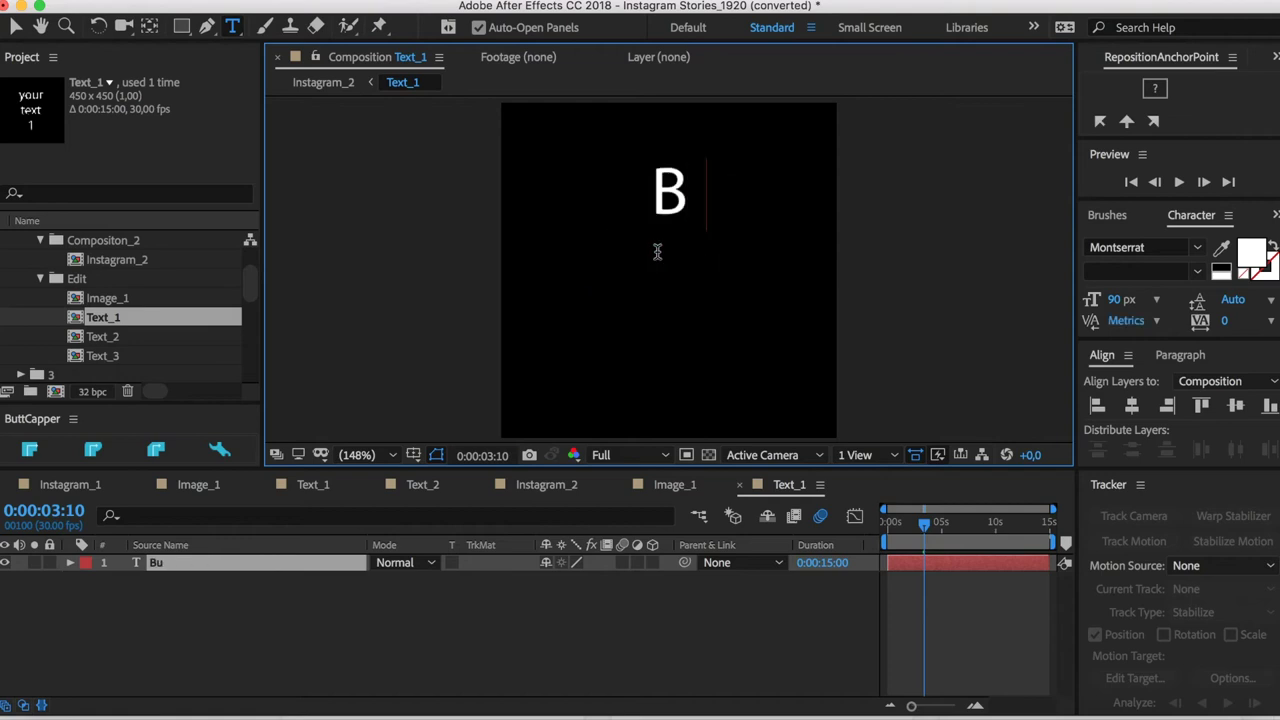
{"action": "type", "text": "siness"}
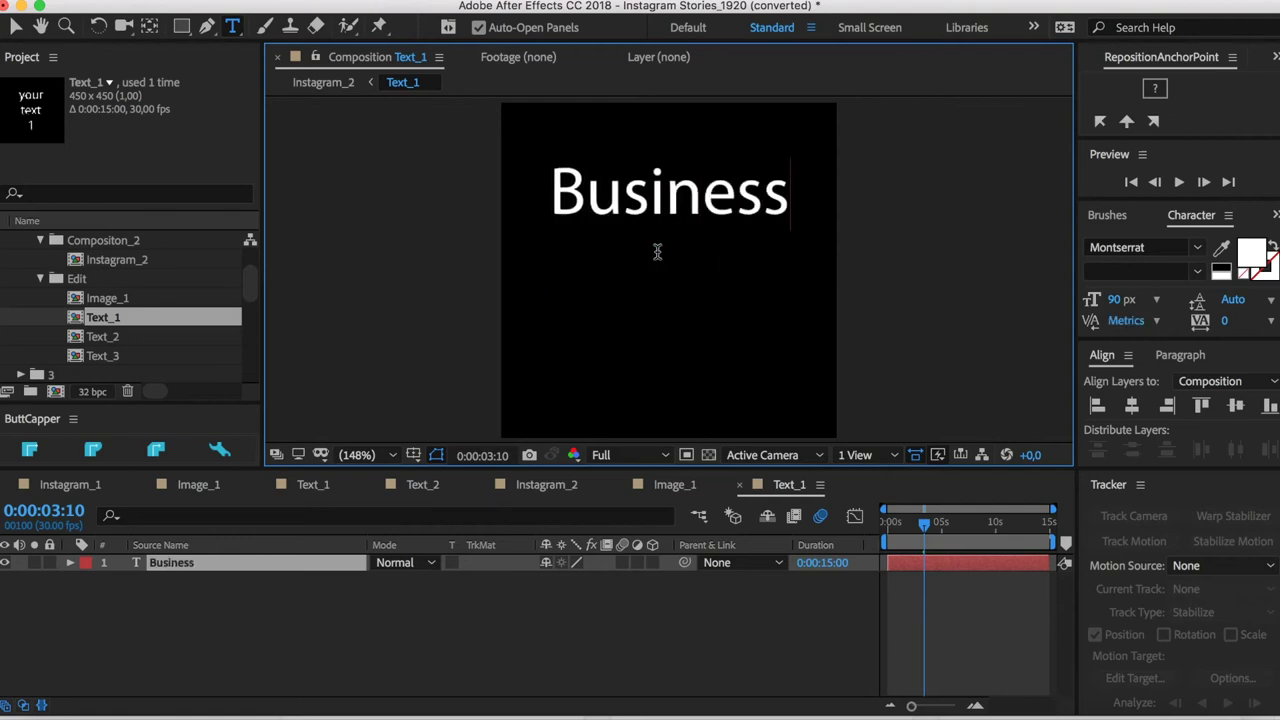
{"action": "type", "text": "Consultant"}
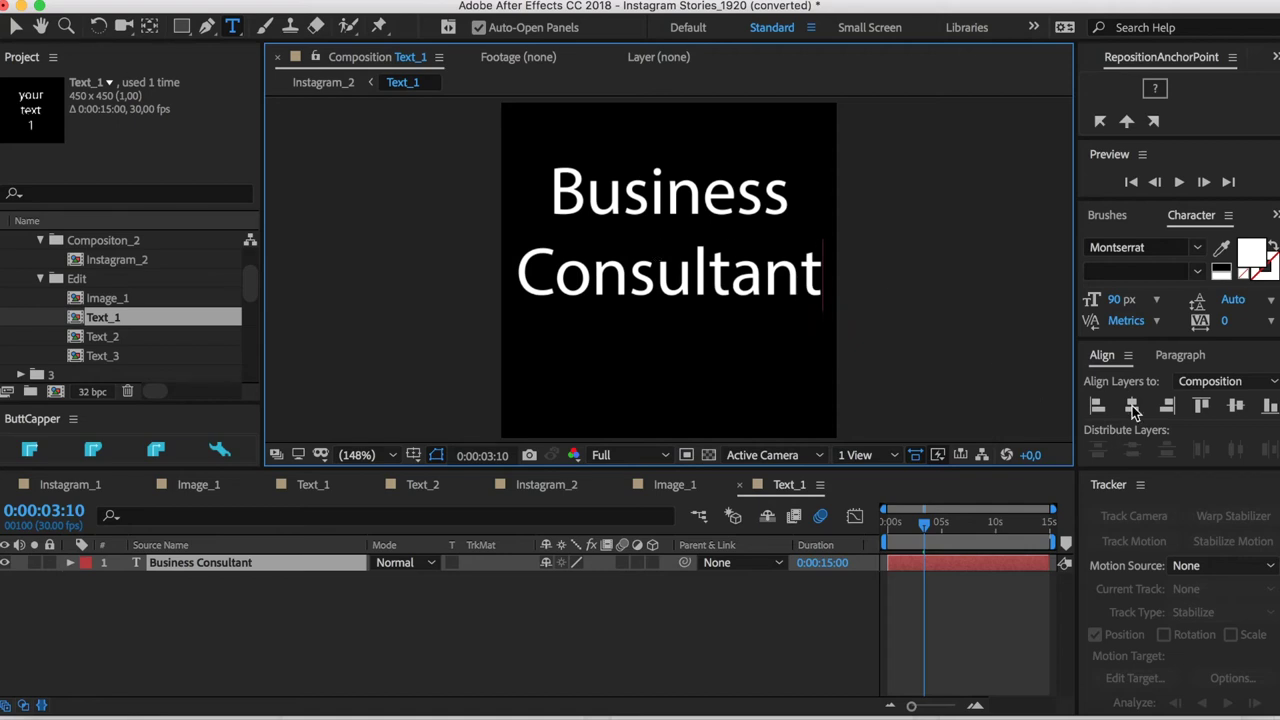
{"action": "left_click", "coordinate": [1240, 408]}
{"action": "left_click", "coordinate": [1238, 406]}
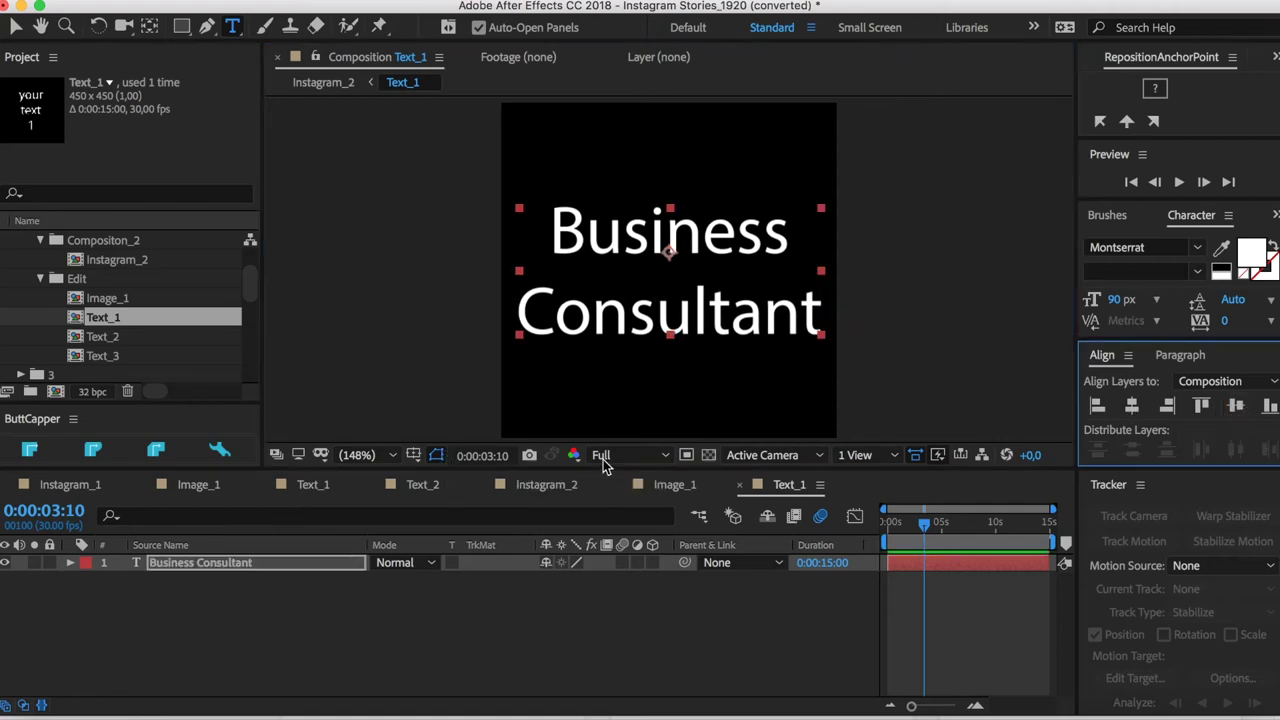
Step: Scrub through the Instagram_2 story to review its animation
{"action": "left_click", "coordinate": [556, 489]}
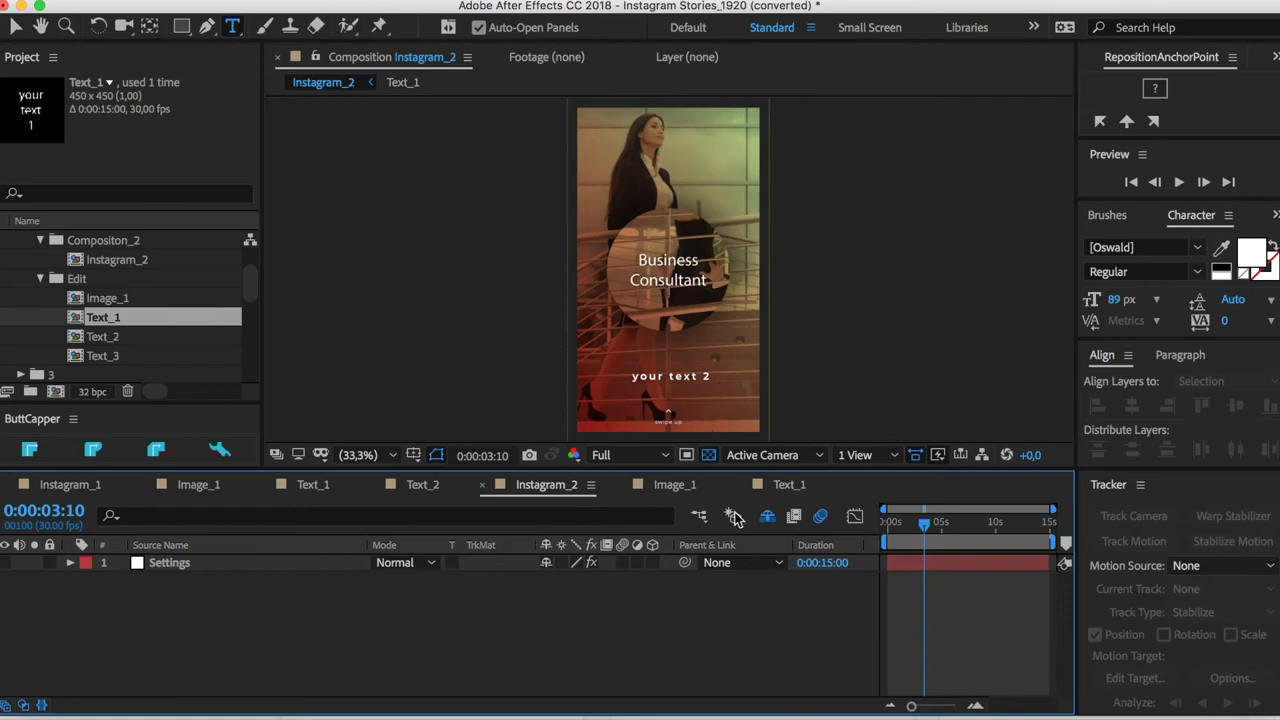
{"action": "left_click_drag", "start_coordinate": [938, 538], "coordinate": [1009, 538]}
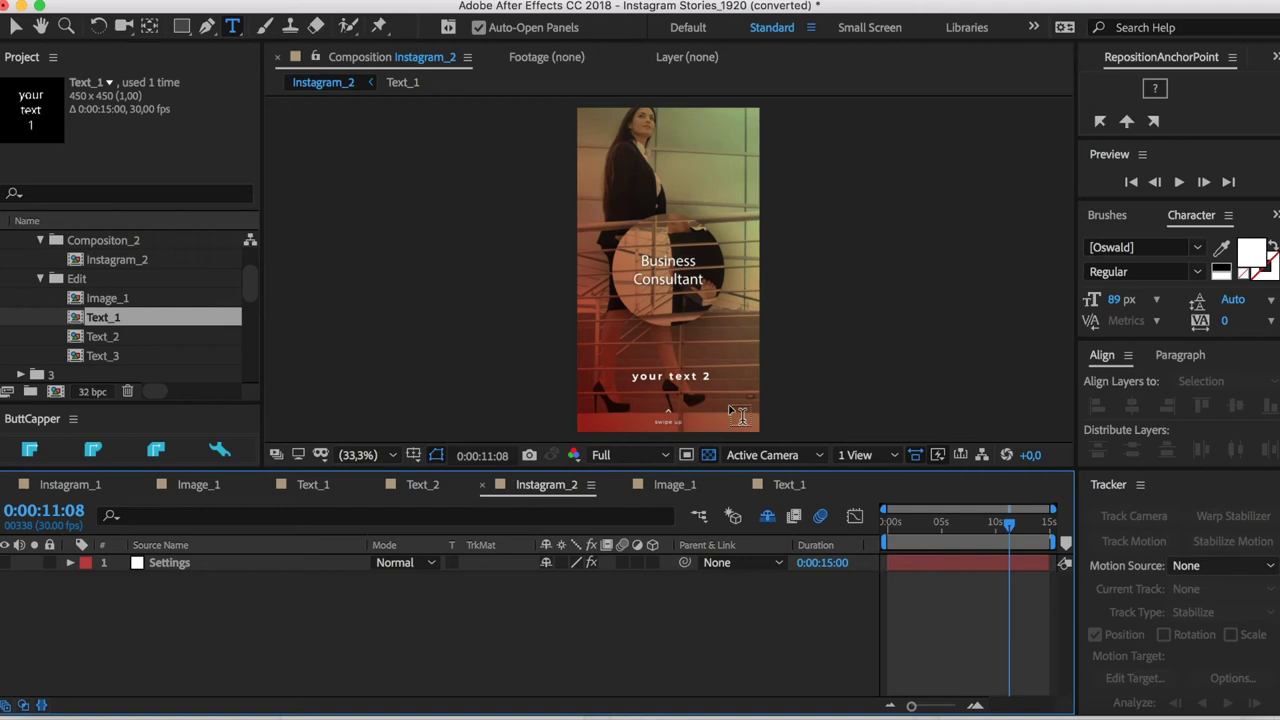
{"action": "left_click_drag", "start_coordinate": [1009, 533], "coordinate": [963, 533]}
Step: Open the Instagram_3 composition from folder 3, then reopen Instagram_2 from folder 2
{"action": "scroll", "coordinate": [135, 331], "scroll_direction": "up", "scroll_amount": 3}
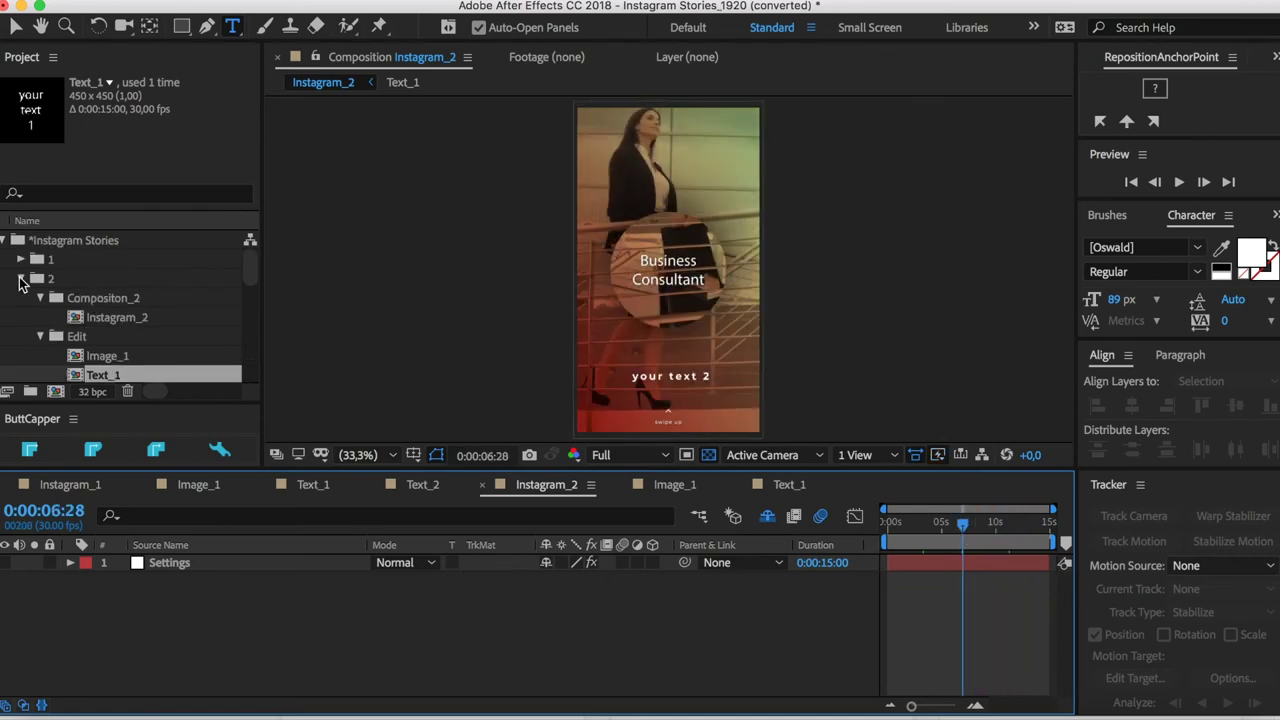
{"action": "left_click", "coordinate": [20, 279]}
{"action": "left_click", "coordinate": [21, 297]}
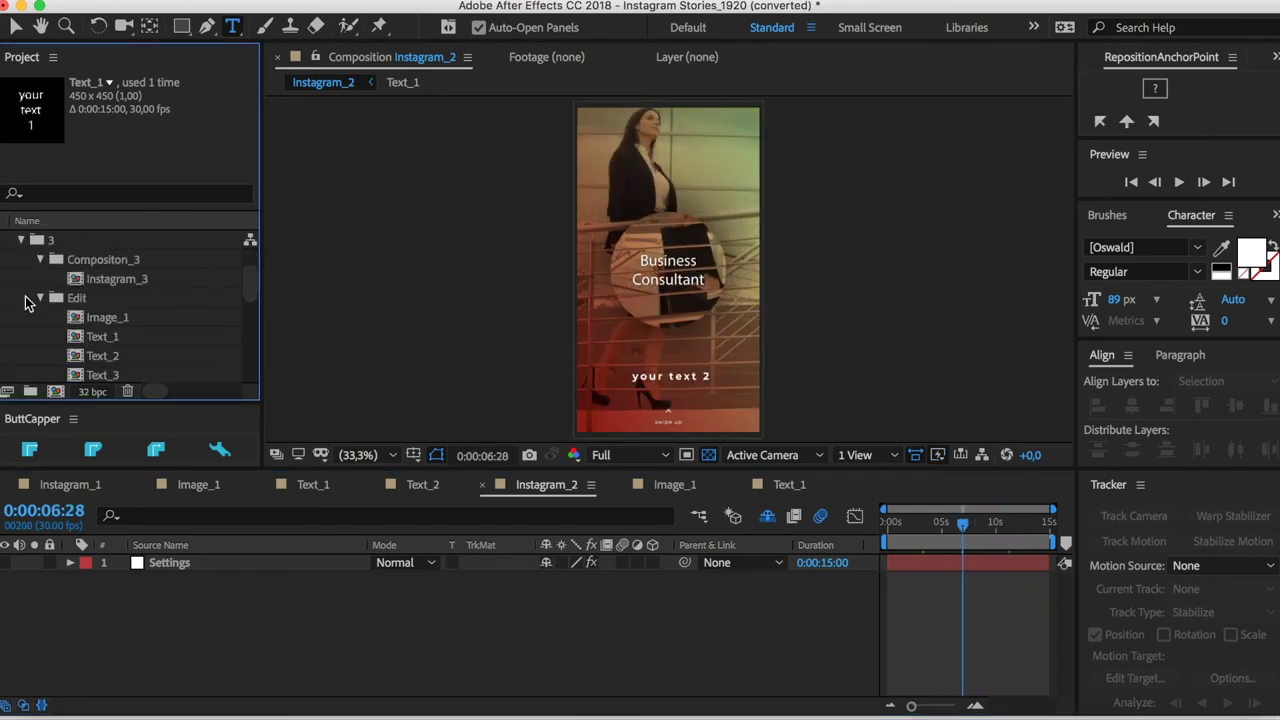
{"action": "double_click", "coordinate": [88, 282]}
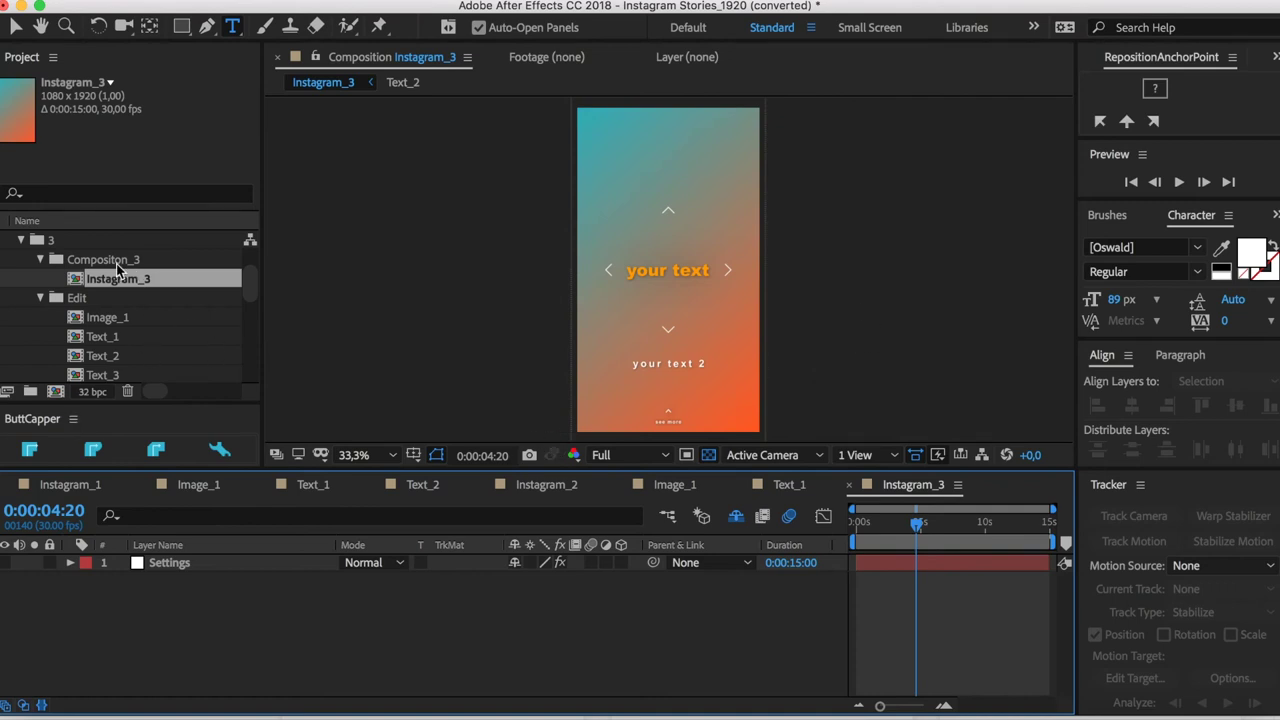
{"action": "scroll", "coordinate": [117, 270], "scroll_direction": "up", "scroll_amount": 3}
{"action": "left_click", "coordinate": [21, 279]}
{"action": "scroll", "coordinate": [25, 285], "scroll_direction": "down", "scroll_amount": 2}
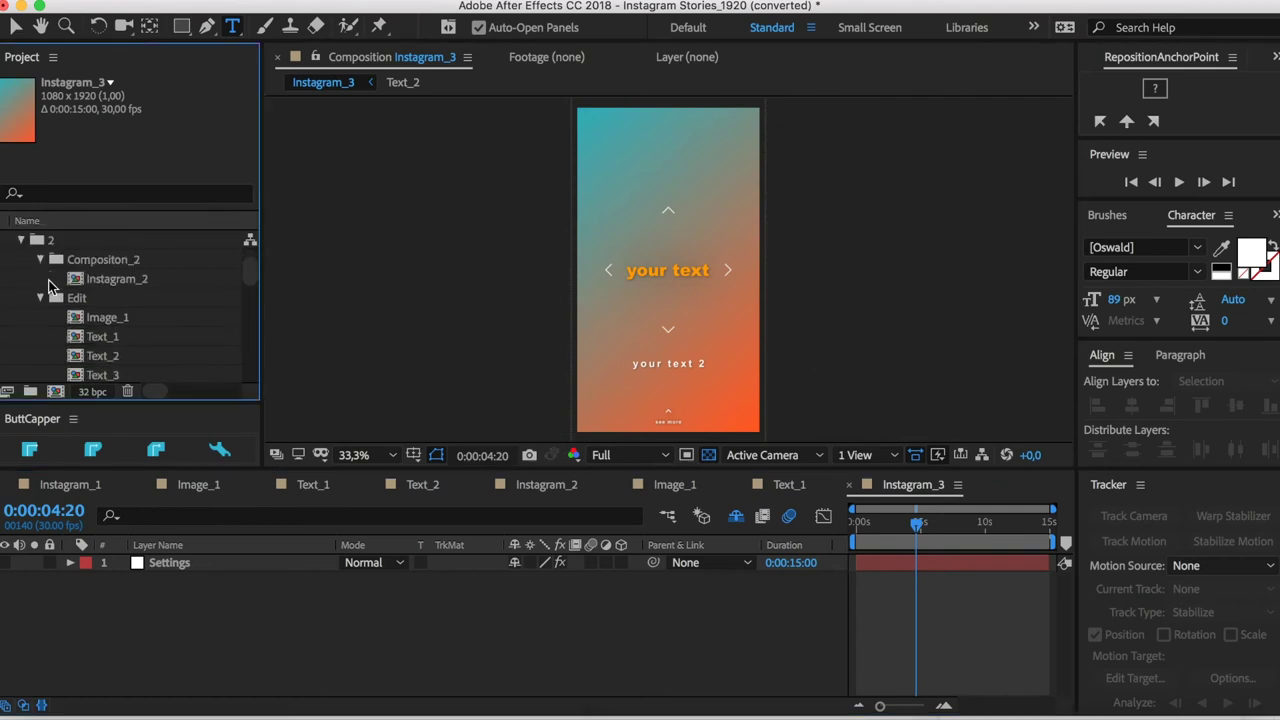
{"action": "double_click", "coordinate": [118, 280]}
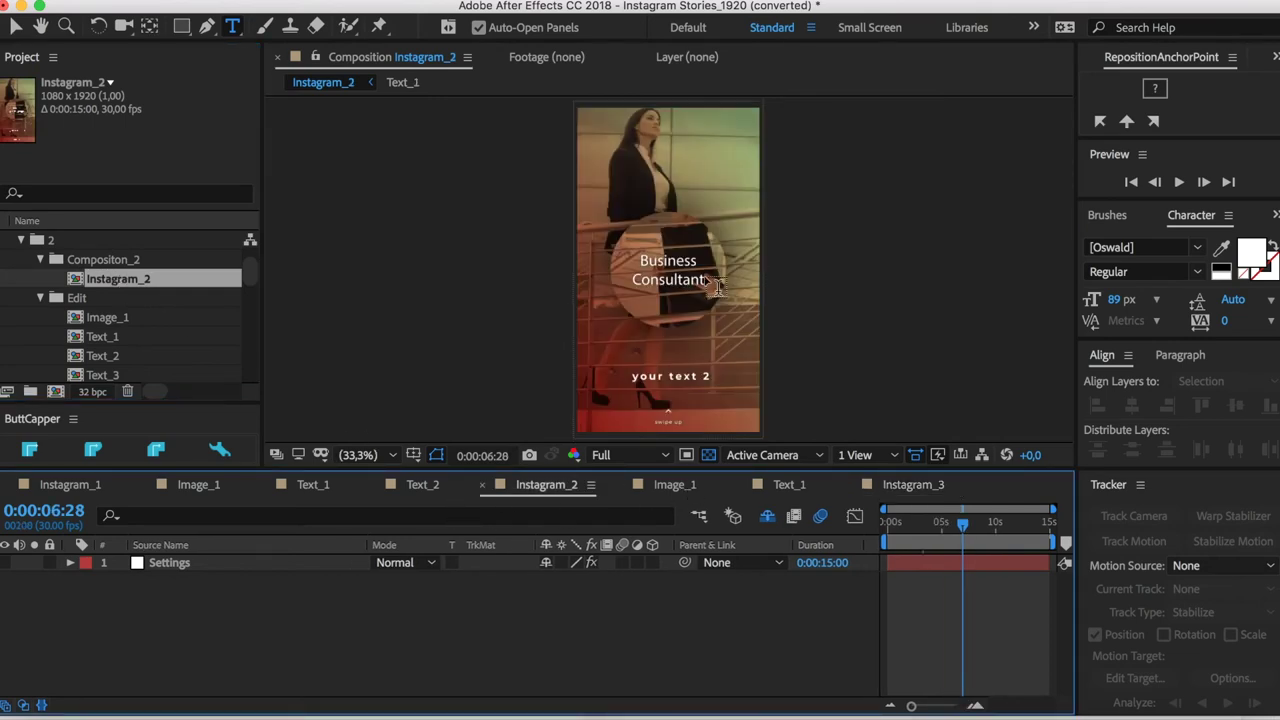
Step: Inspect the effects on Instagram_2's Settings layer, then collapse it again
{"action": "left_click", "coordinate": [70, 563]}
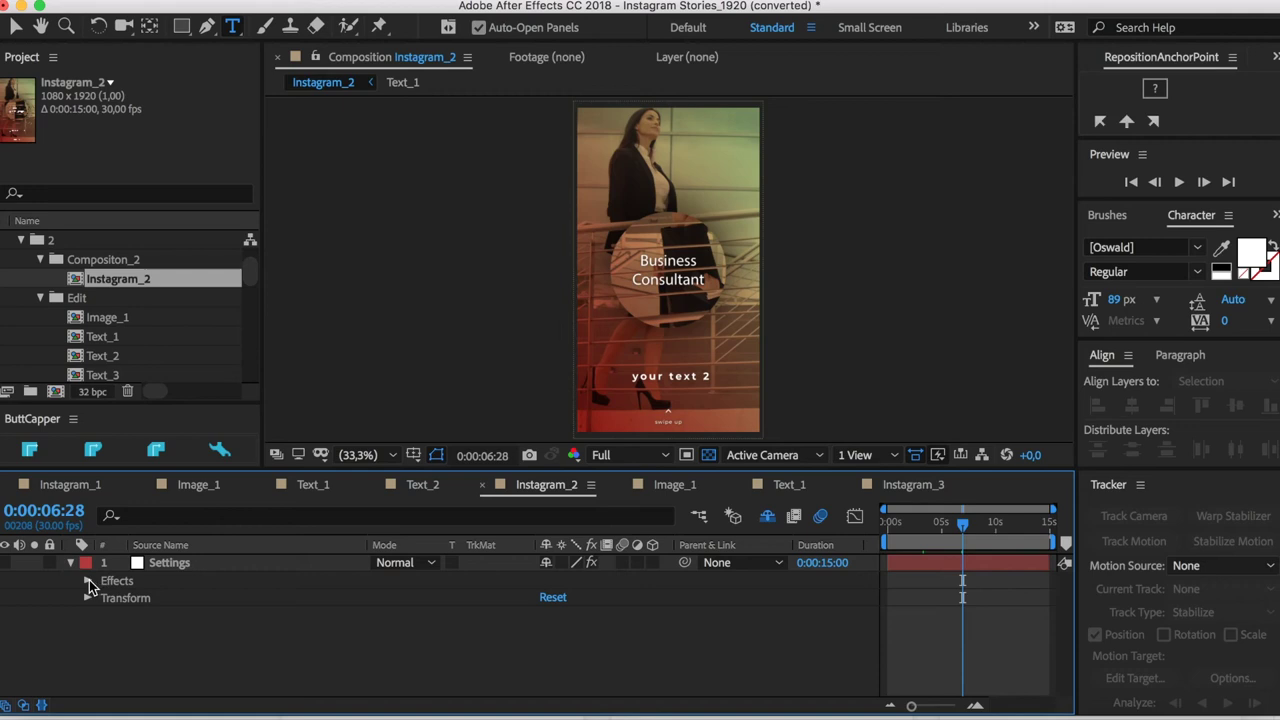
{"action": "left_click", "coordinate": [88, 582]}
{"action": "scroll", "coordinate": [150, 590], "scroll_direction": "down", "scroll_amount": 1}
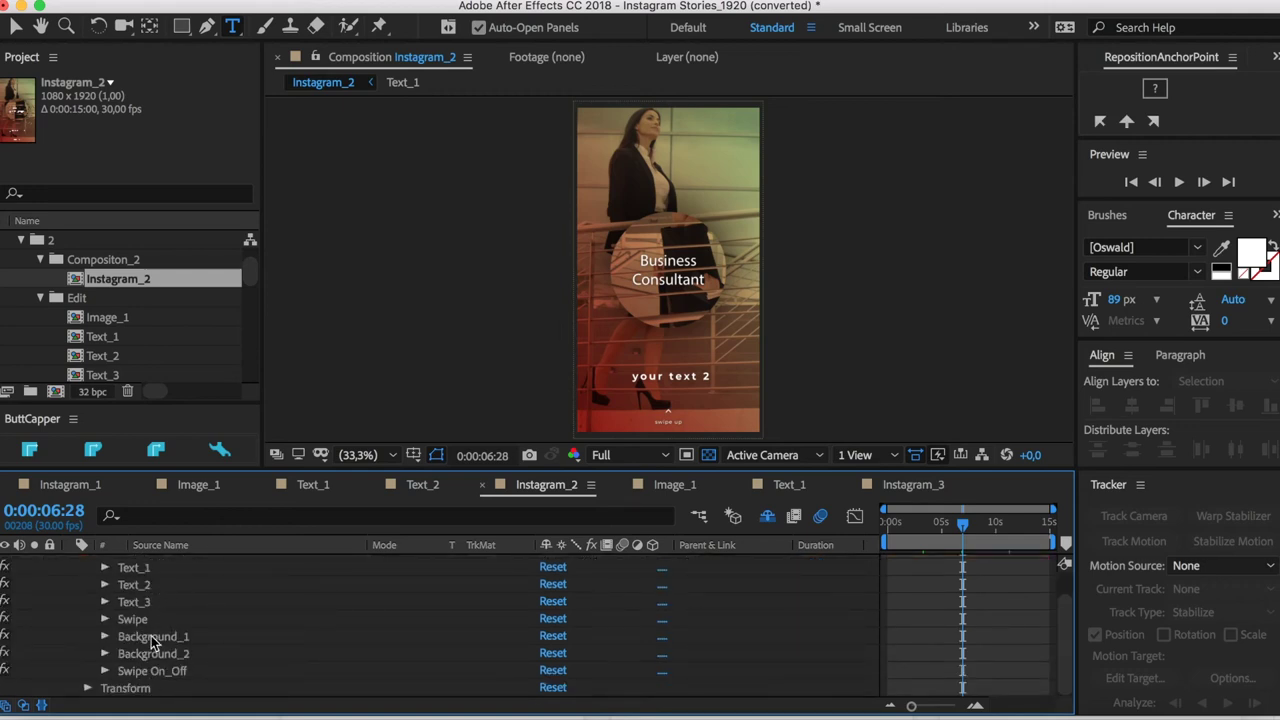
{"action": "scroll", "coordinate": [197, 647], "scroll_direction": "up", "scroll_amount": 2}
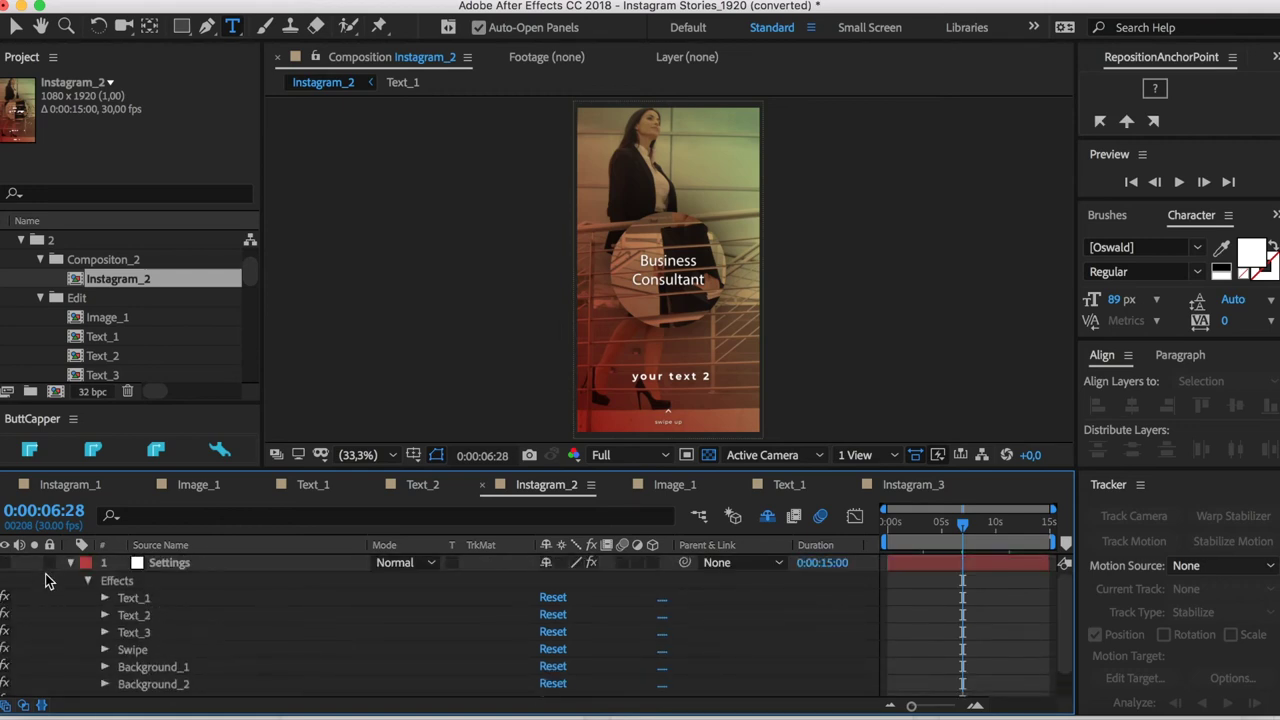
{"action": "left_click", "coordinate": [72, 563]}
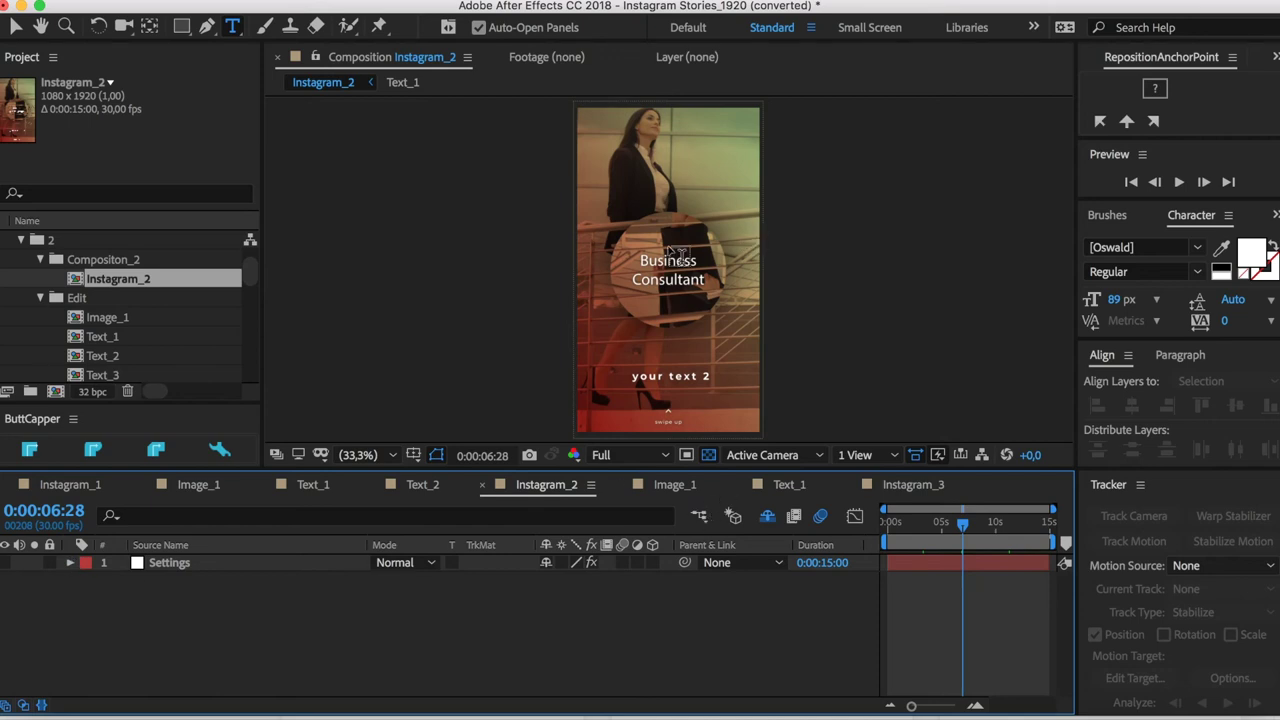
Step: Turn off Hide Shy Layers and leave layer 7 Image_1, the circular photo, hidden
{"action": "left_click", "coordinate": [767, 518]}
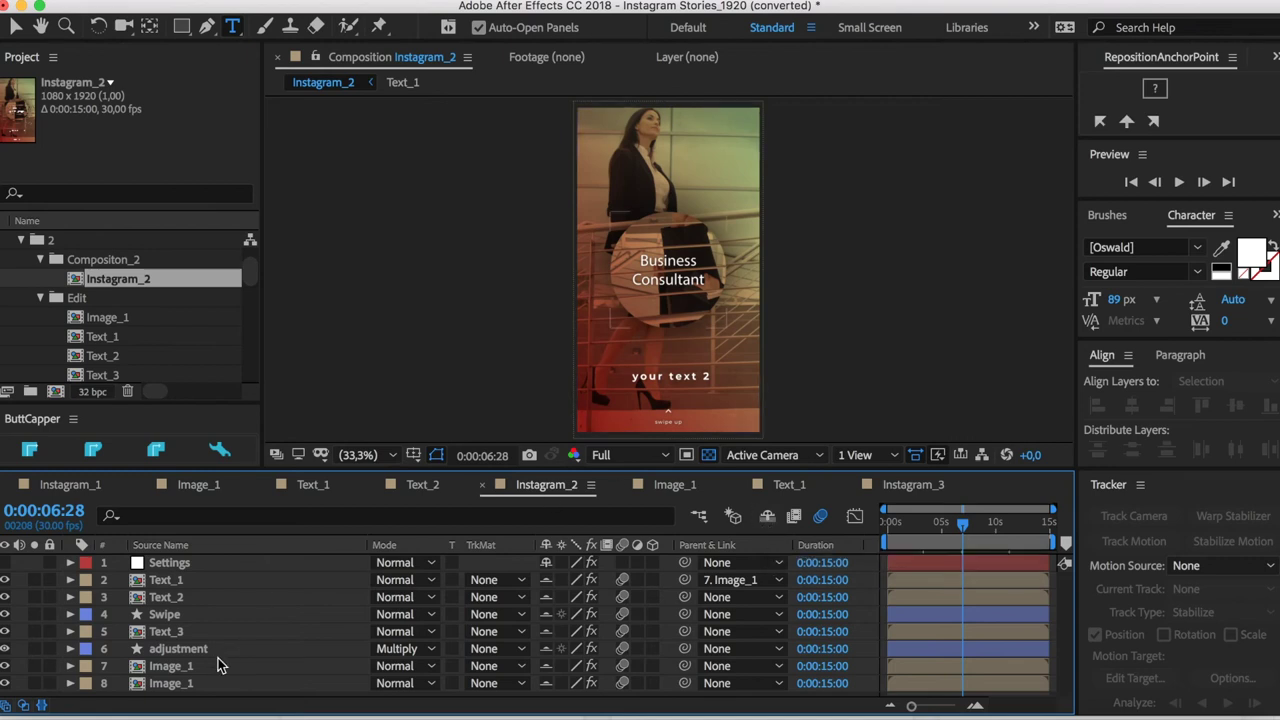
{"action": "left_click", "coordinate": [4, 666]}
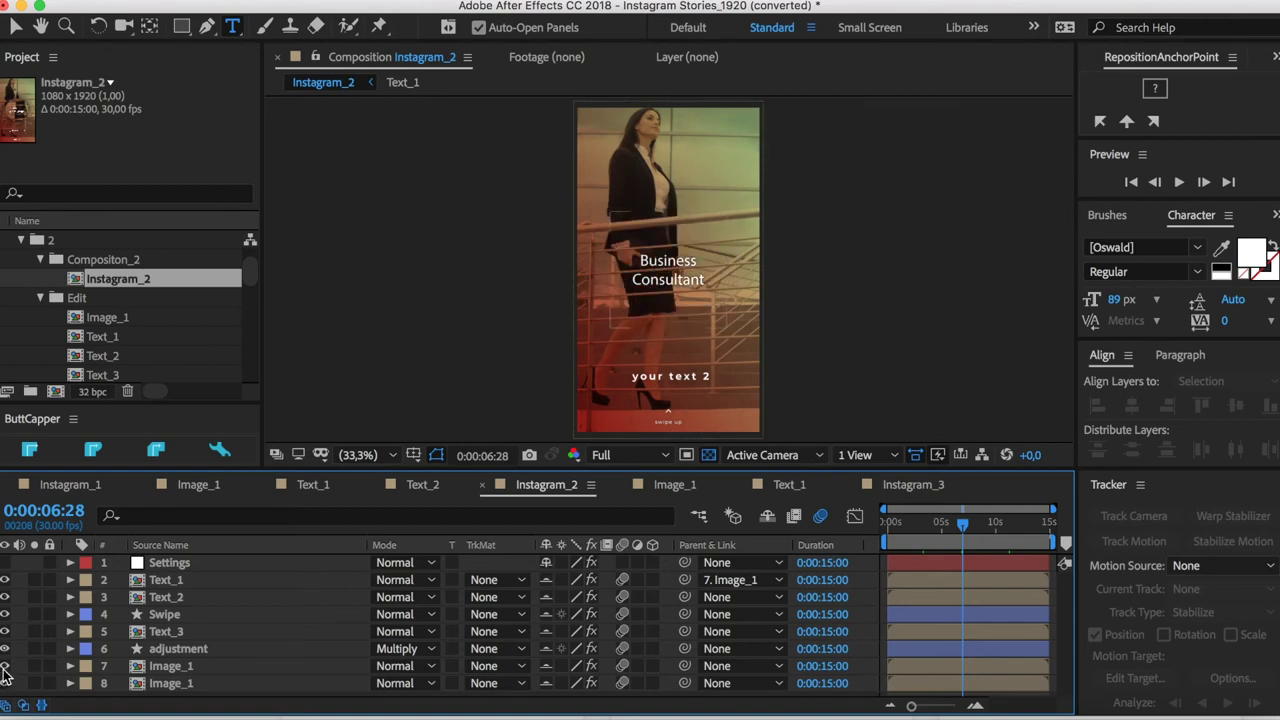
{"action": "left_click", "coordinate": [4, 666]}
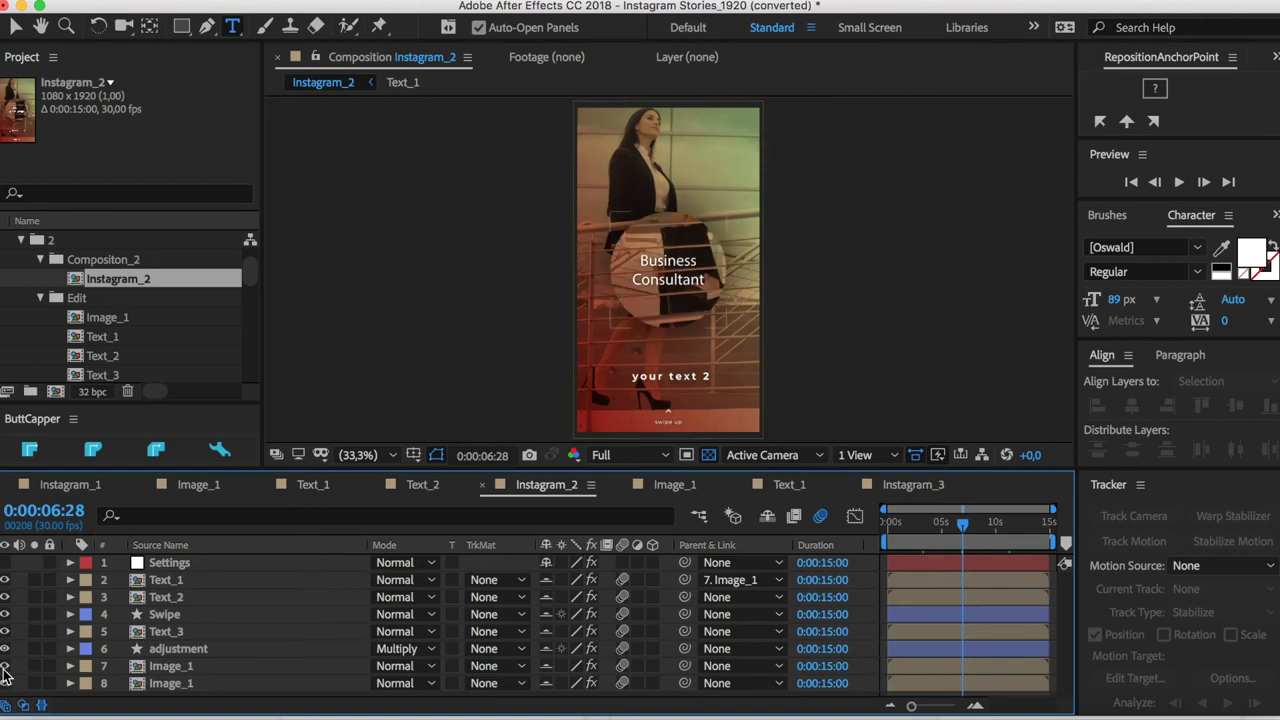
{"action": "left_click", "coordinate": [4, 666]}
{"action": "left_click", "coordinate": [4, 666]}
{"action": "left_click", "coordinate": [4, 666]}
{"action": "left_click", "coordinate": [4, 666]}
{"action": "left_click", "coordinate": [4, 666]}
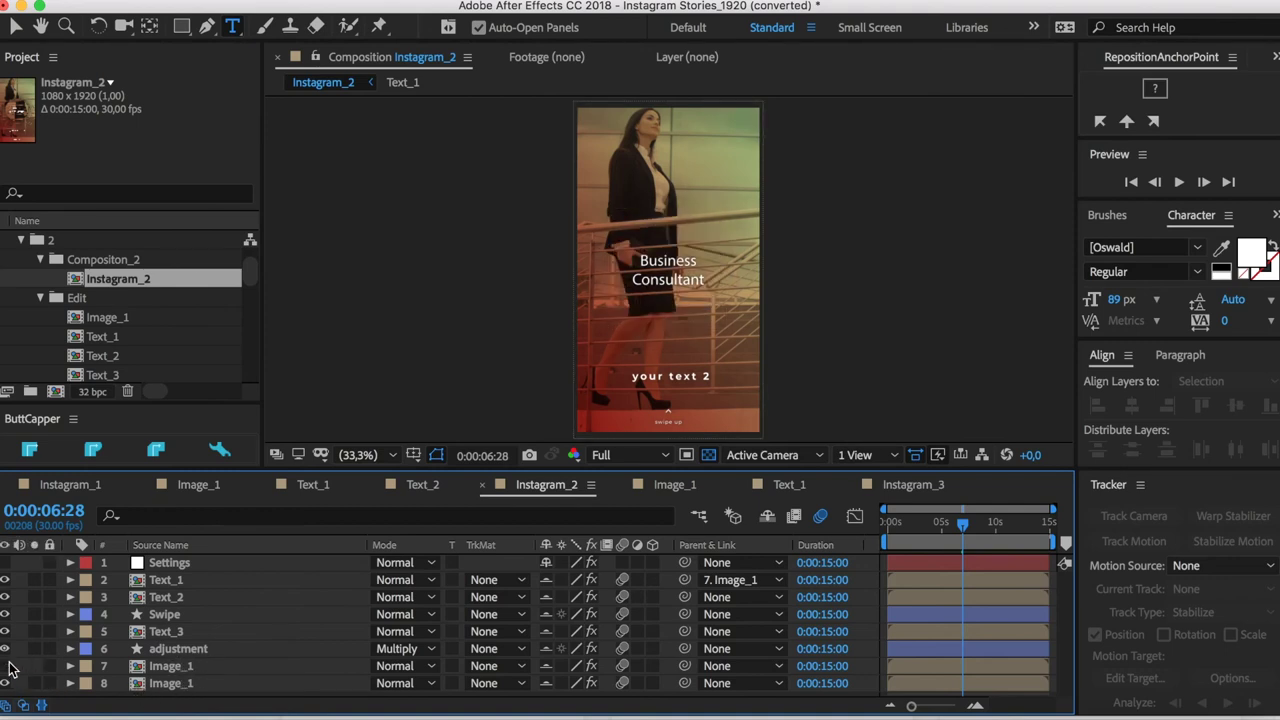
Step: Switch to the Instagram_3 story and open its Image_1 composition
{"action": "left_click", "coordinate": [914, 487]}
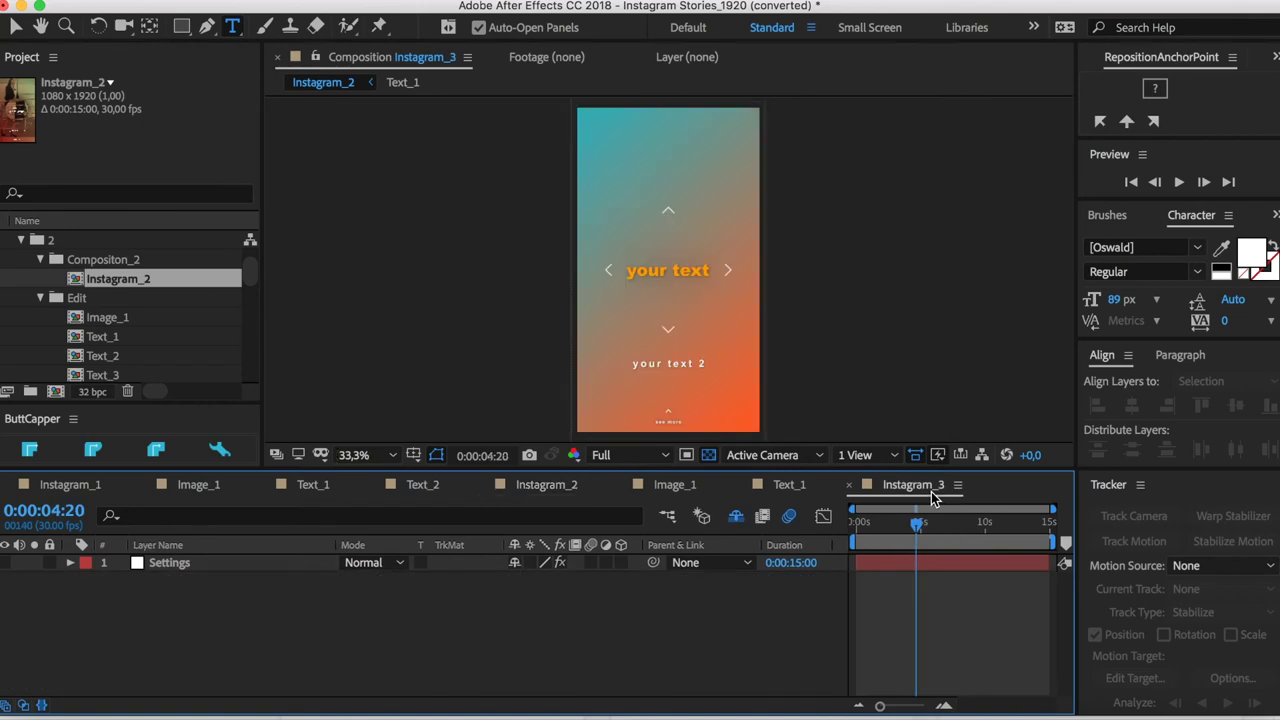
{"action": "scroll", "coordinate": [72, 296], "scroll_direction": "down", "scroll_amount": 5}
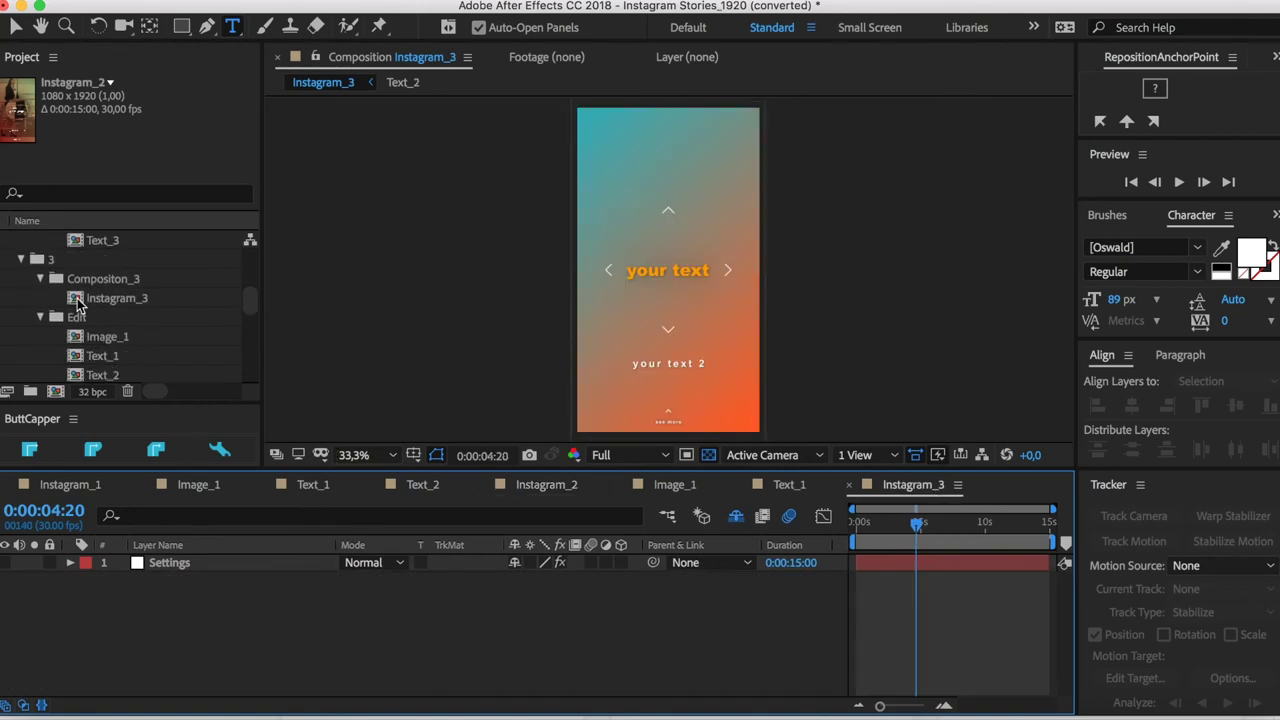
{"action": "double_click", "coordinate": [105, 317]}
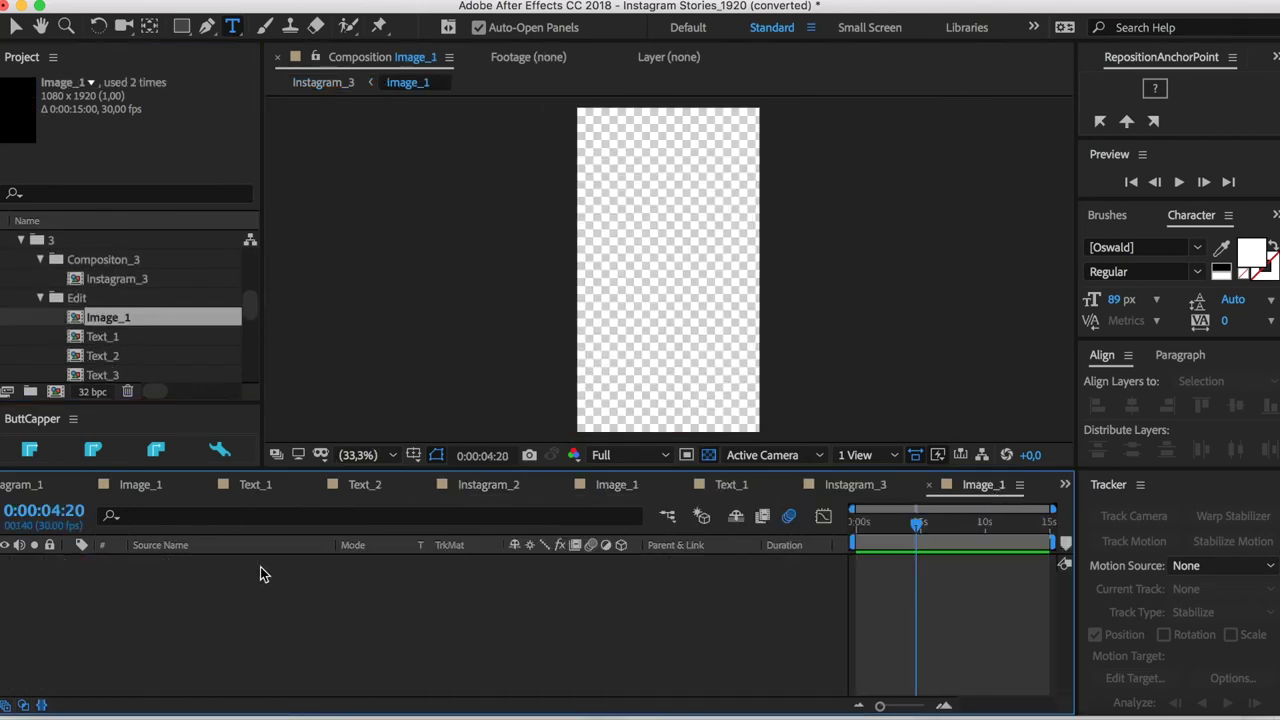
Step: Place the business-woman clip in Instagram_3's Image_1 and scale it to 186%
{"action": "scroll", "coordinate": [90, 368], "scroll_direction": "down", "scroll_amount": 10}
{"action": "left_click_drag", "start_coordinate": [95, 342], "coordinate": [190, 578]}
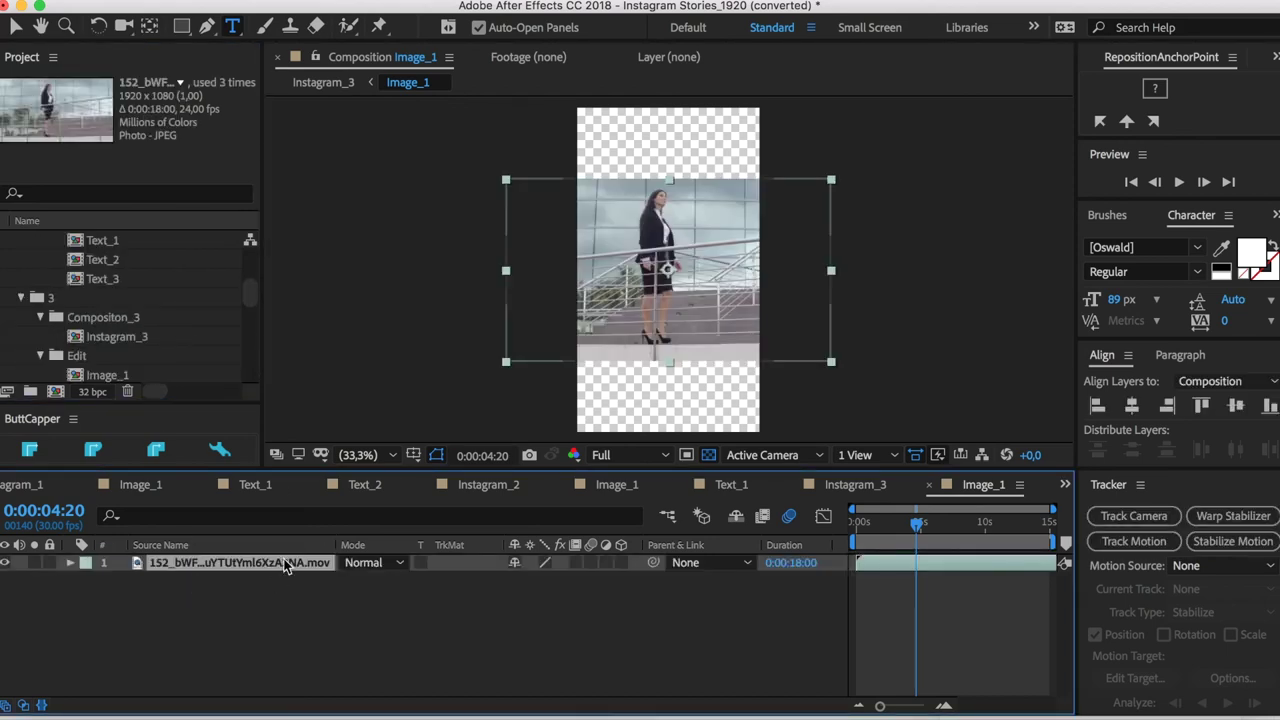
{"action": "key", "text": "s"}
{"action": "left_click_drag", "start_coordinate": [540, 580], "coordinate": [642, 586]}
{"action": "scroll", "coordinate": [201, 271], "scroll_direction": "up", "scroll_amount": 3}
{"action": "scroll", "coordinate": [201, 271], "scroll_direction": "down", "scroll_amount": 5}
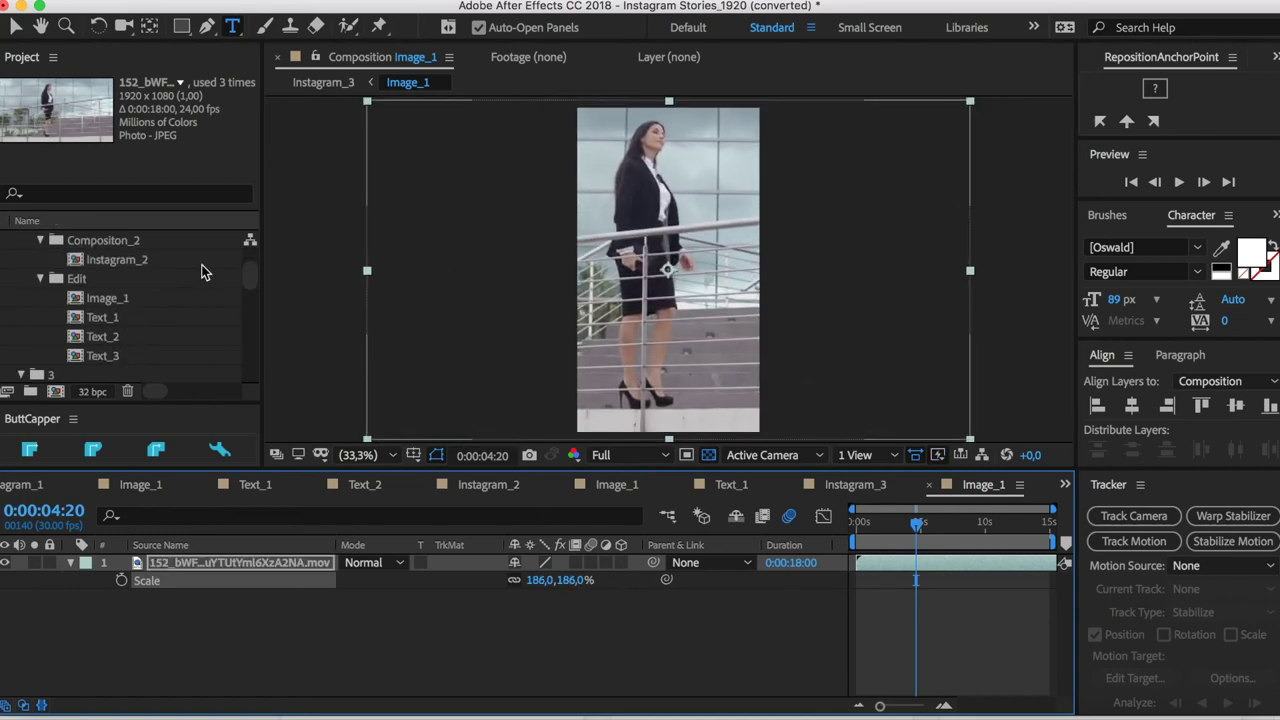
Step: Rewrite Instagram_3's Text_1, Text_2 and Text_3 as 'Business', 'Consultant' and 'Call Now' plus a phone number
{"action": "double_click", "coordinate": [125, 337]}
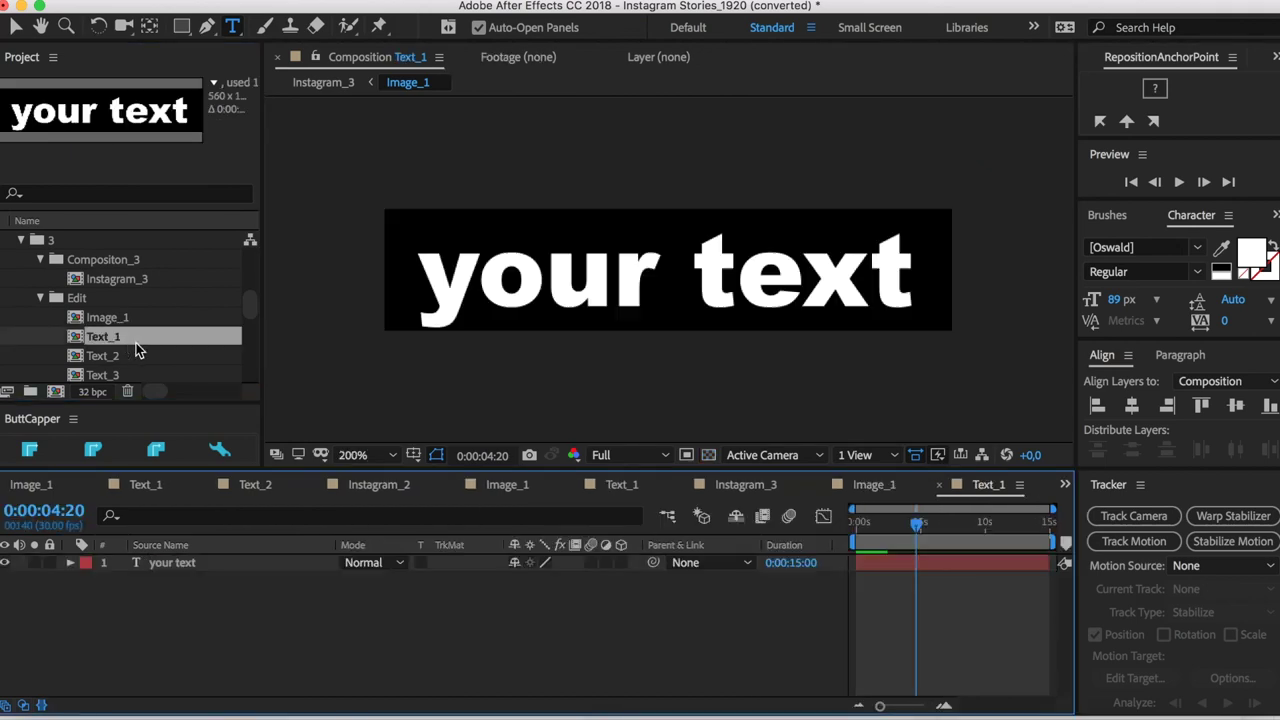
{"action": "triple_click", "coordinate": [796, 297]}
{"action": "type", "text": "Business"}
{"action": "double_click", "coordinate": [120, 356]}
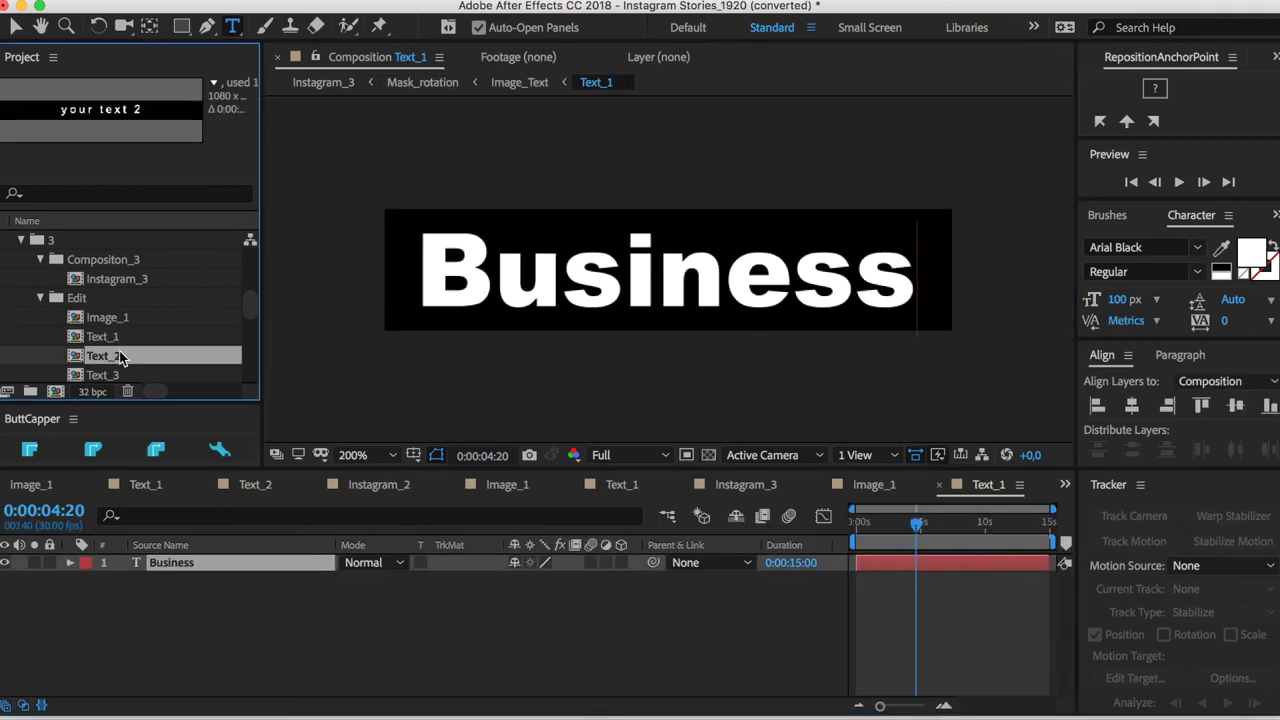
{"action": "triple_click", "coordinate": [760, 256]}
{"action": "type", "text": "Consultant"}
{"action": "scroll", "coordinate": [190, 340], "scroll_direction": "down", "scroll_amount": 1}
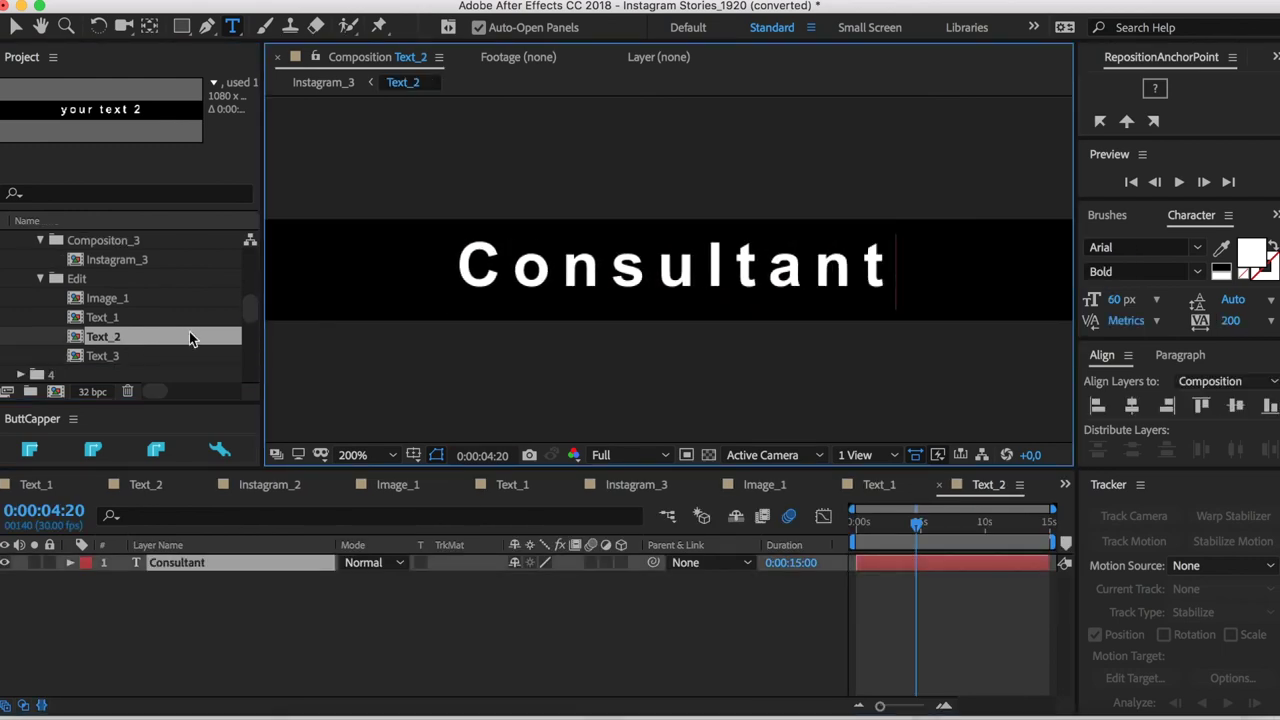
{"action": "double_click", "coordinate": [100, 356]}
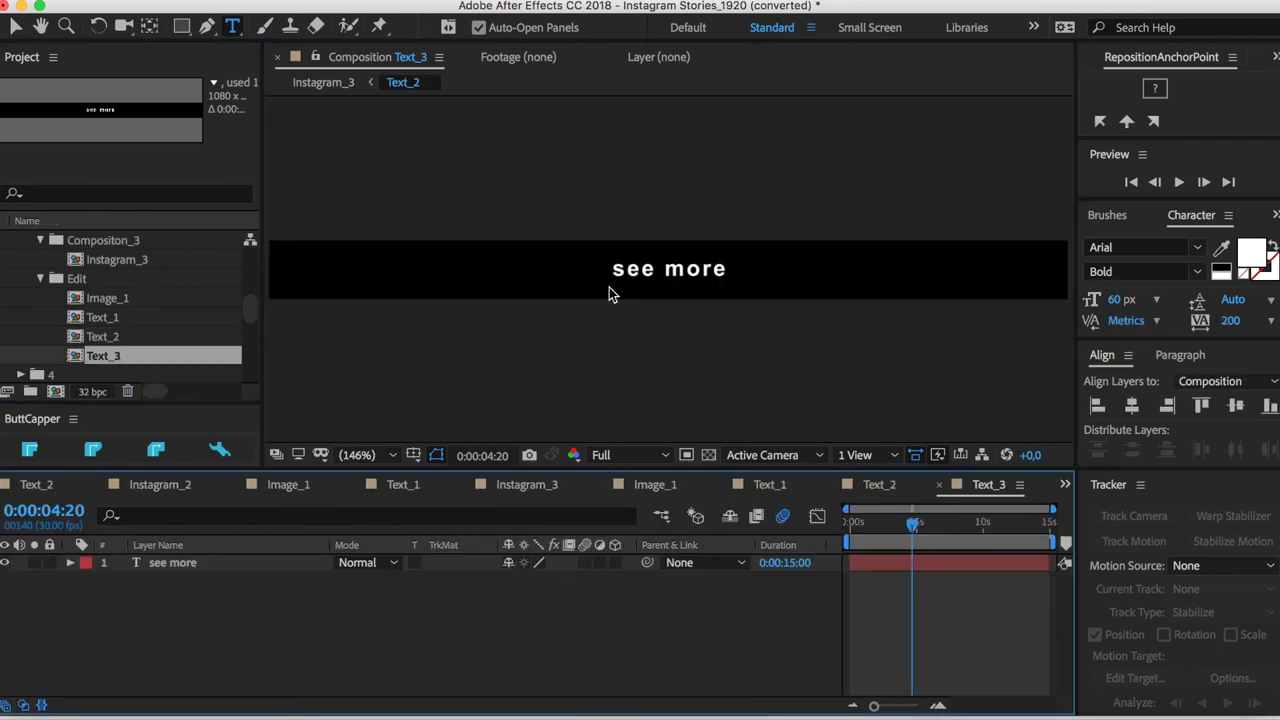
{"action": "triple_click", "coordinate": [679, 268]}
{"action": "type", "text": "Call"}
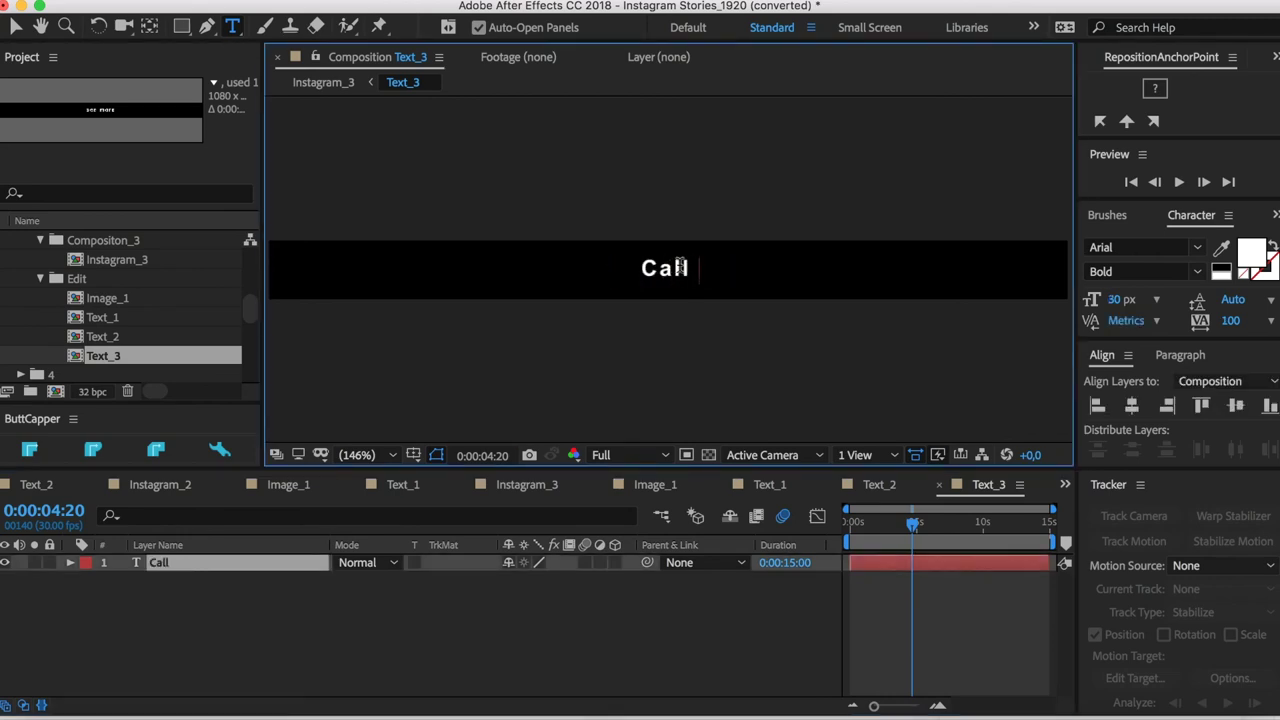
{"action": "type", "text": " Now 16"}
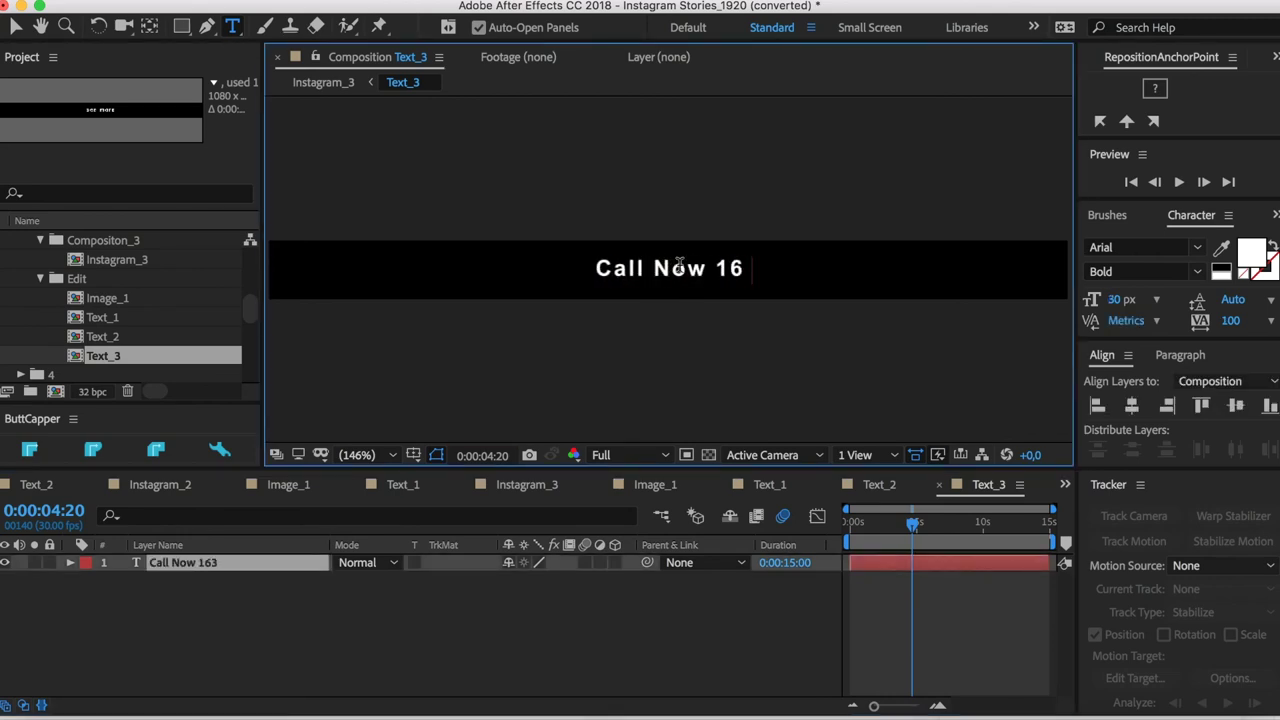
{"action": "type", "text": "333777"}
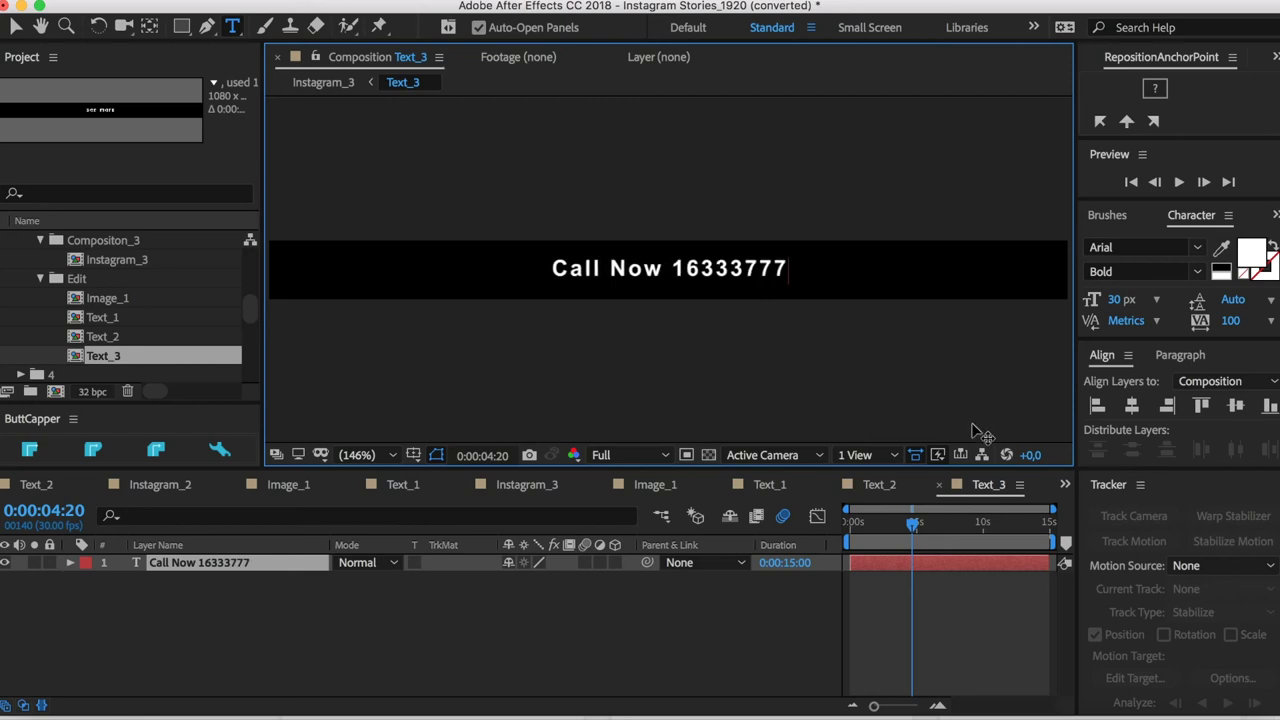
{"action": "left_click", "coordinate": [123, 262]}
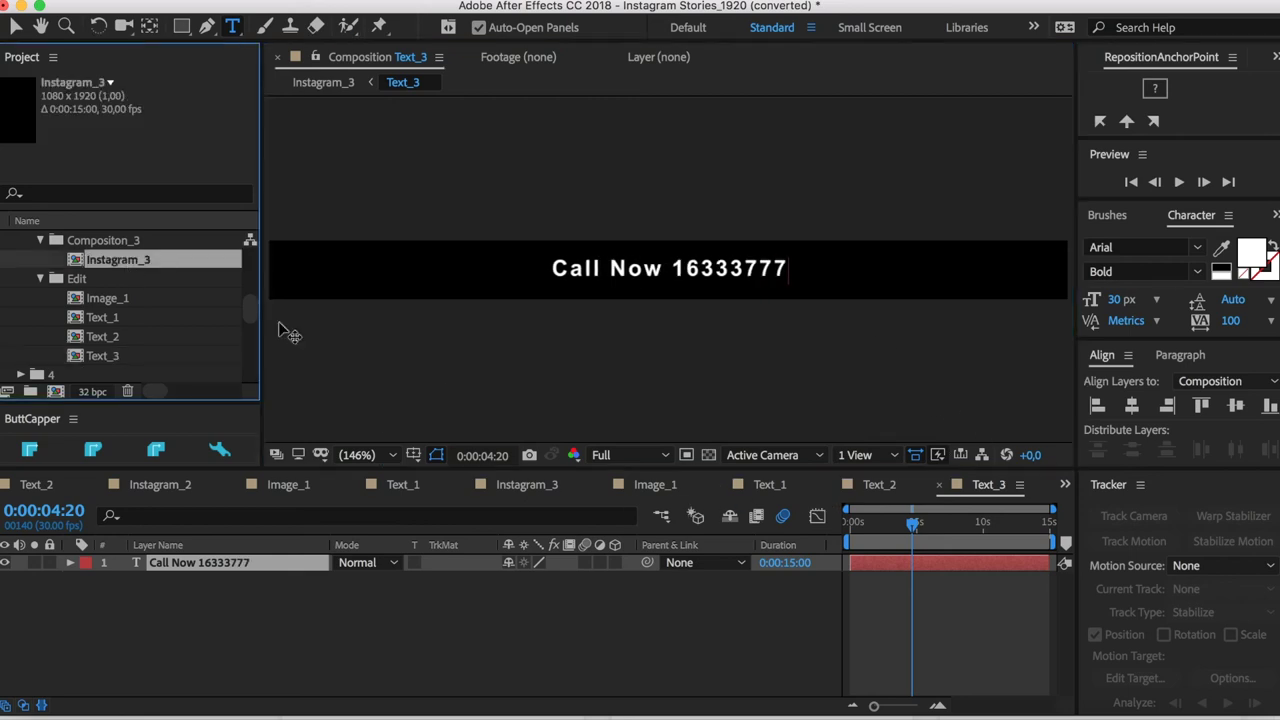
Step: Reveal Instagram_3's shy layers and toggle the Consultant and diamond Business layers to identify them
{"action": "left_click", "coordinate": [527, 485]}
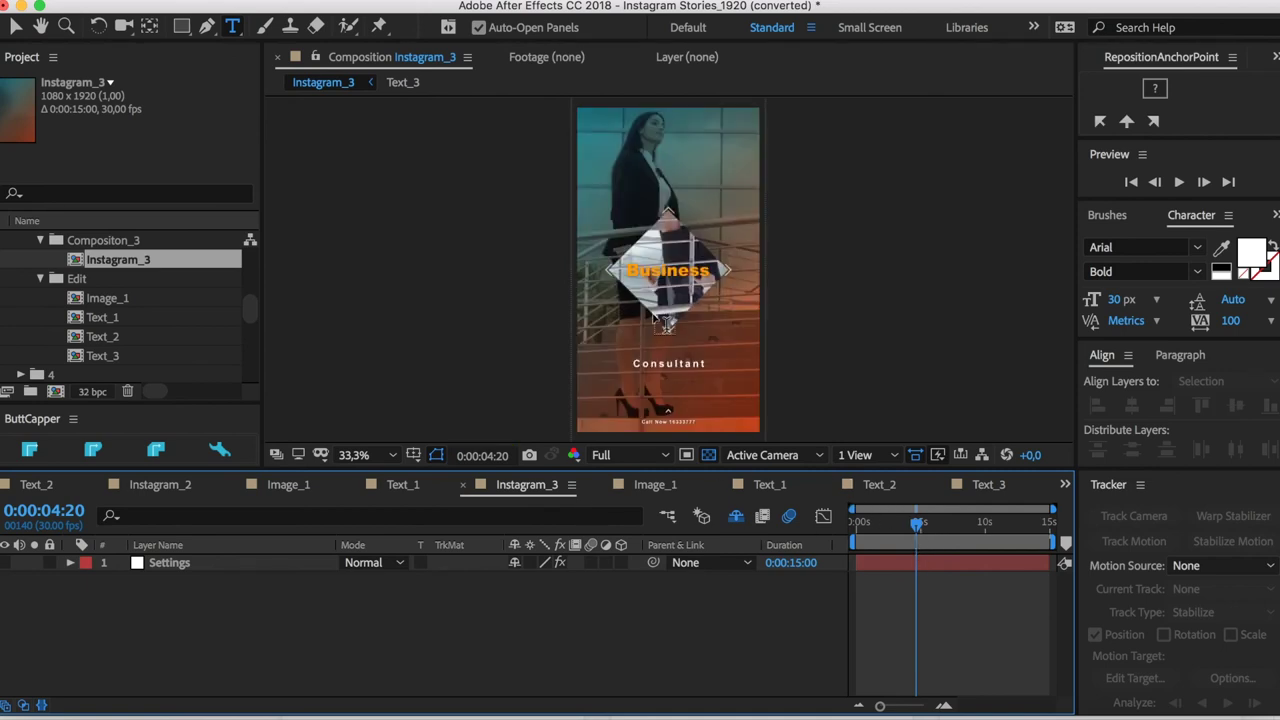
{"action": "left_click", "coordinate": [70, 563]}
{"action": "left_click", "coordinate": [735, 516]}
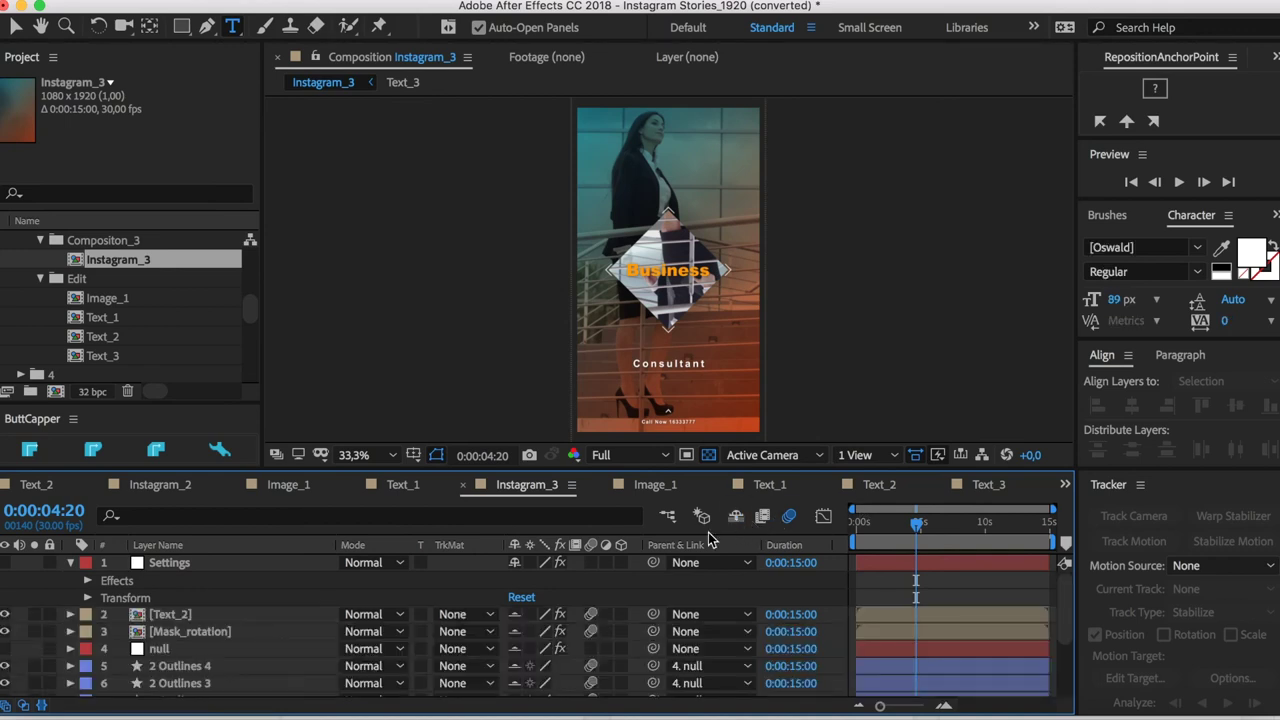
{"action": "scroll", "coordinate": [228, 662], "scroll_direction": "down", "scroll_amount": 3}
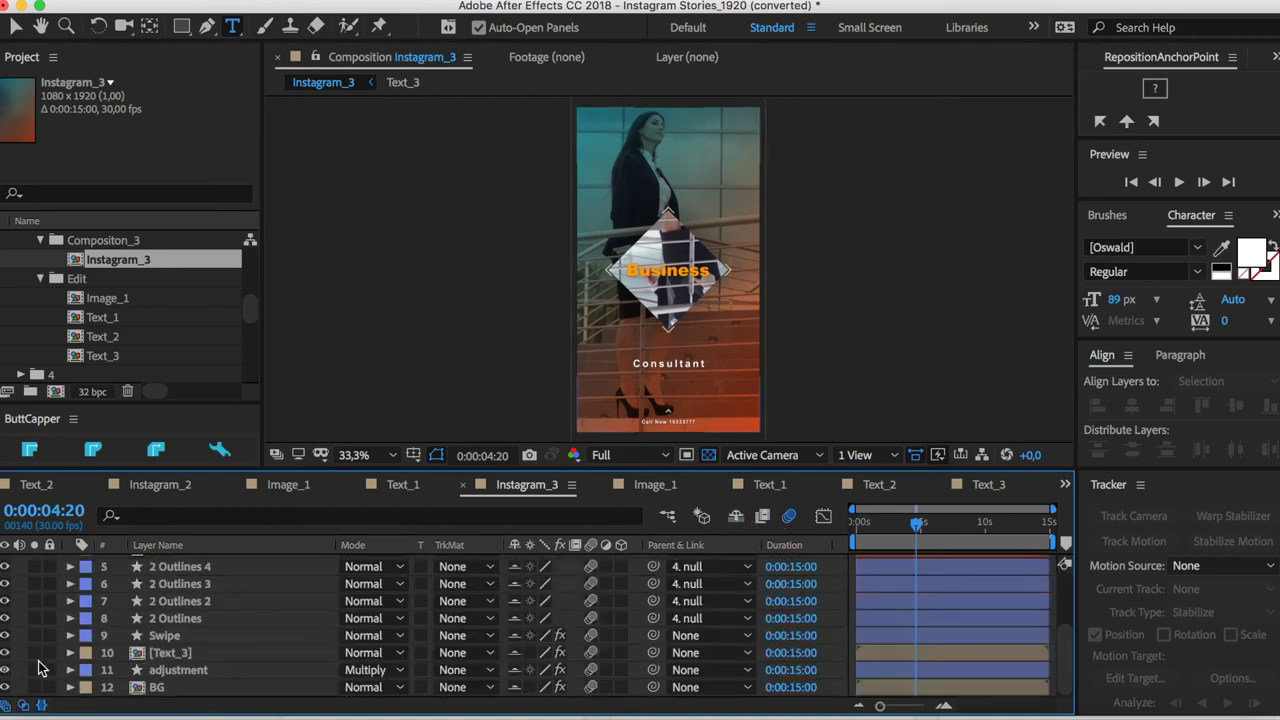
{"action": "scroll", "coordinate": [97, 671], "scroll_direction": "up", "scroll_amount": 3}
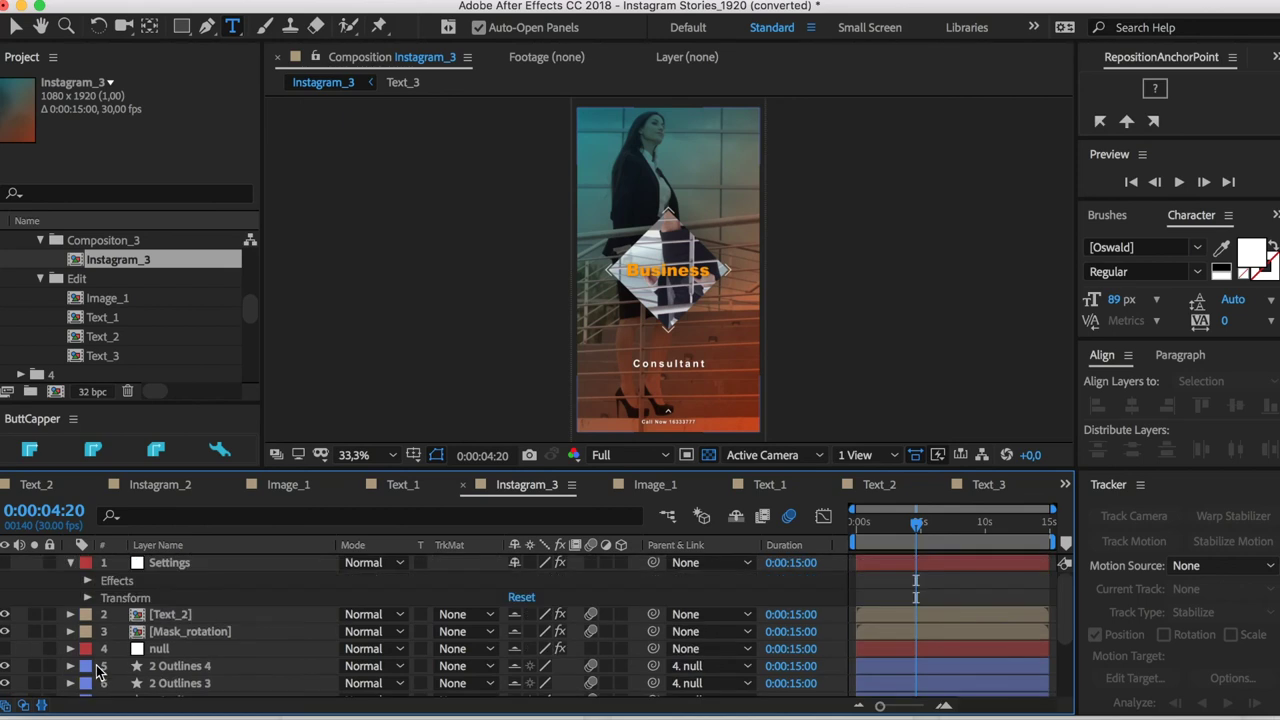
{"action": "left_click", "coordinate": [6, 614]}
{"action": "left_click", "coordinate": [6, 631]}
{"action": "left_click", "coordinate": [6, 631]}
Step: Set Mask_rotation's Rotation keyframe at 0:00:03:04 to 180° and preview the animation
{"action": "left_click", "coordinate": [207, 636]}
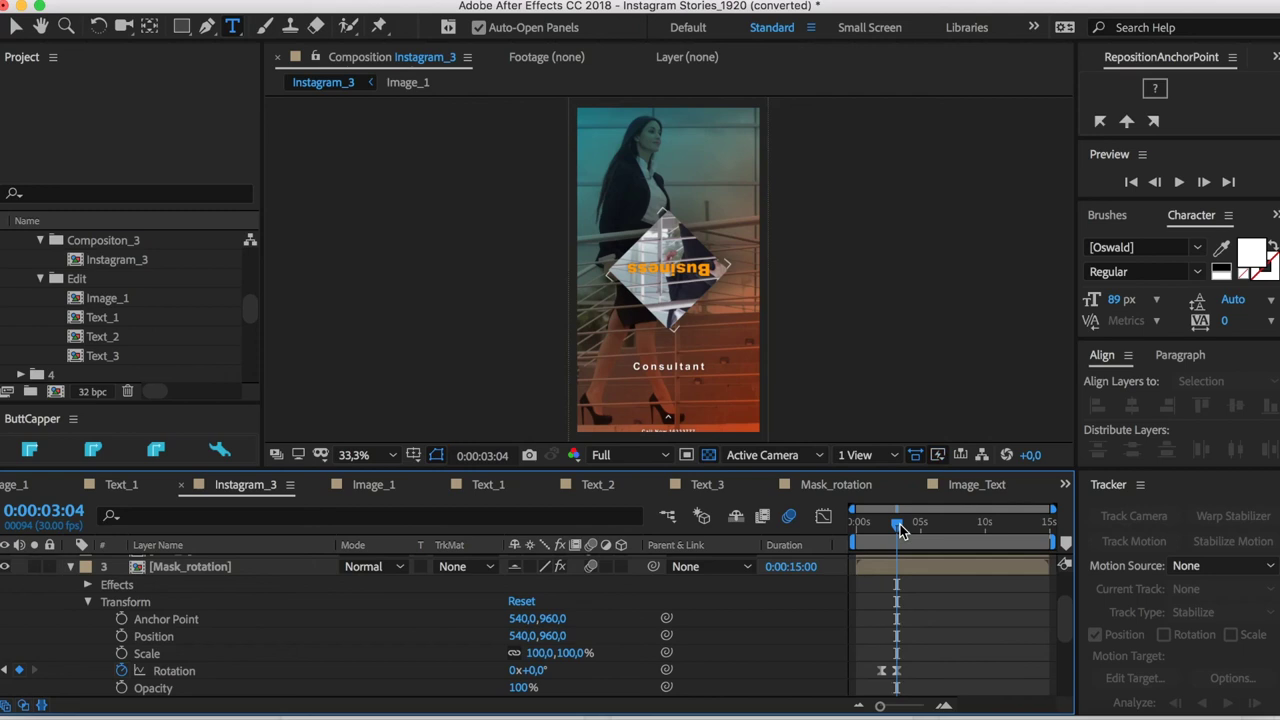
{"action": "left_click", "coordinate": [535, 670]}
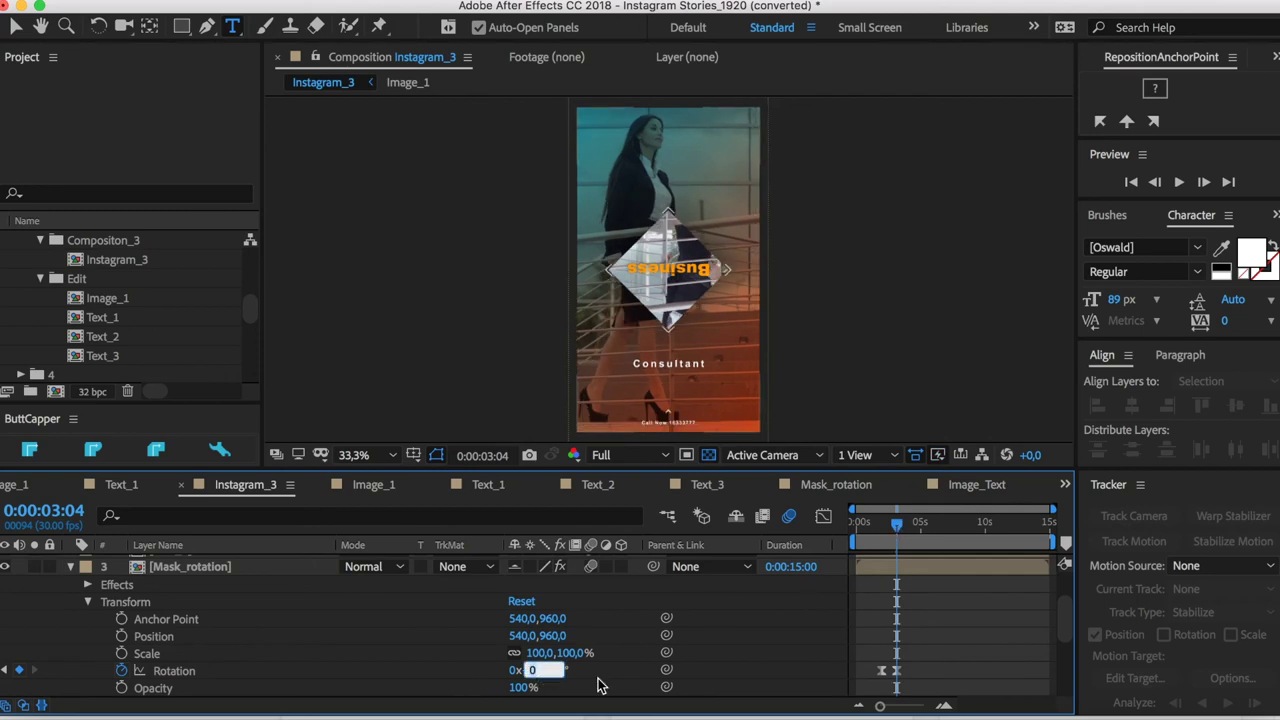
{"action": "key", "text": "Return"}
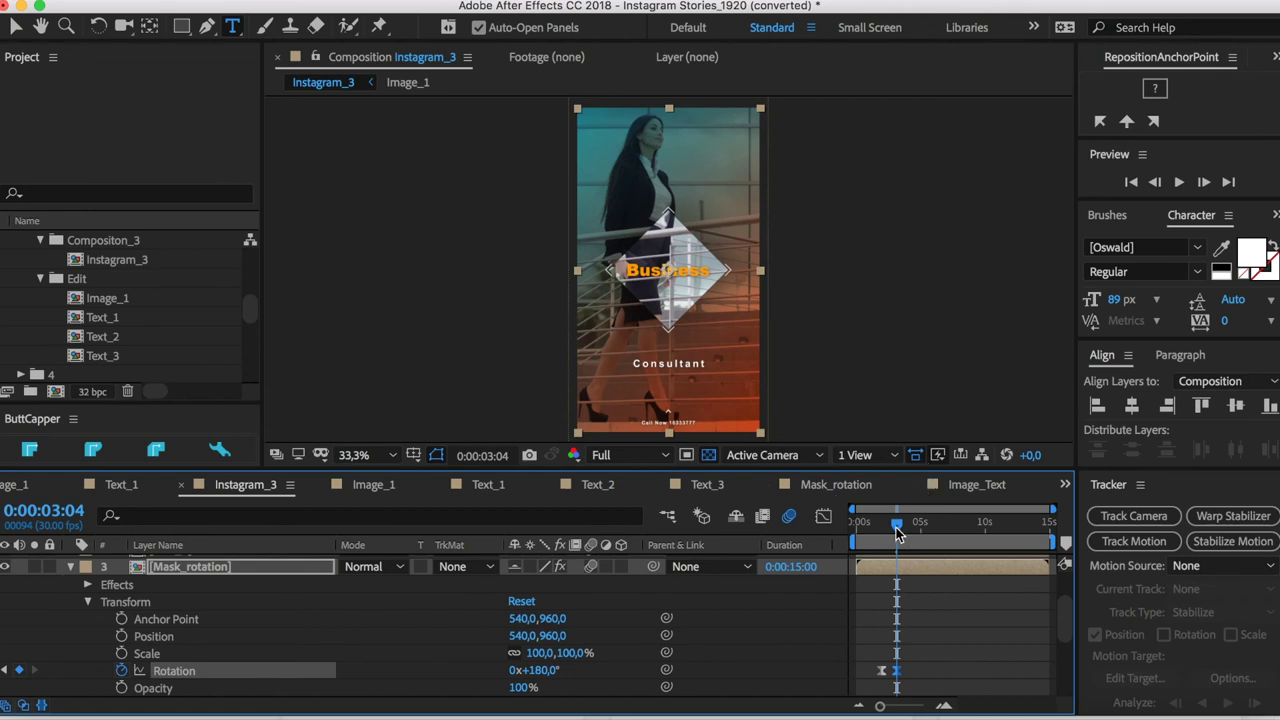
{"action": "left_click_drag", "start_coordinate": [897, 532], "coordinate": [804, 537]}
{"action": "key", "text": "space"}
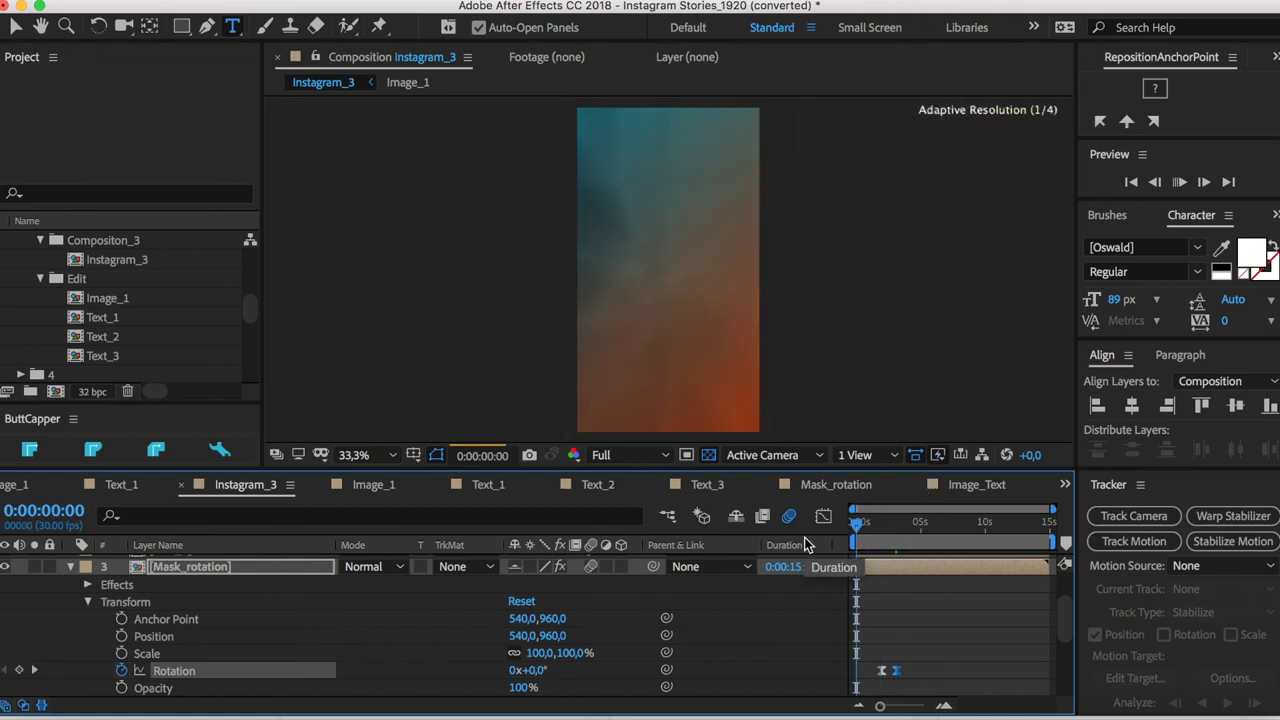
Step: Drop the preview resolution to Quarter and replay the Instagram_3 story, then open the File menu
{"action": "left_click", "coordinate": [650, 457]}
{"action": "left_click", "coordinate": [628, 569]}
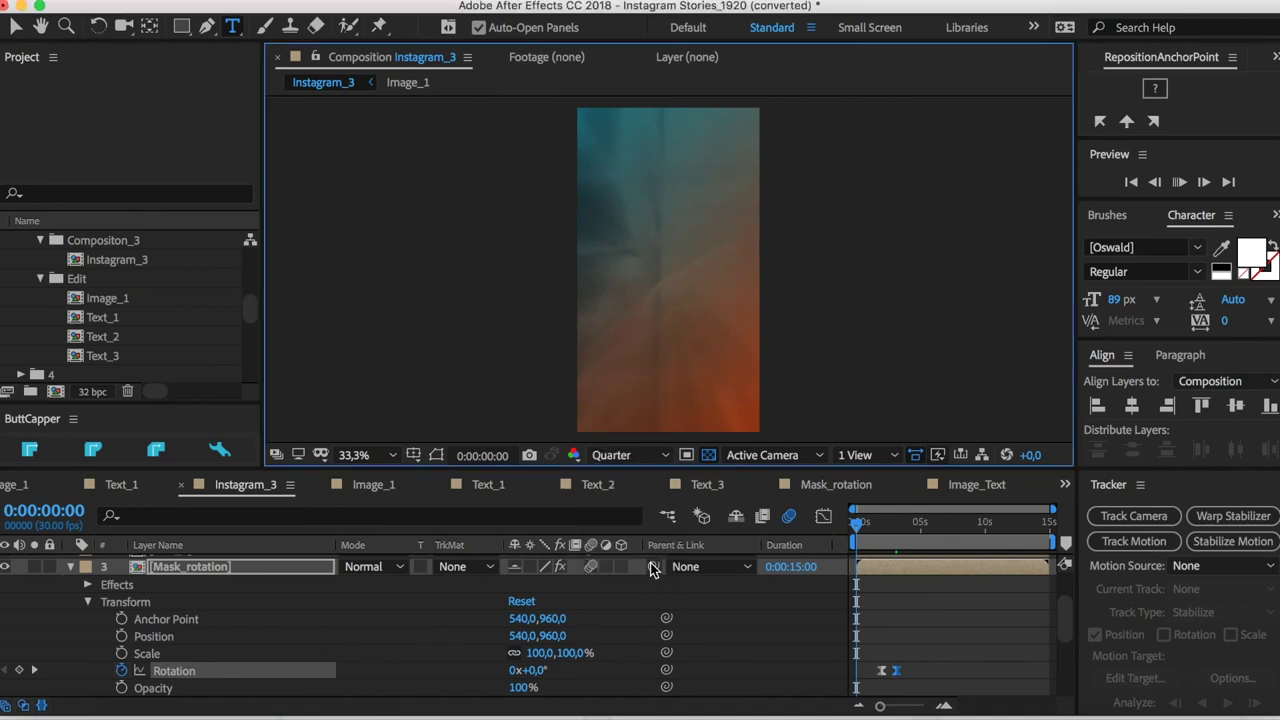
{"action": "left_click", "coordinate": [826, 538]}
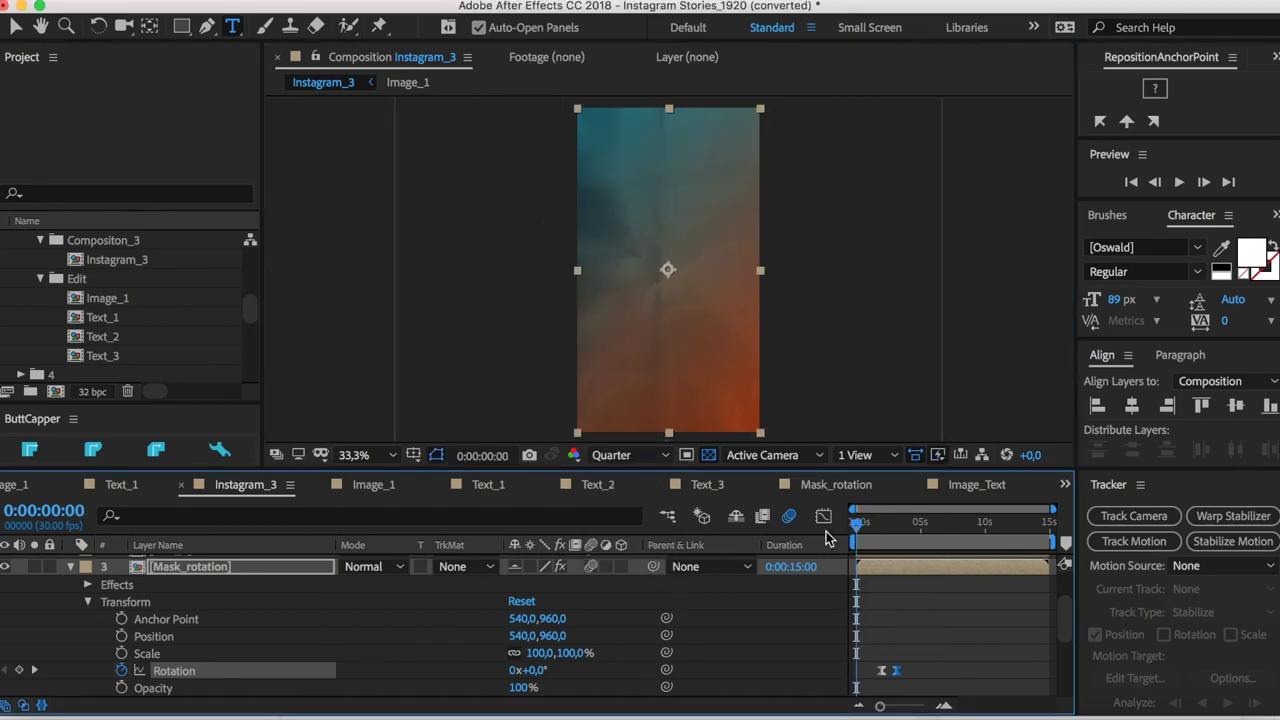
{"action": "key", "text": "space"}
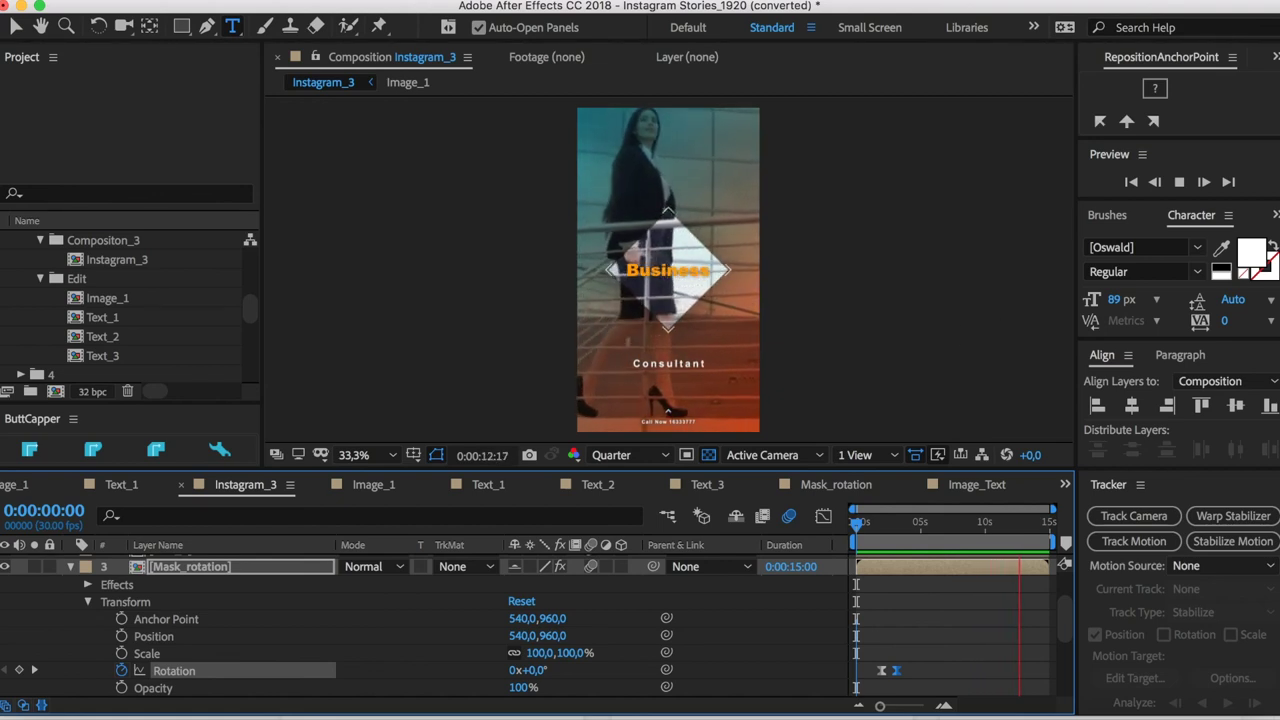
{"action": "left_click", "coordinate": [168, 5]}
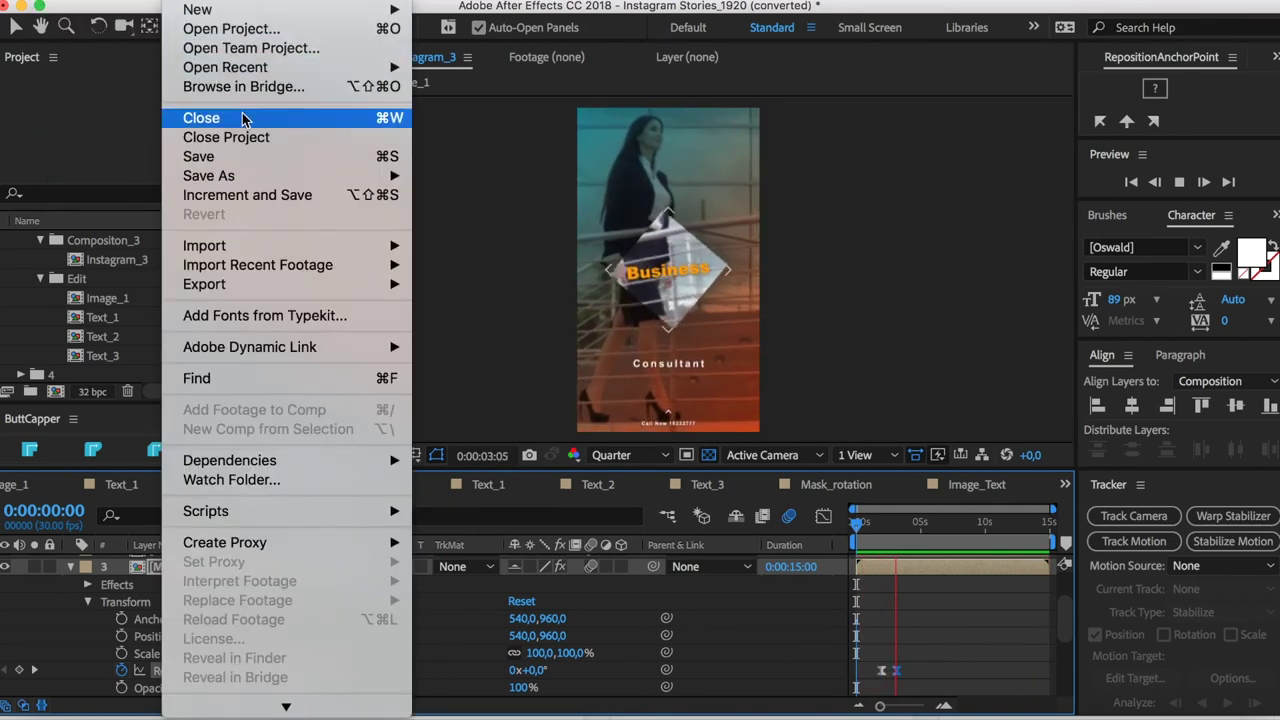
Step: Reach File > Export to show the Add to Adobe Media Encoder Queue option
{"action": "mouse_move", "coordinate": [343, 288]}
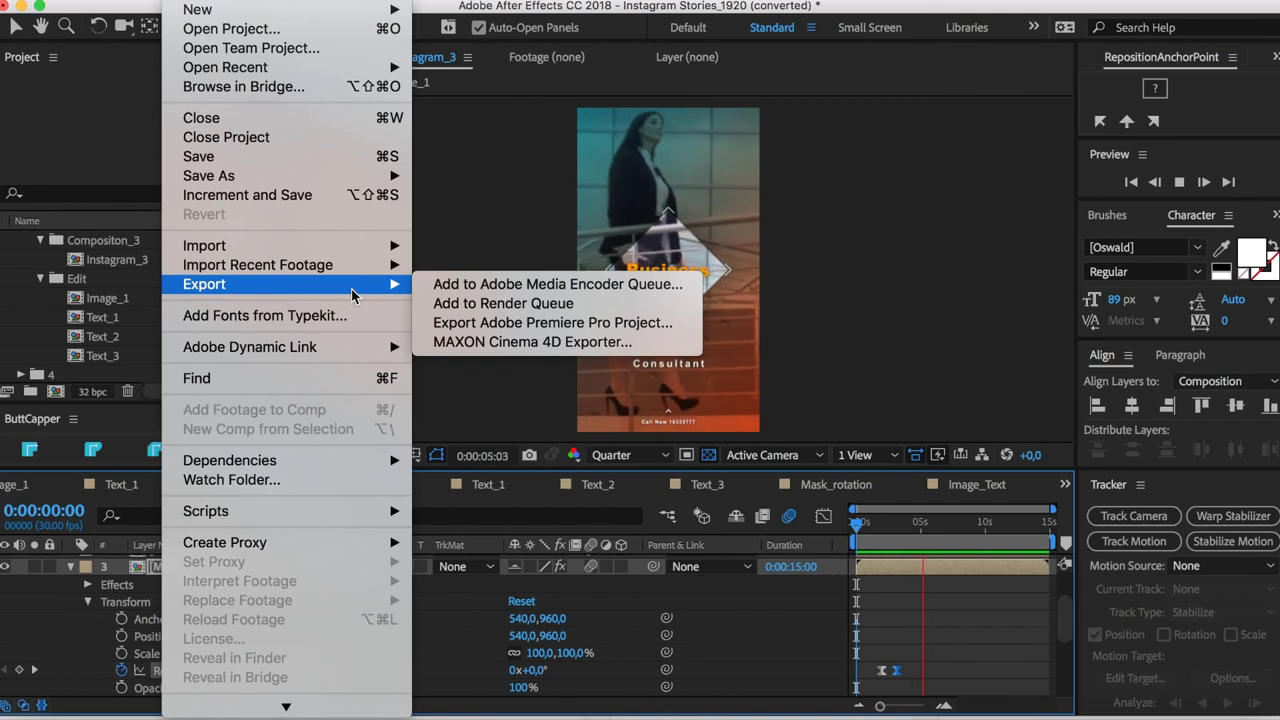
{"action": "left_click", "coordinate": [521, 229]}
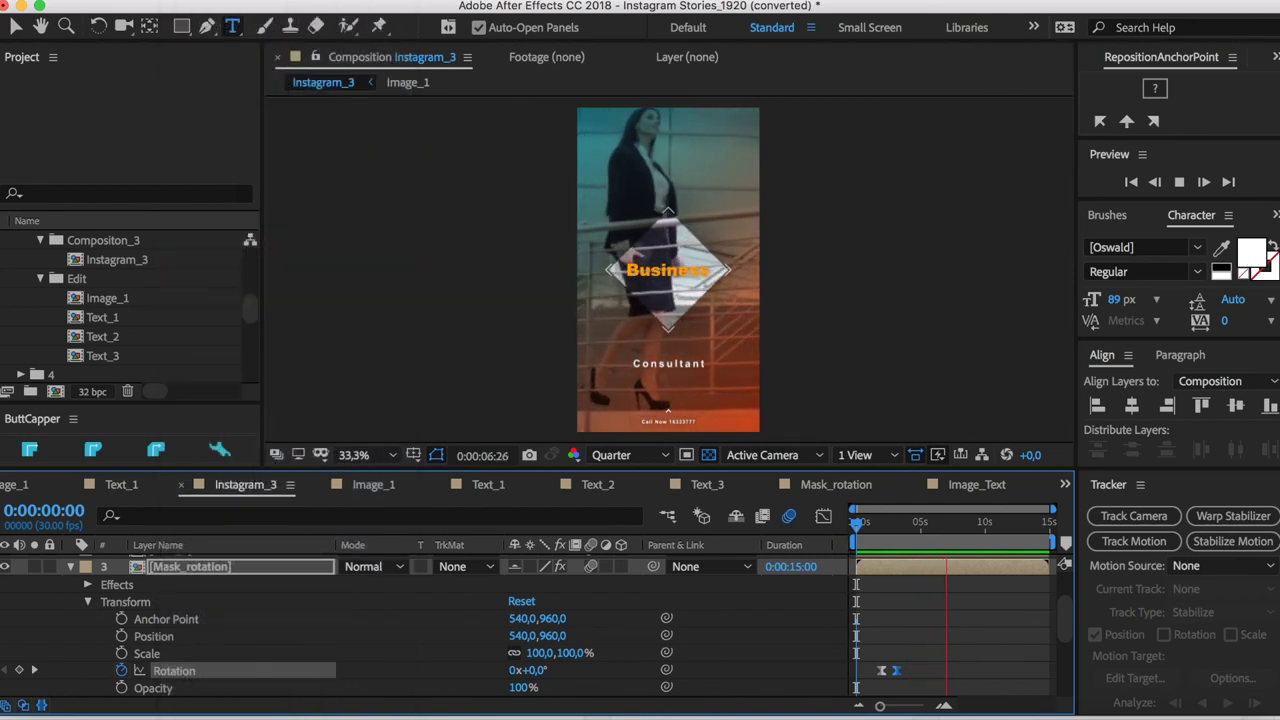
{"action": "left_click", "coordinate": [185, 0]}
{"action": "mouse_move", "coordinate": [350, 284]}
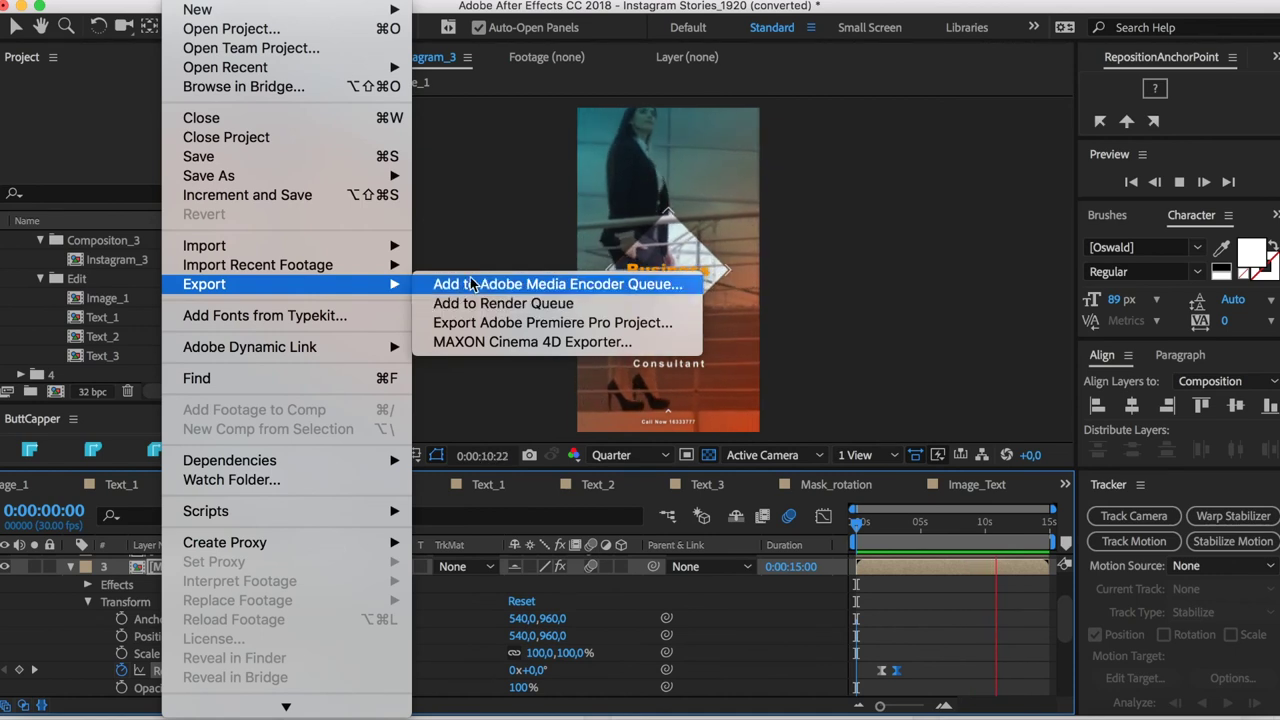